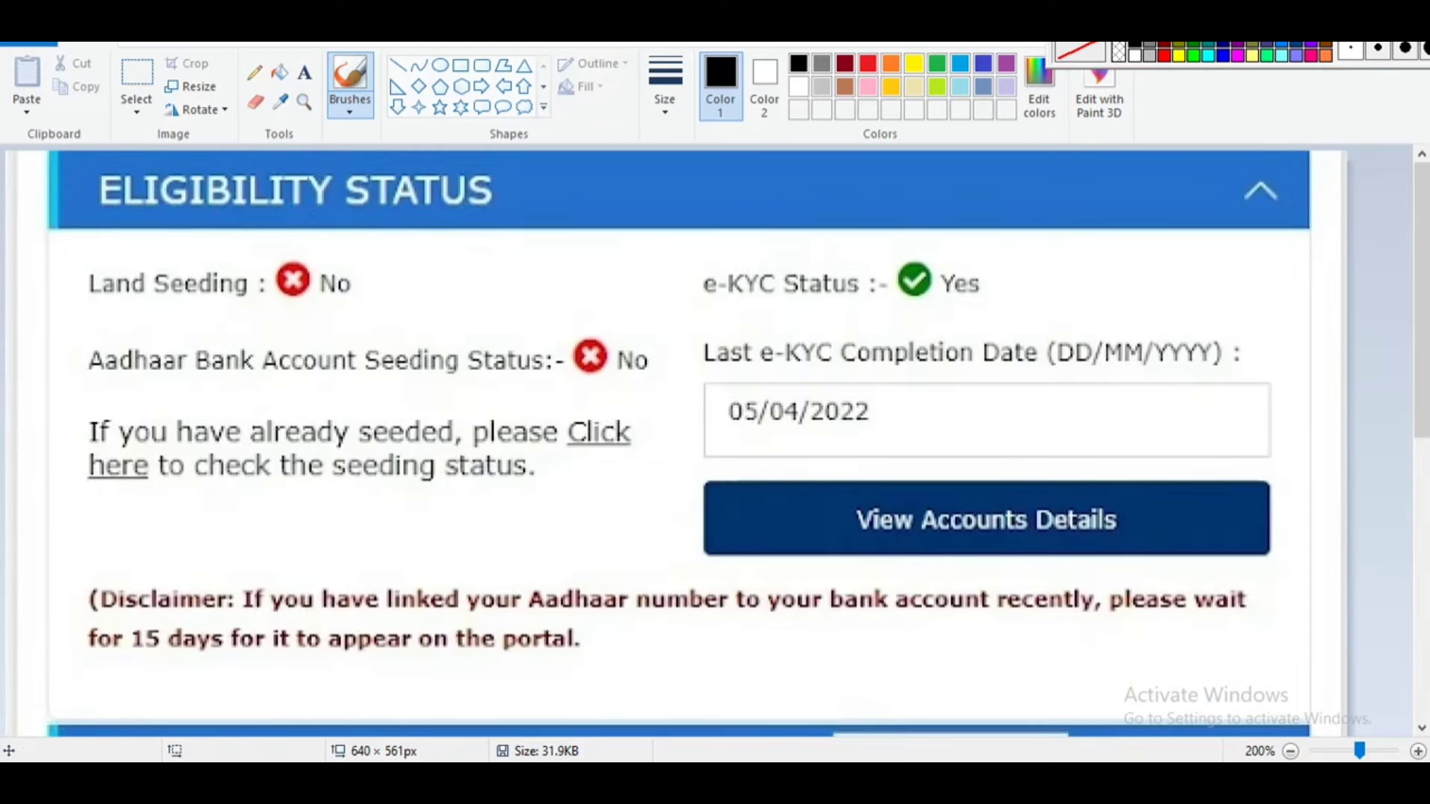
Switch to the PM-Kisan home page in the browser and outline the pmkisan.gov.in address with a red rectangle.
key("alt+Tab")
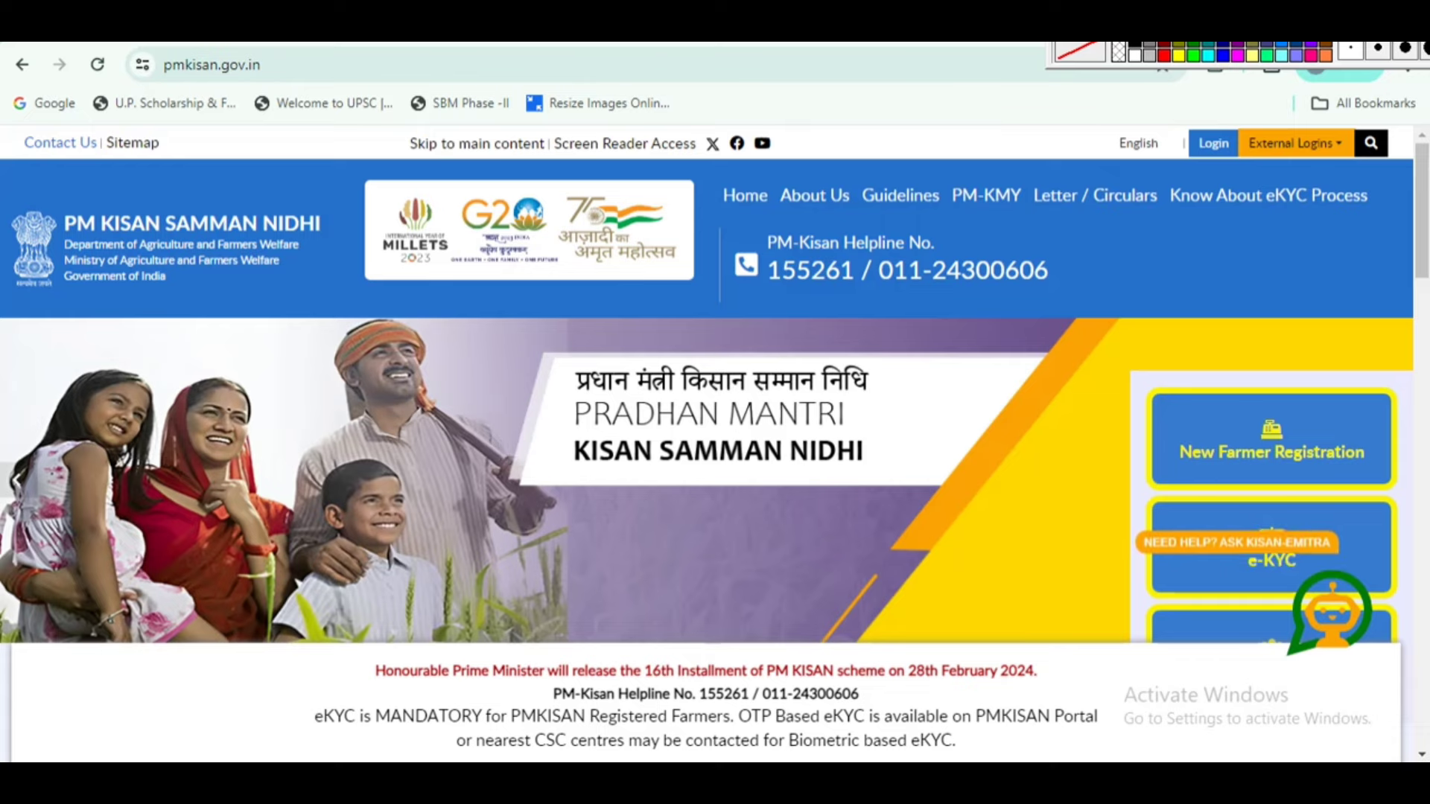
left_click(867, 717)
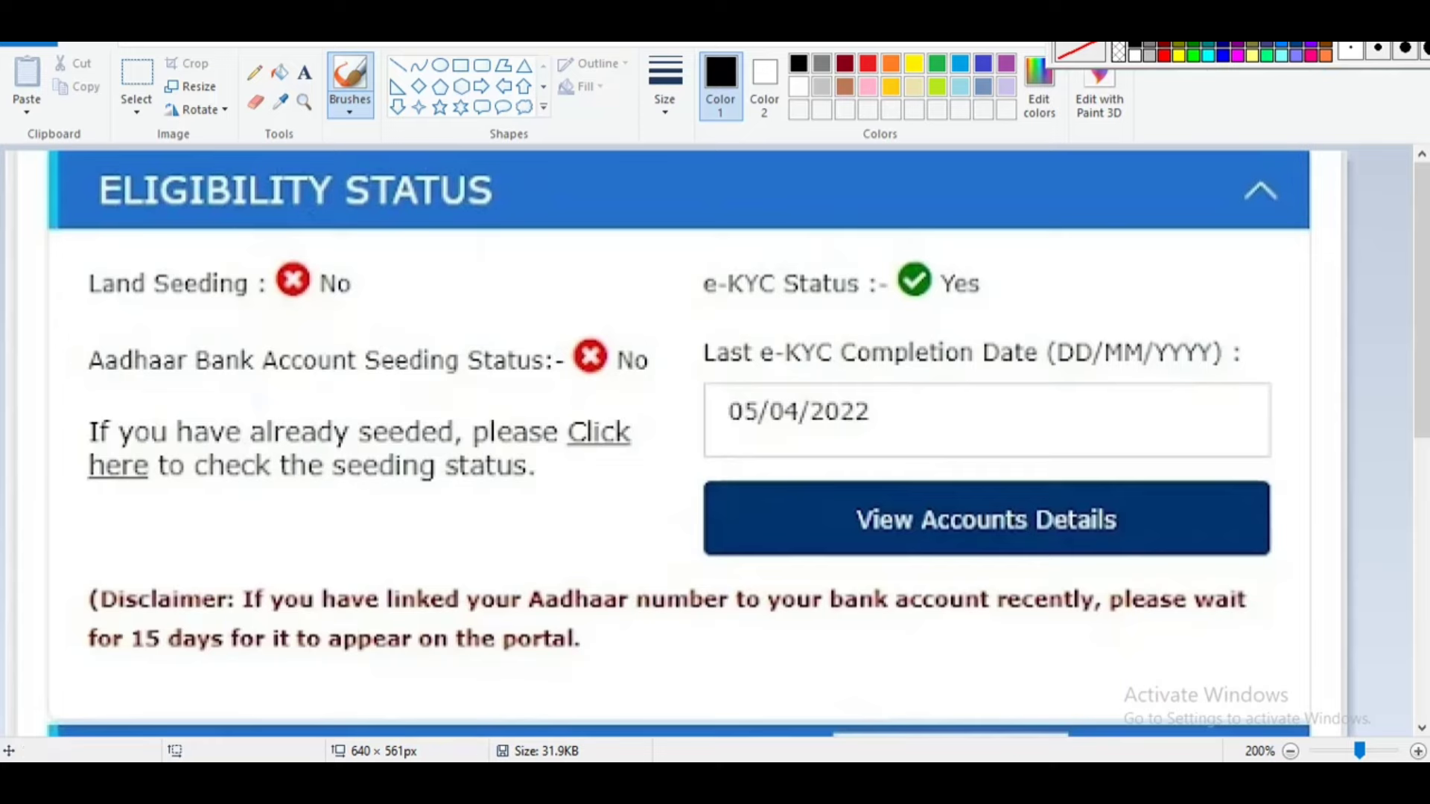
left_click(447, 776)
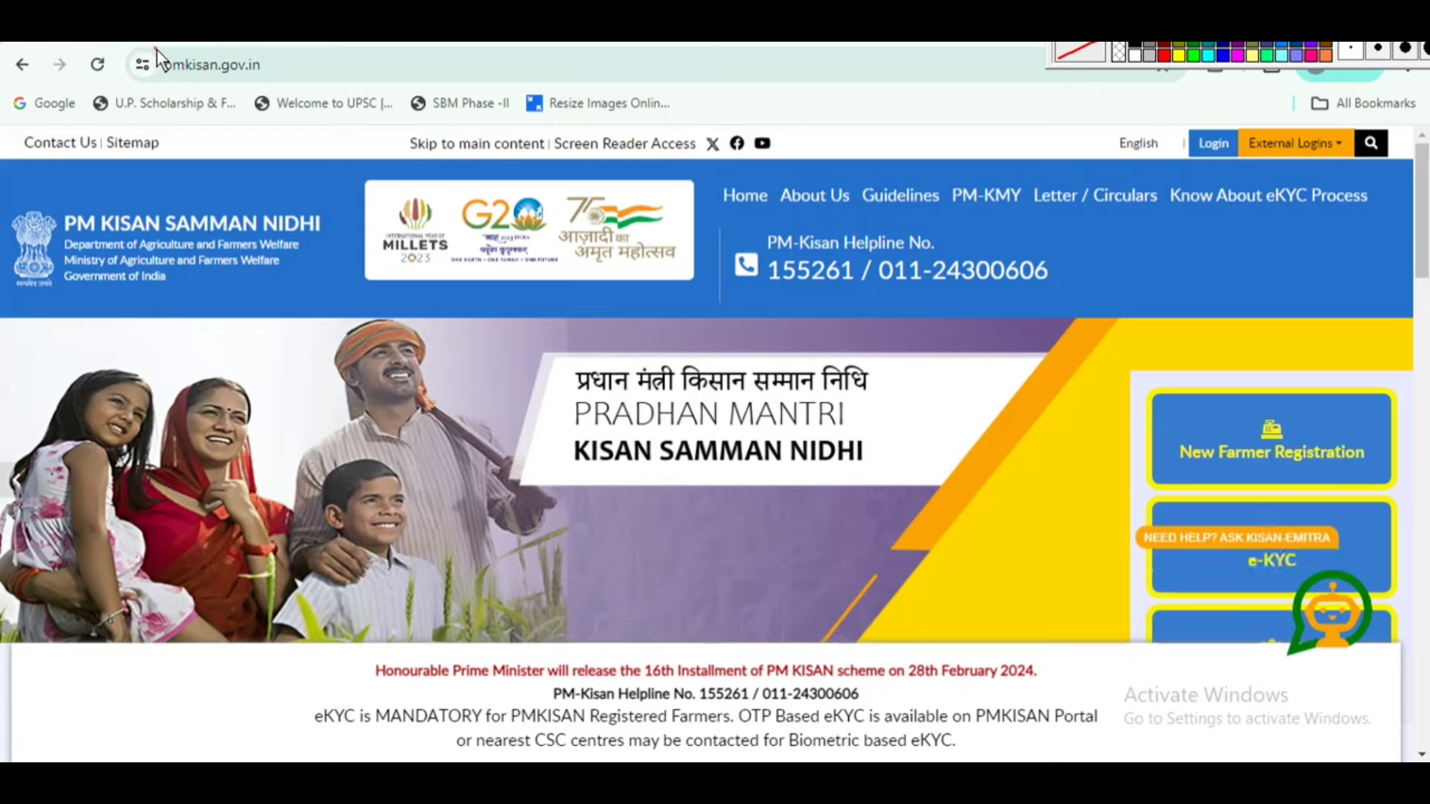
mouse_move(157, 49)
left_mouse_down()
mouse_move(205, 78)
mouse_move(266, 81)
left_mouse_up()
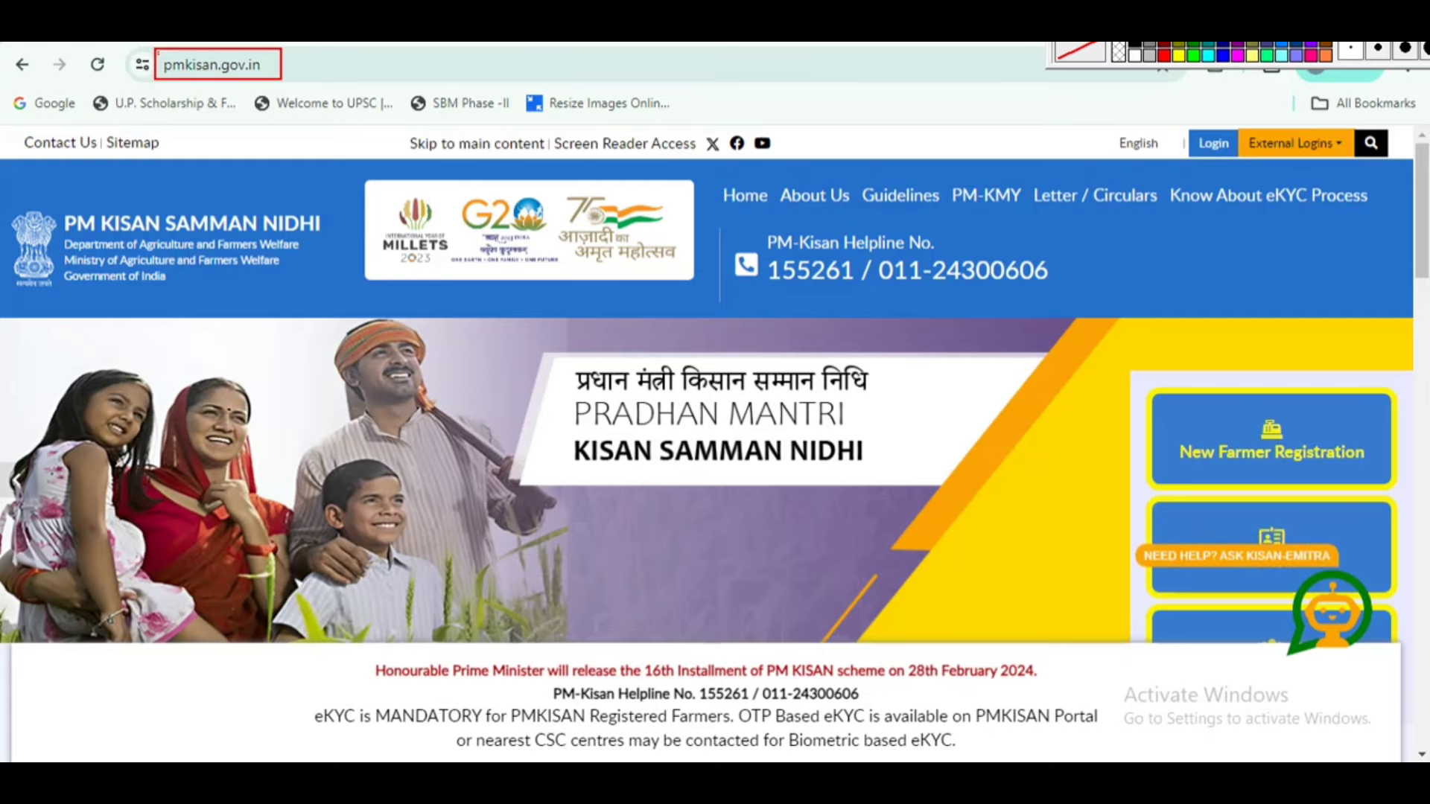
Open the Know Your Status page from the Farmers Corner section.
scroll(1257, 246, "down", 10)
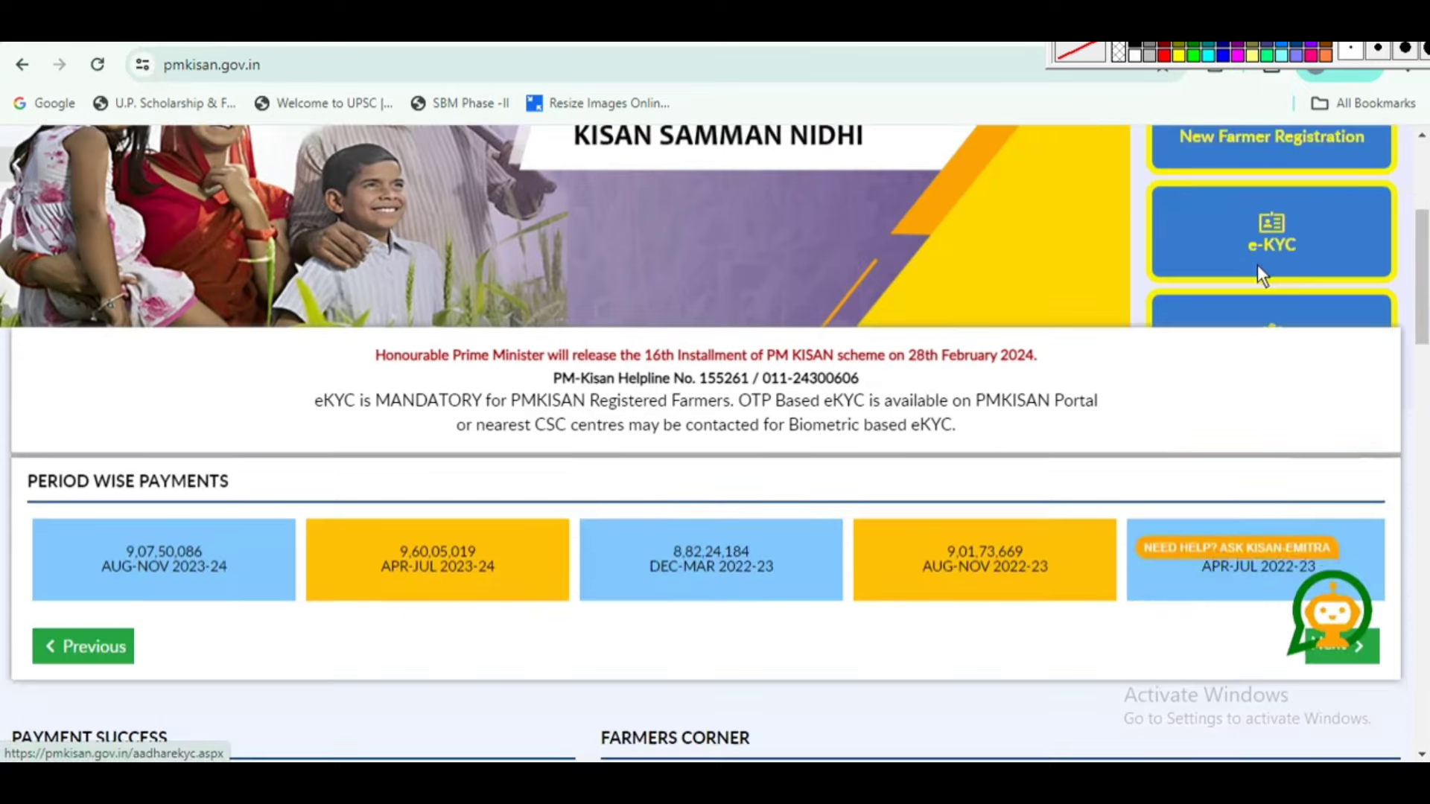
scroll(1259, 279, "down", 1)
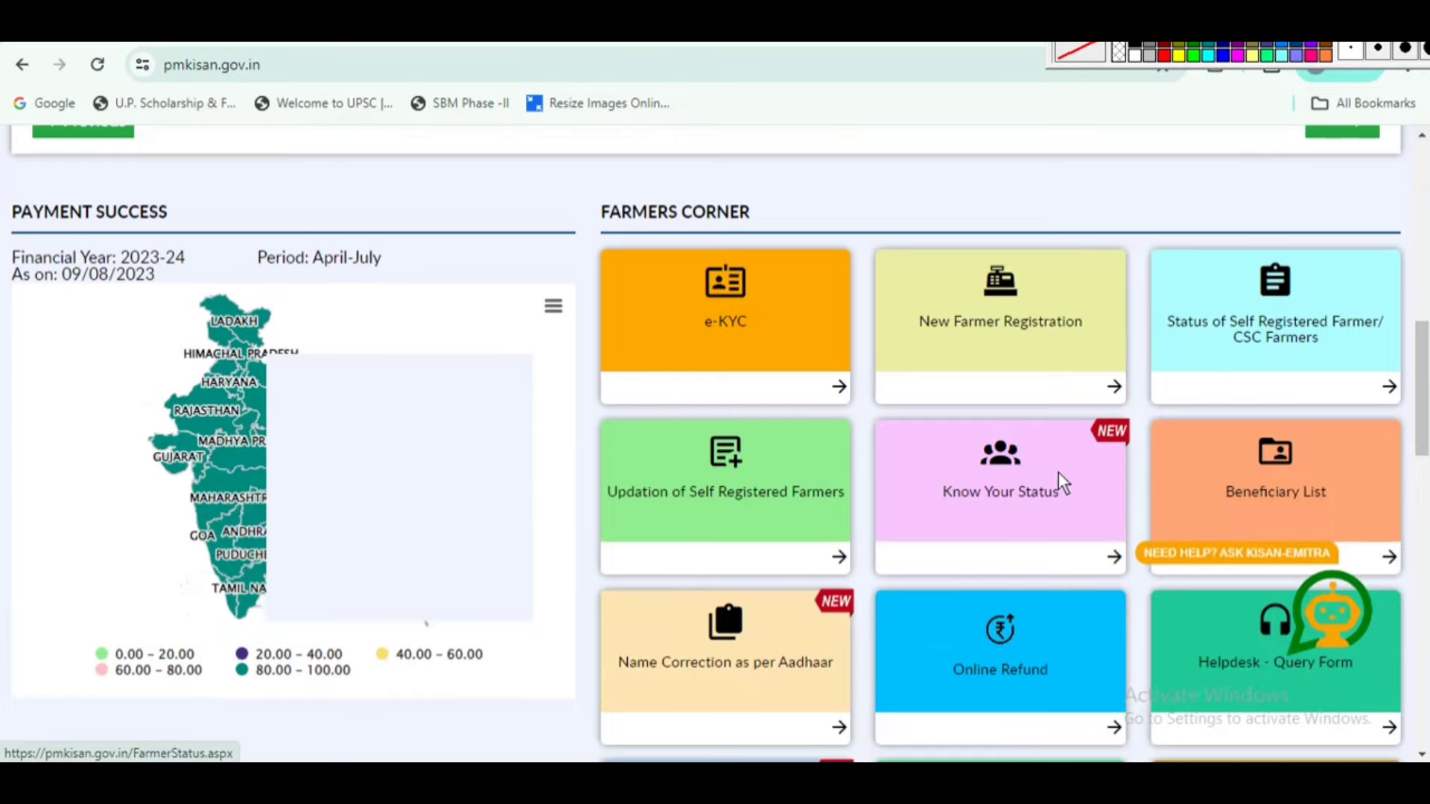
left_click(1002, 489)
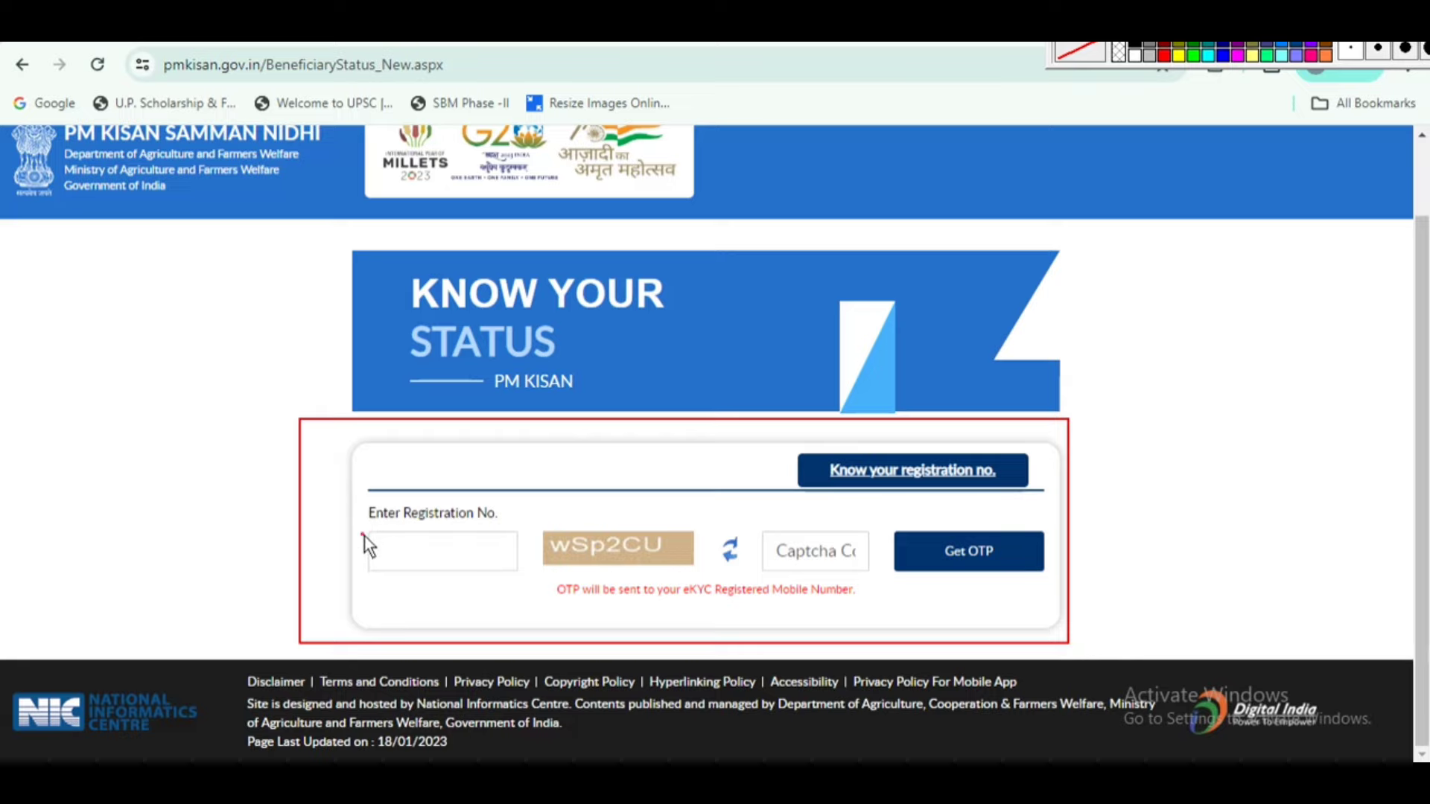
Outline the registration number field, captcha image, captcha field and Get OTP in red, and clear the markings.
mouse_move(363, 536)
left_mouse_down()
mouse_move(448, 533)
mouse_move(517, 572)
left_mouse_up()
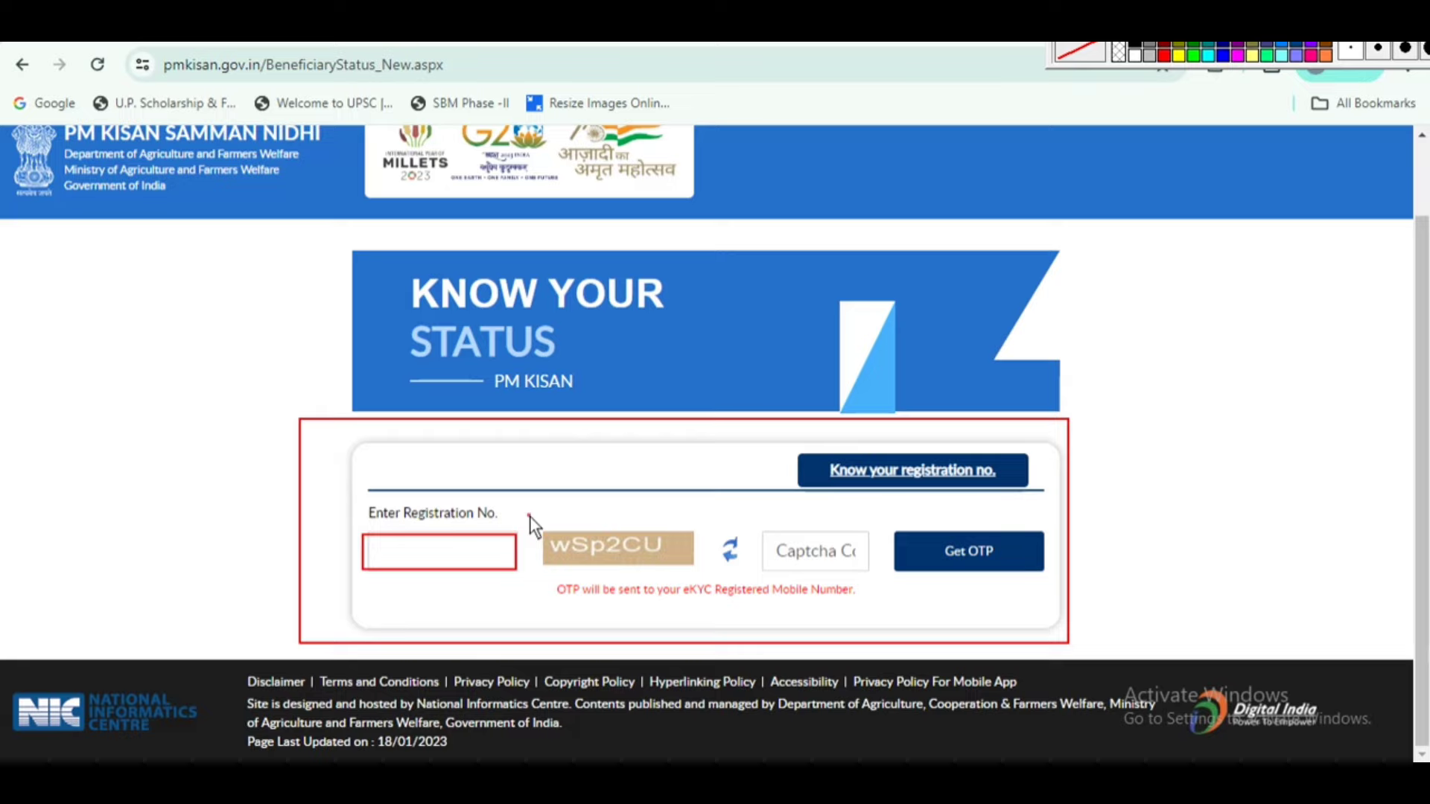
left_click_drag(529, 516, 700, 579)
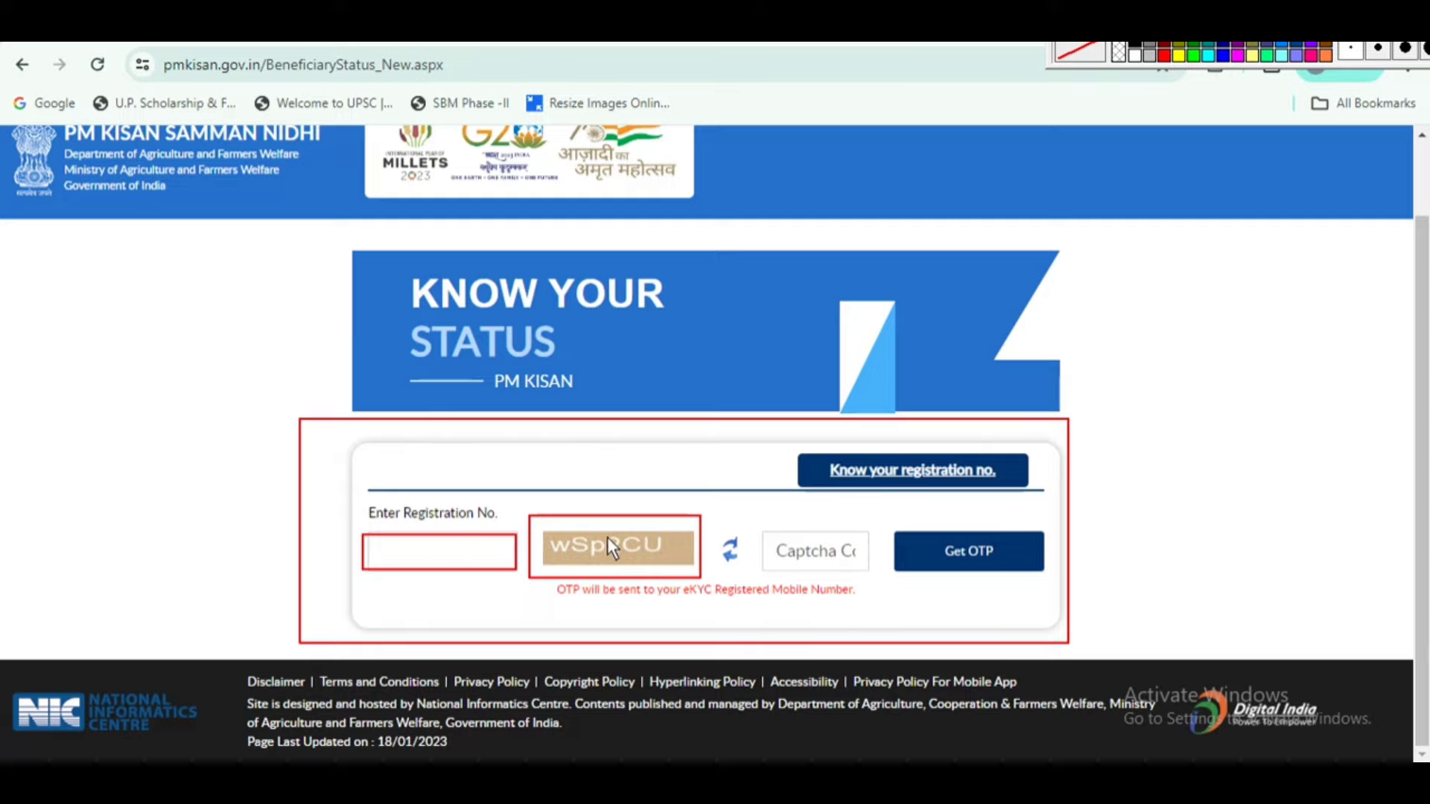
left_click_drag(753, 529, 866, 584)
left_click_drag(878, 519, 1051, 591)
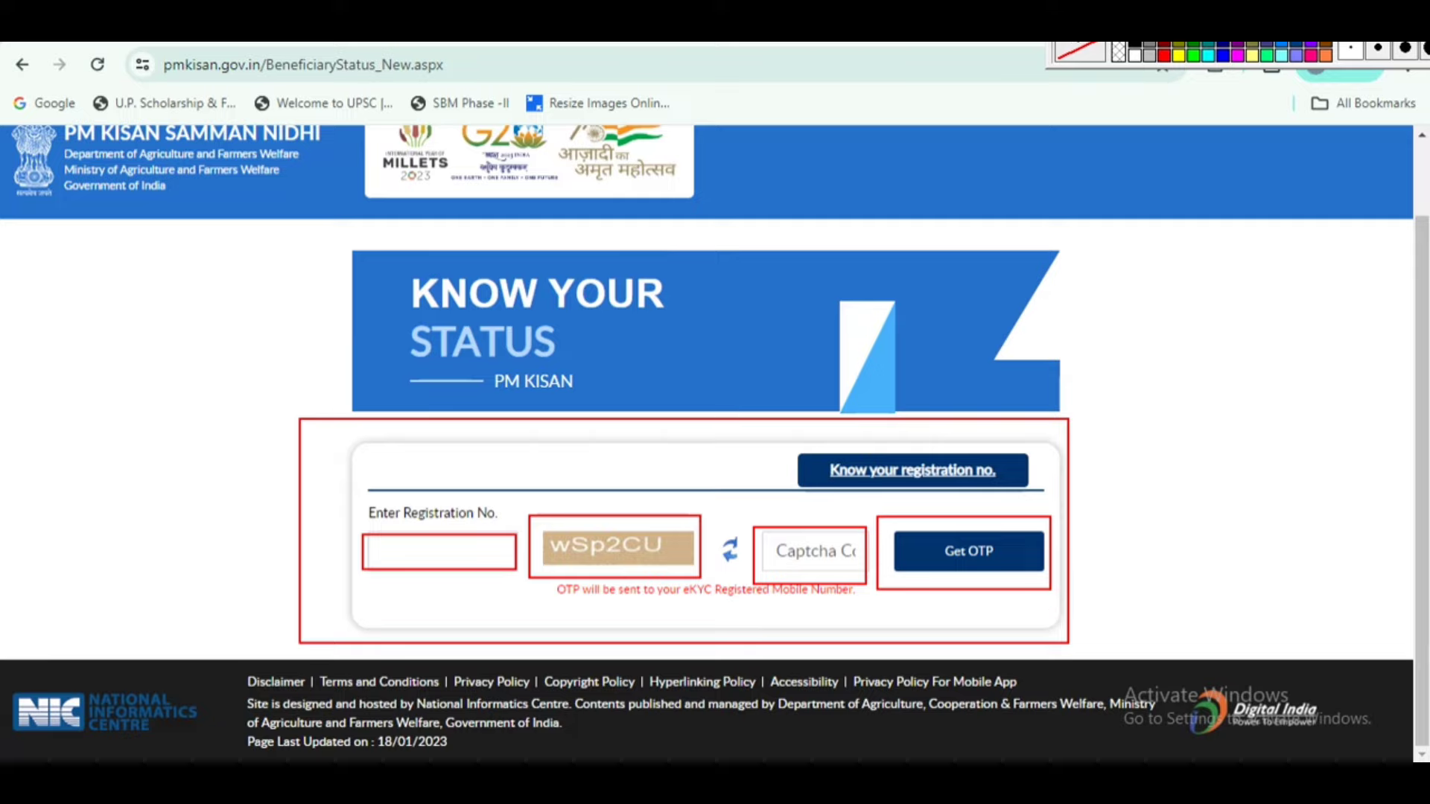
key("Escape")
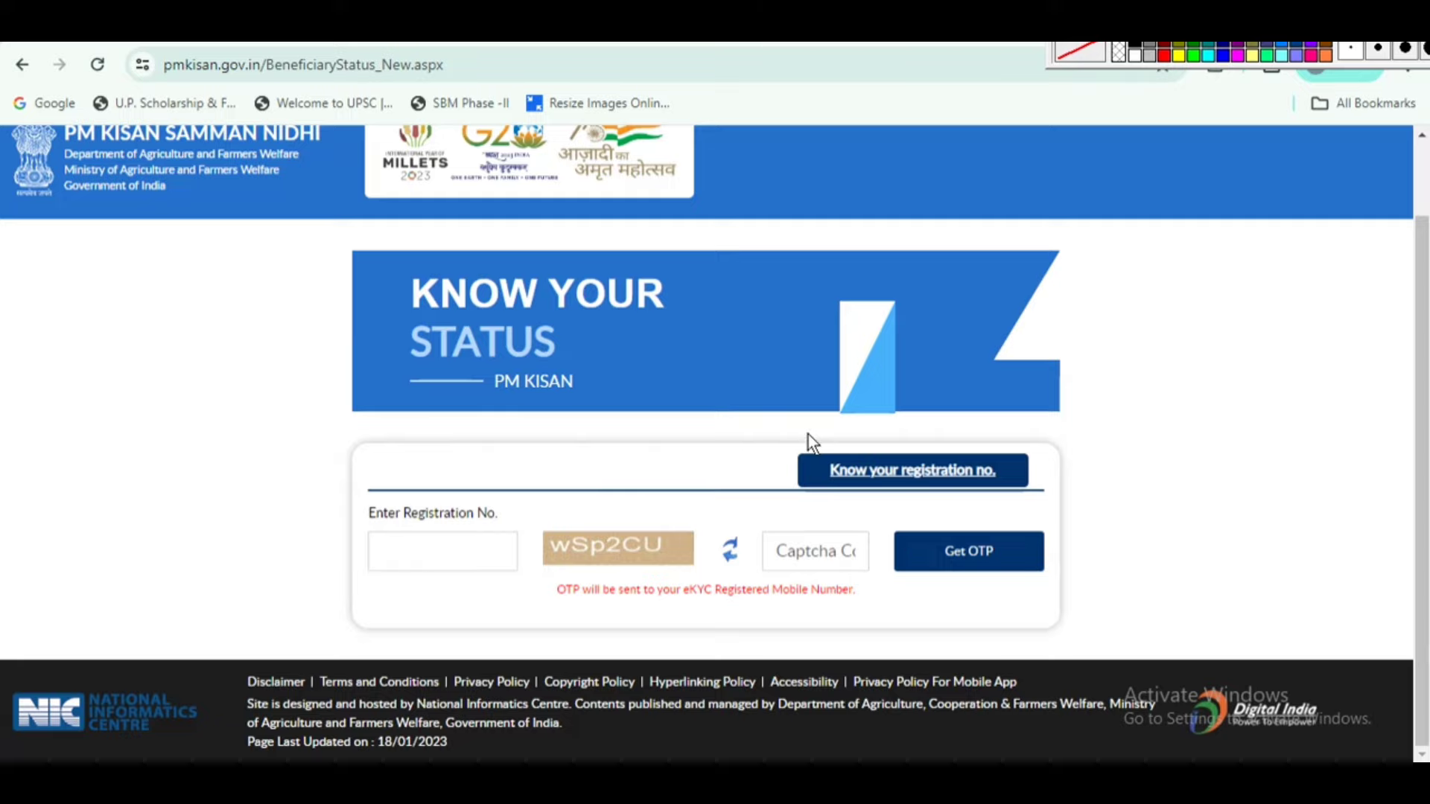
Outline the "Know your registration no." link in red and open its page.
left_click_drag(782, 440, 1041, 495)
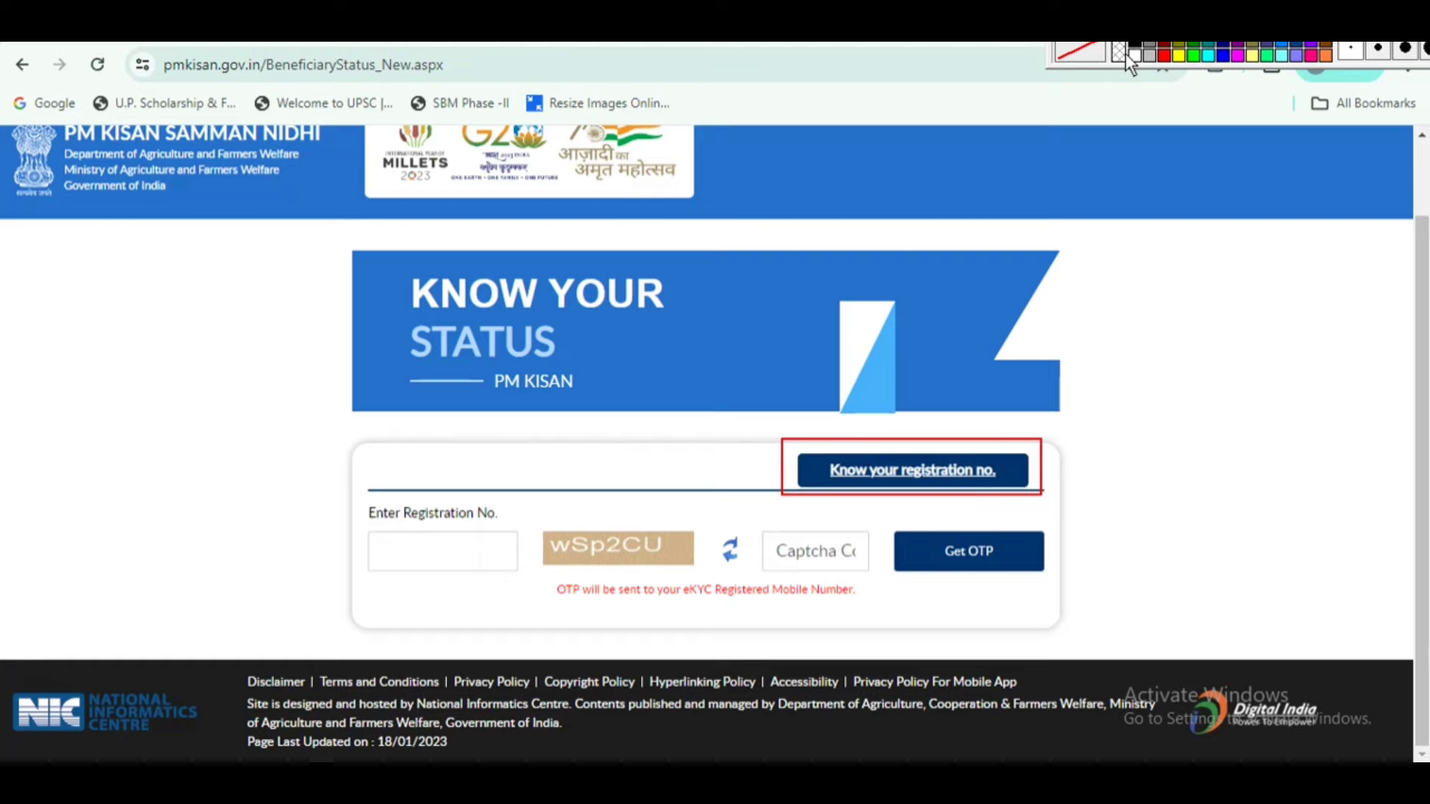
left_click(951, 483)
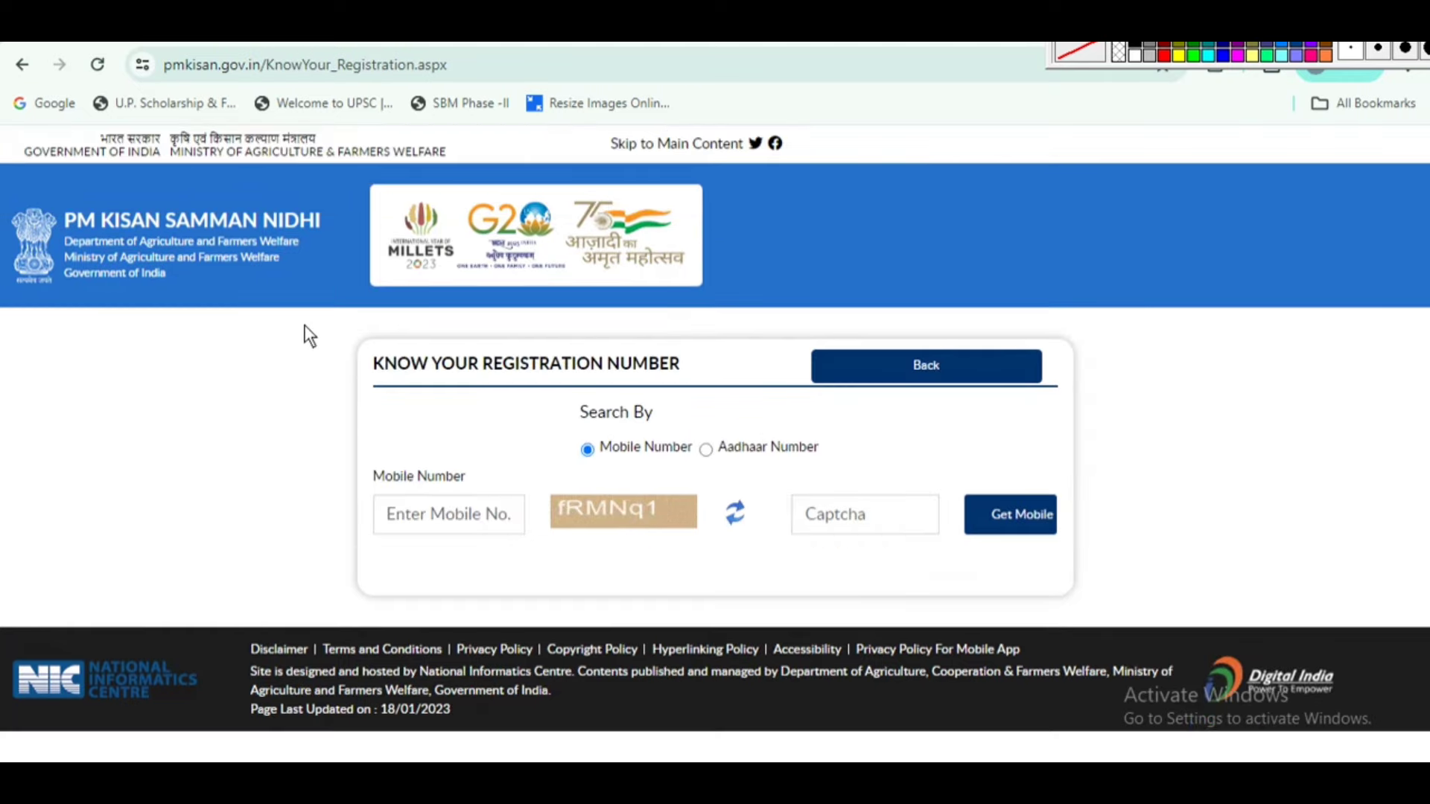
Outline the registration number lookup form and its Mobile Number and Aadhaar Number search options in red, and clear the markings.
mouse_move(304, 325)
left_mouse_down()
mouse_move(1021, 510)
mouse_move(1136, 581)
left_mouse_up()
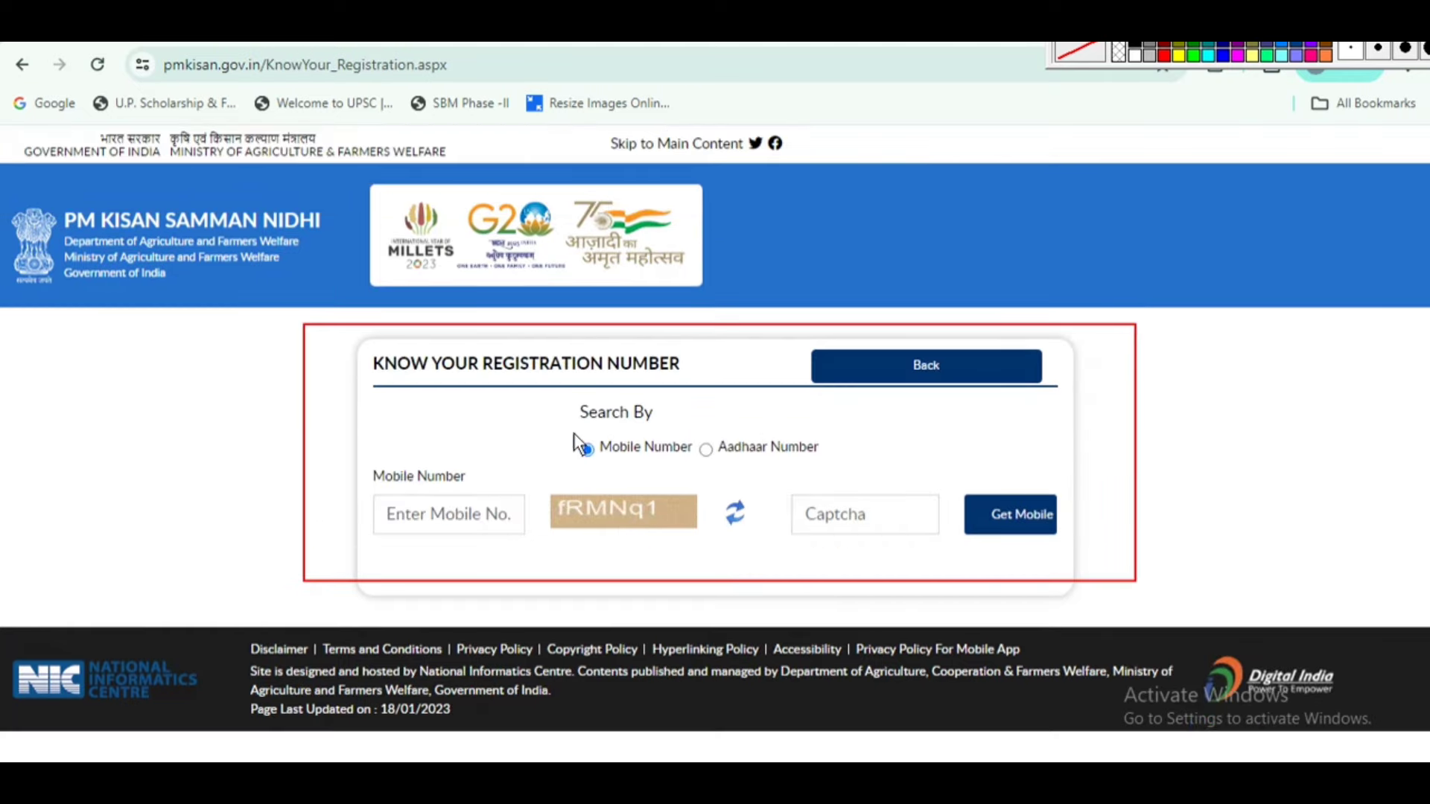
mouse_move(614, 434)
left_mouse_down()
mouse_move(763, 447)
mouse_move(826, 471)
left_mouse_up()
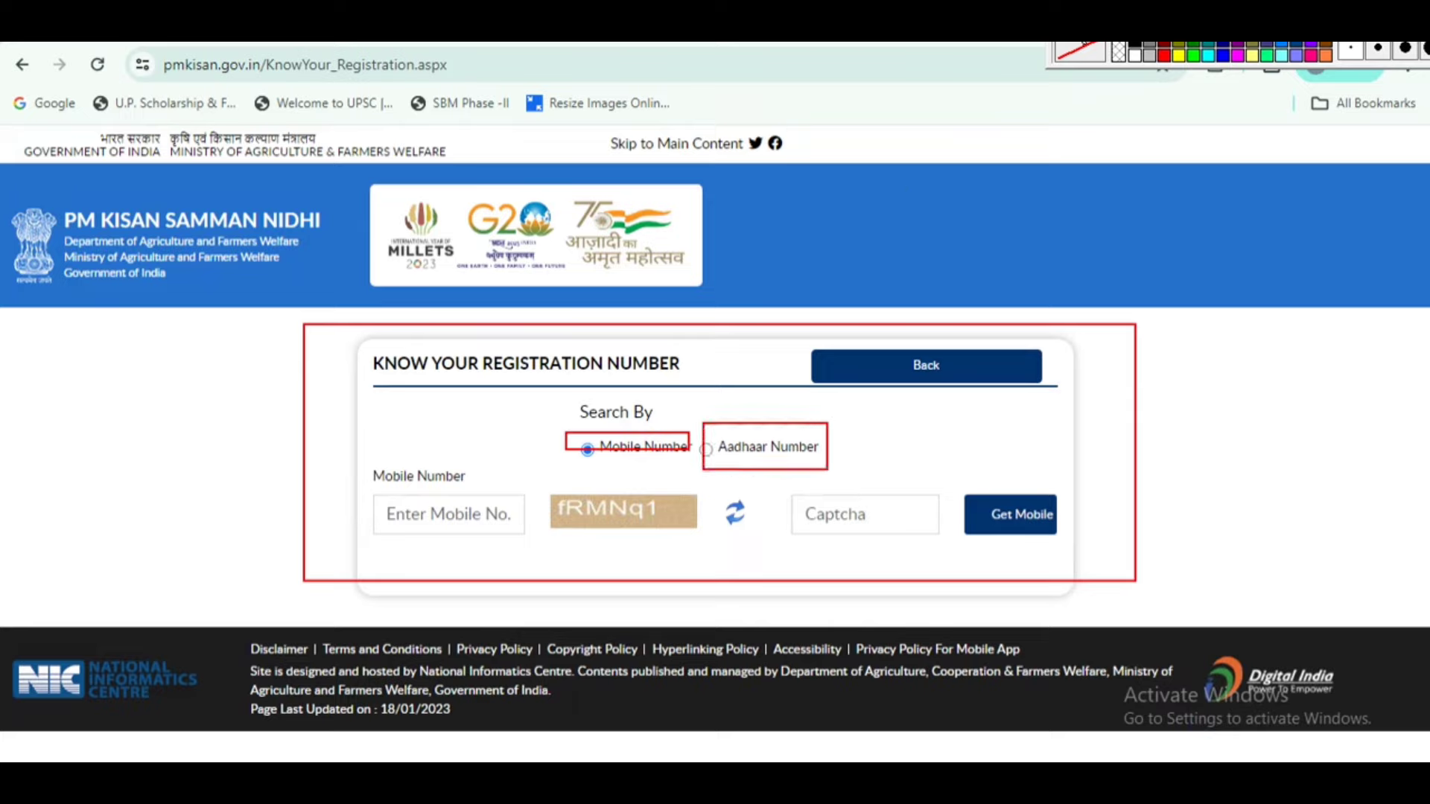
key("Escape")
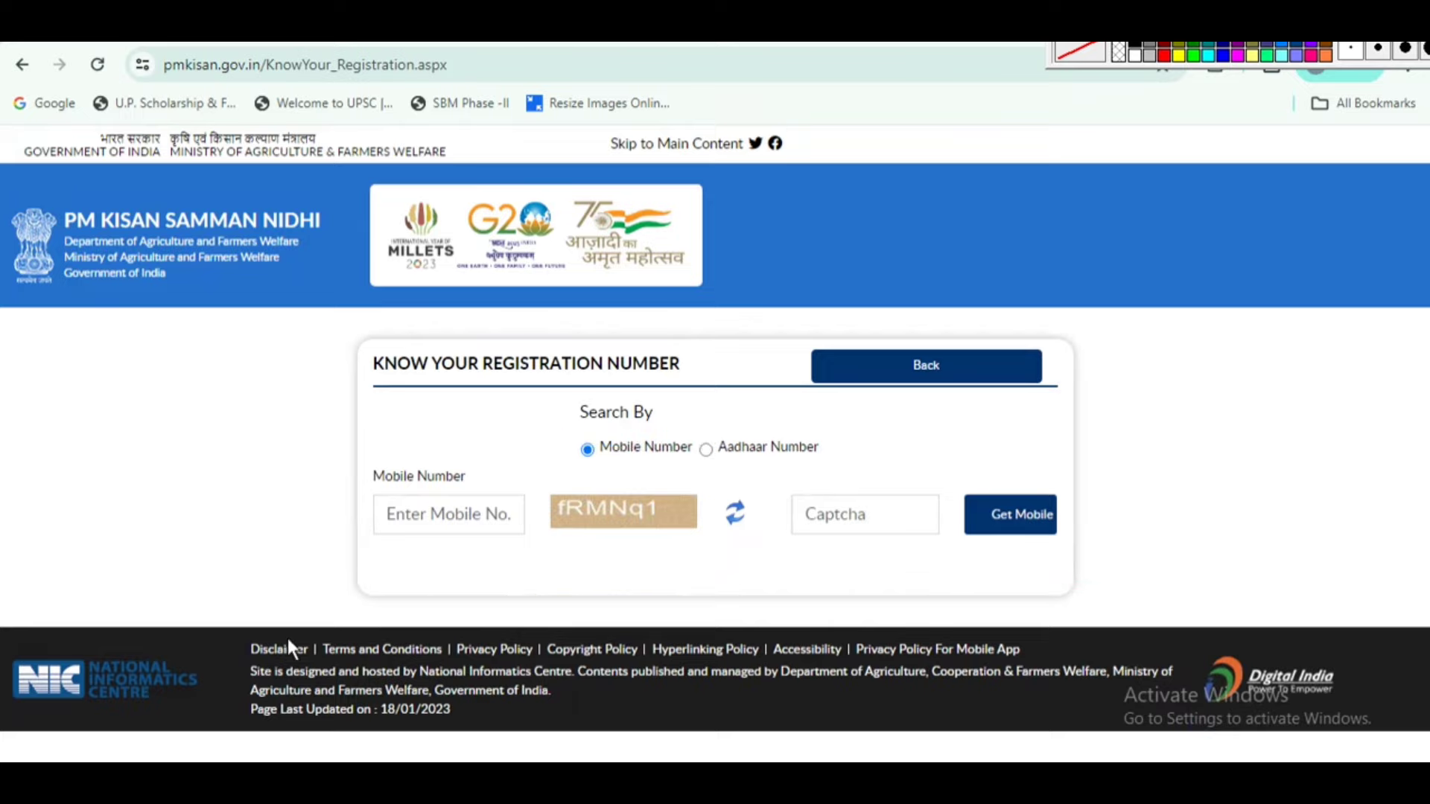
Outline the captcha image, captcha field and Get Mobile in red for the mobile number search, and clear the markings.
left_click(400, 516)
mouse_move(542, 483)
left_mouse_down()
mouse_move(667, 490)
mouse_move(705, 544)
left_mouse_up()
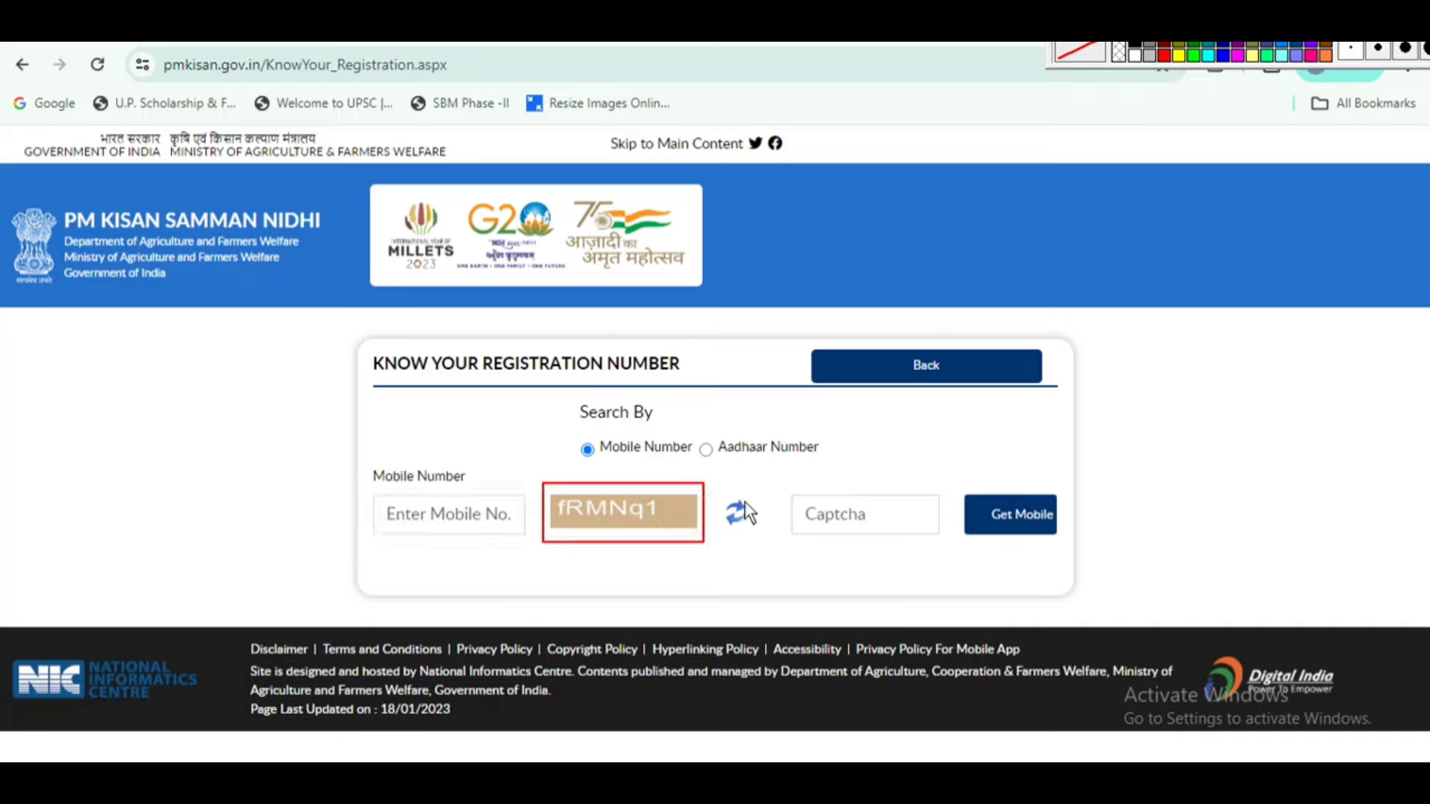
left_click_drag(873, 528, 946, 551)
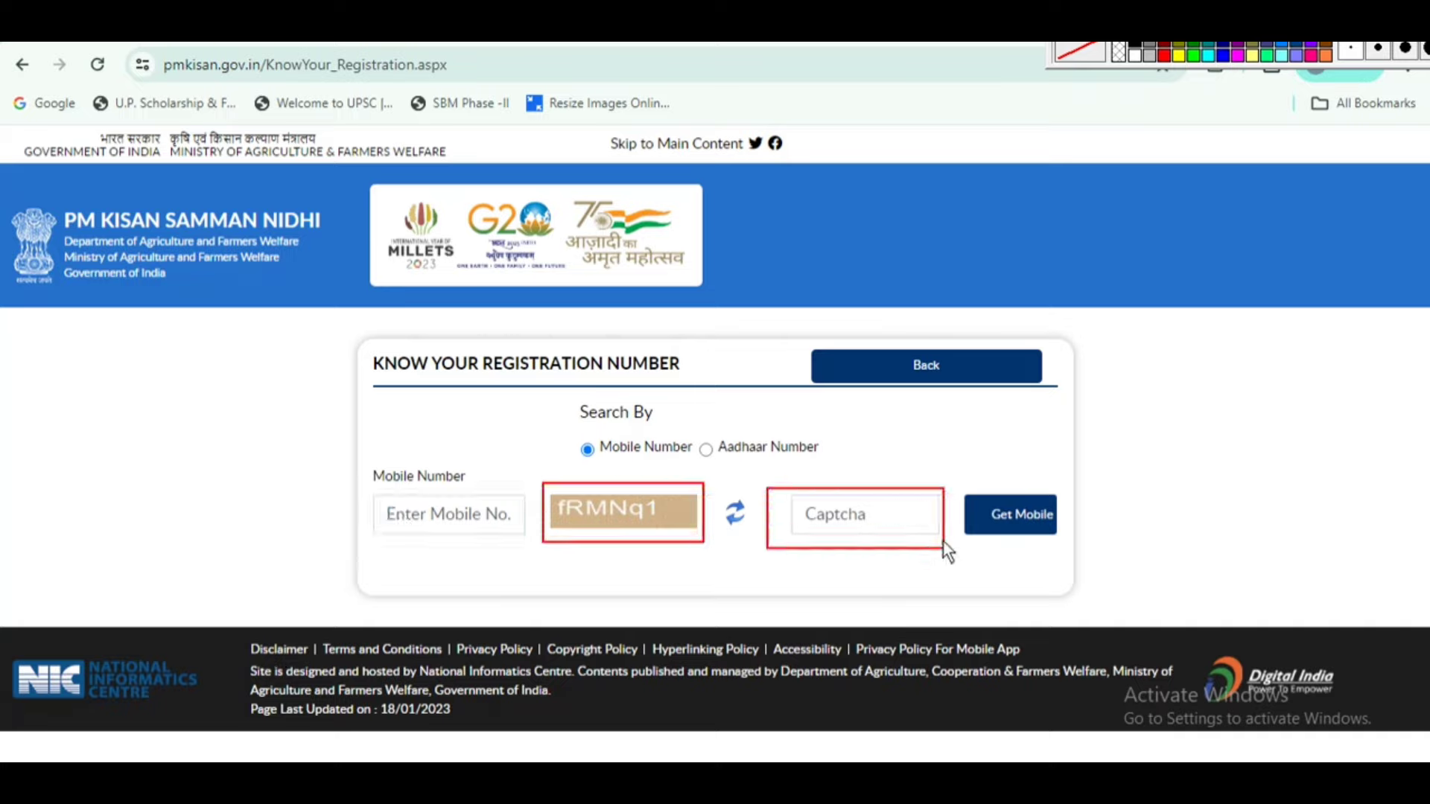
mouse_move(944, 482)
left_mouse_down()
mouse_move(968, 508)
mouse_move(1075, 535)
mouse_move(1076, 552)
left_mouse_up()
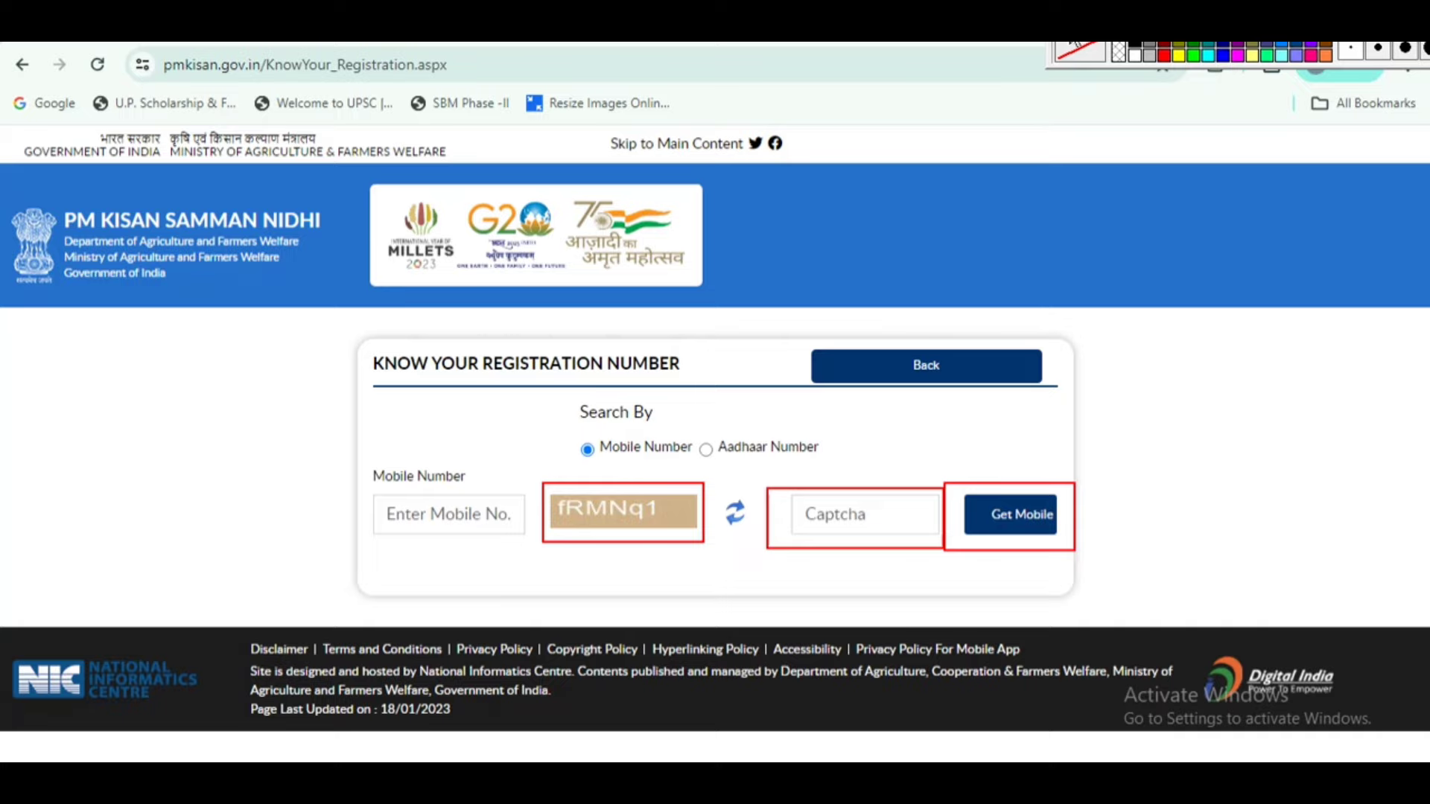
left_click(1340, 36)
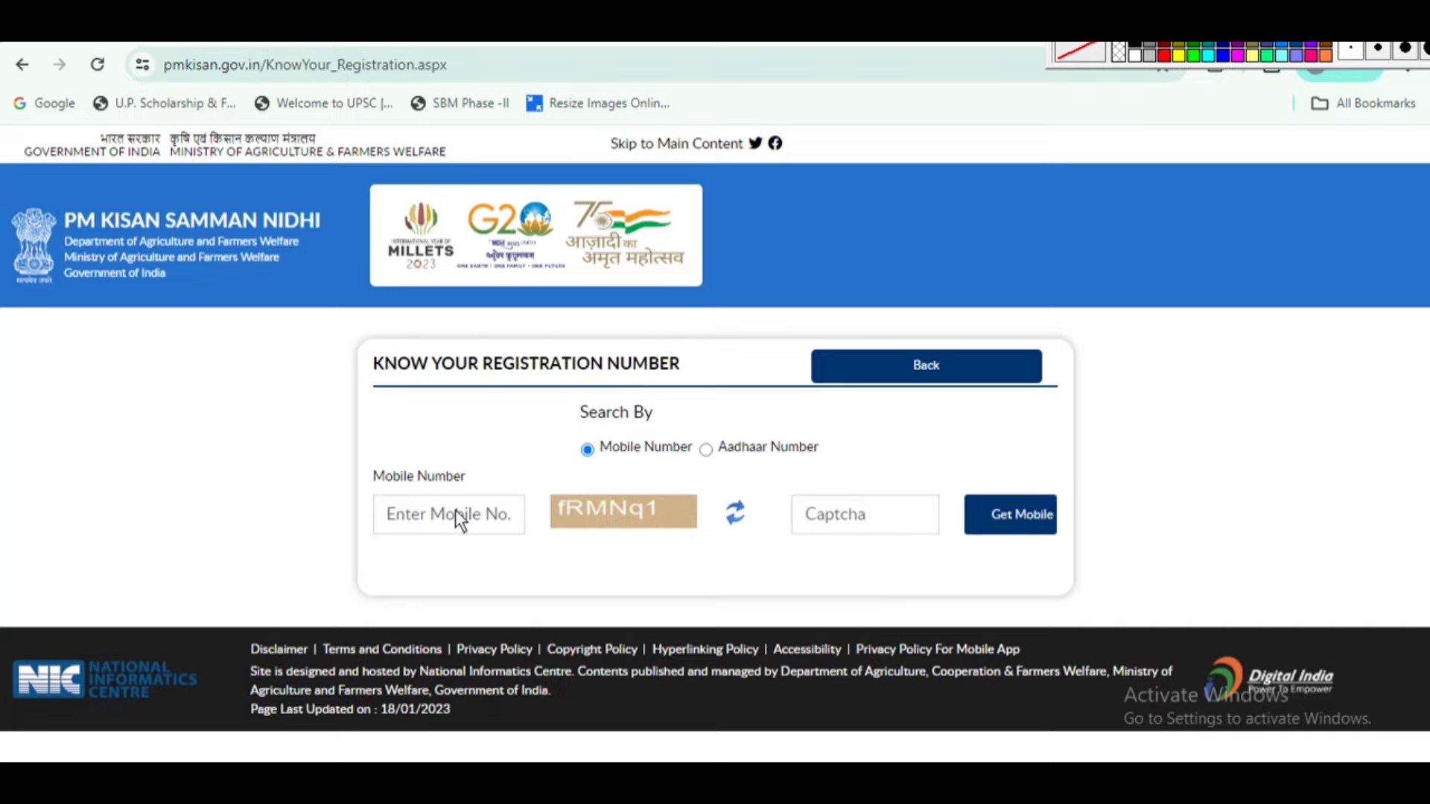
Set the search to Aadhaar Number, outline its number field, captcha image, captcha field and Get Mobile in red, and clear the markings.
left_click(706, 449)
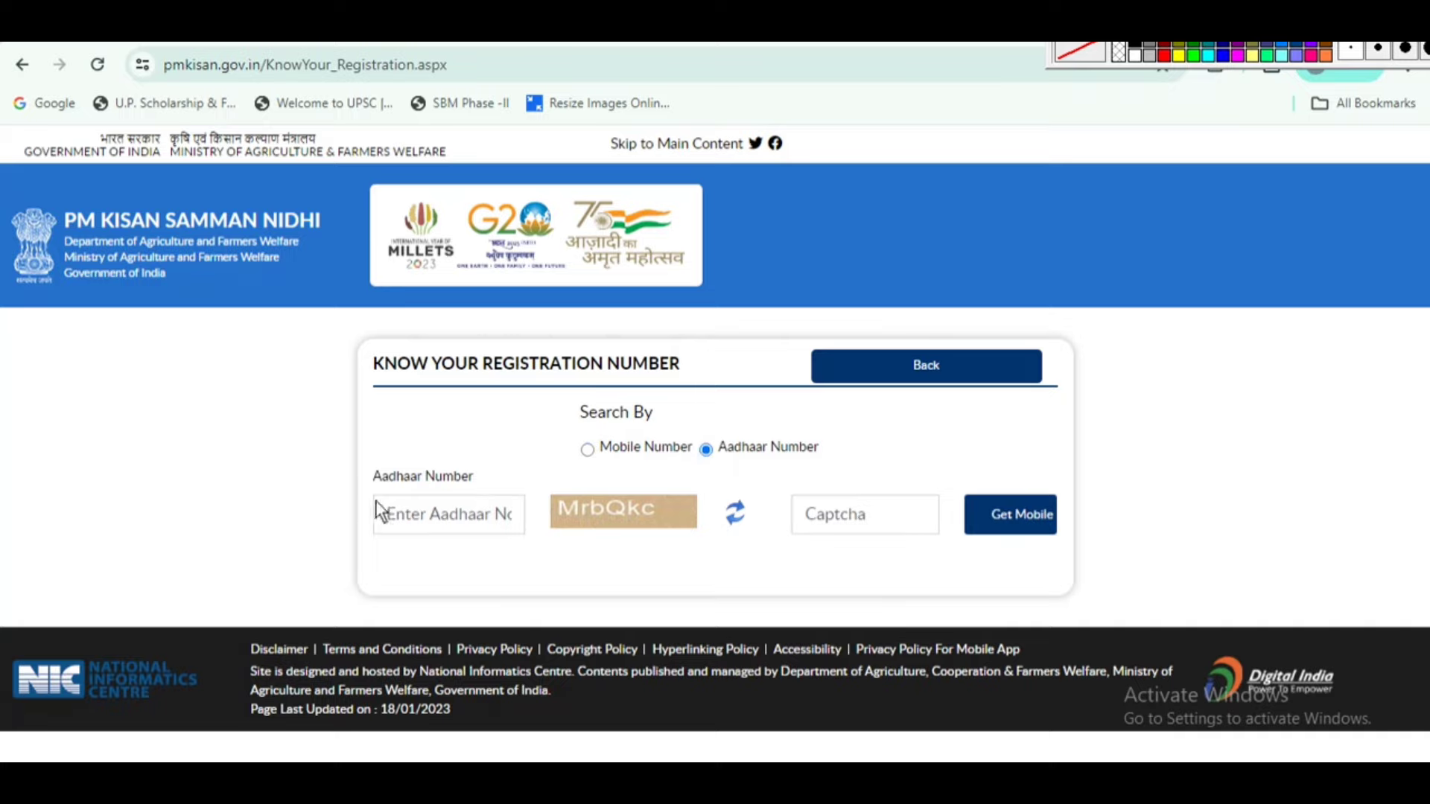
left_click_drag(372, 490, 522, 545)
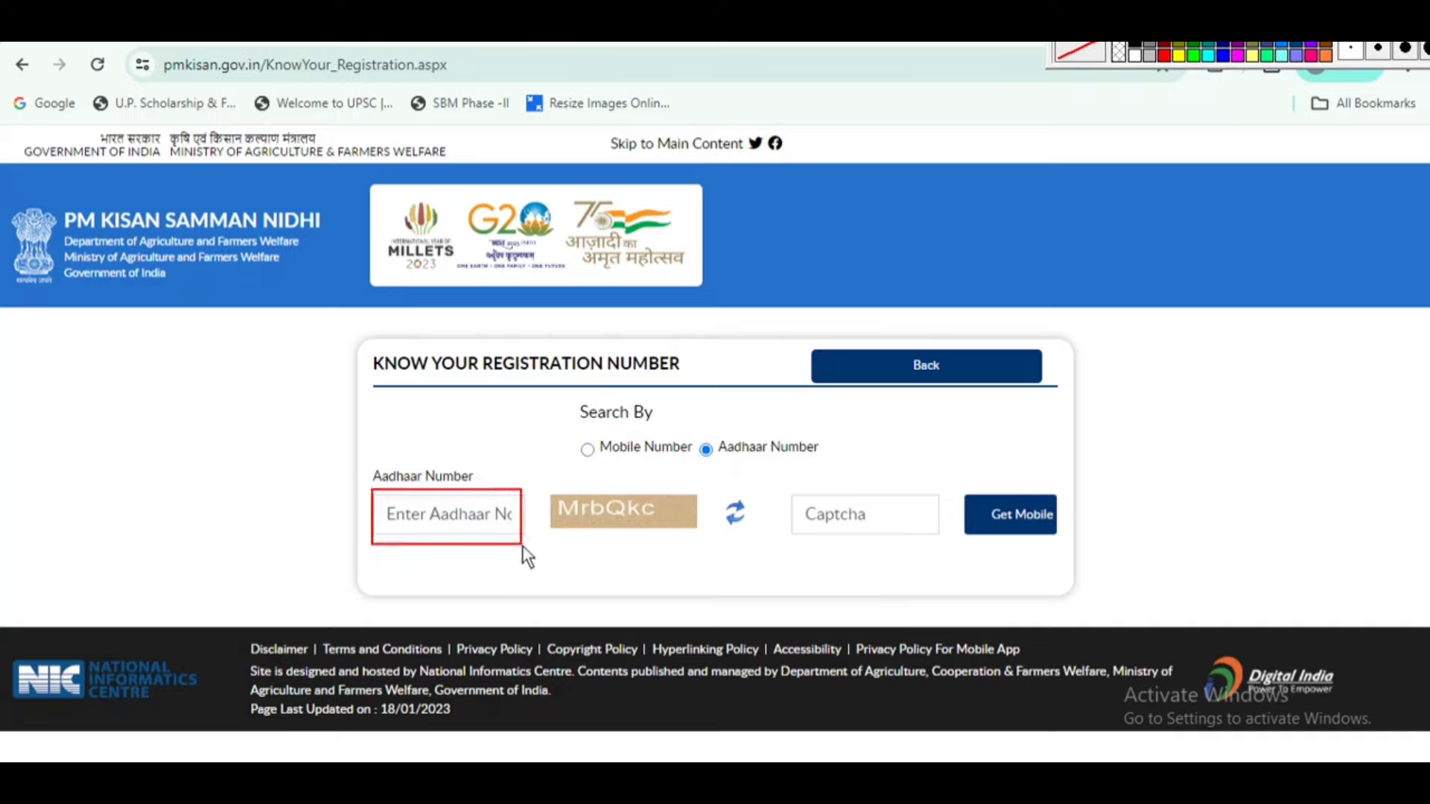
left_click_drag(539, 488, 708, 542)
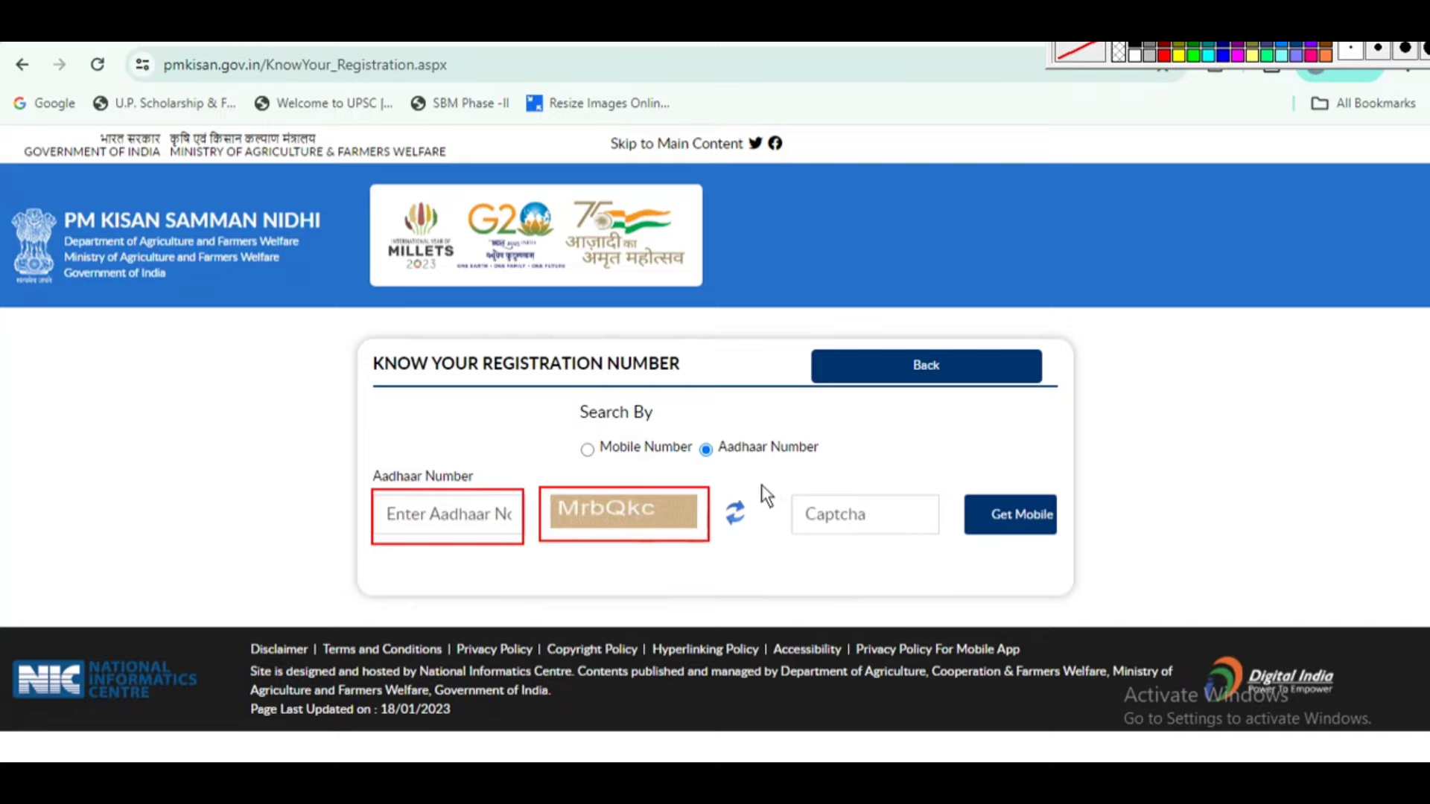
left_click_drag(777, 495, 945, 564)
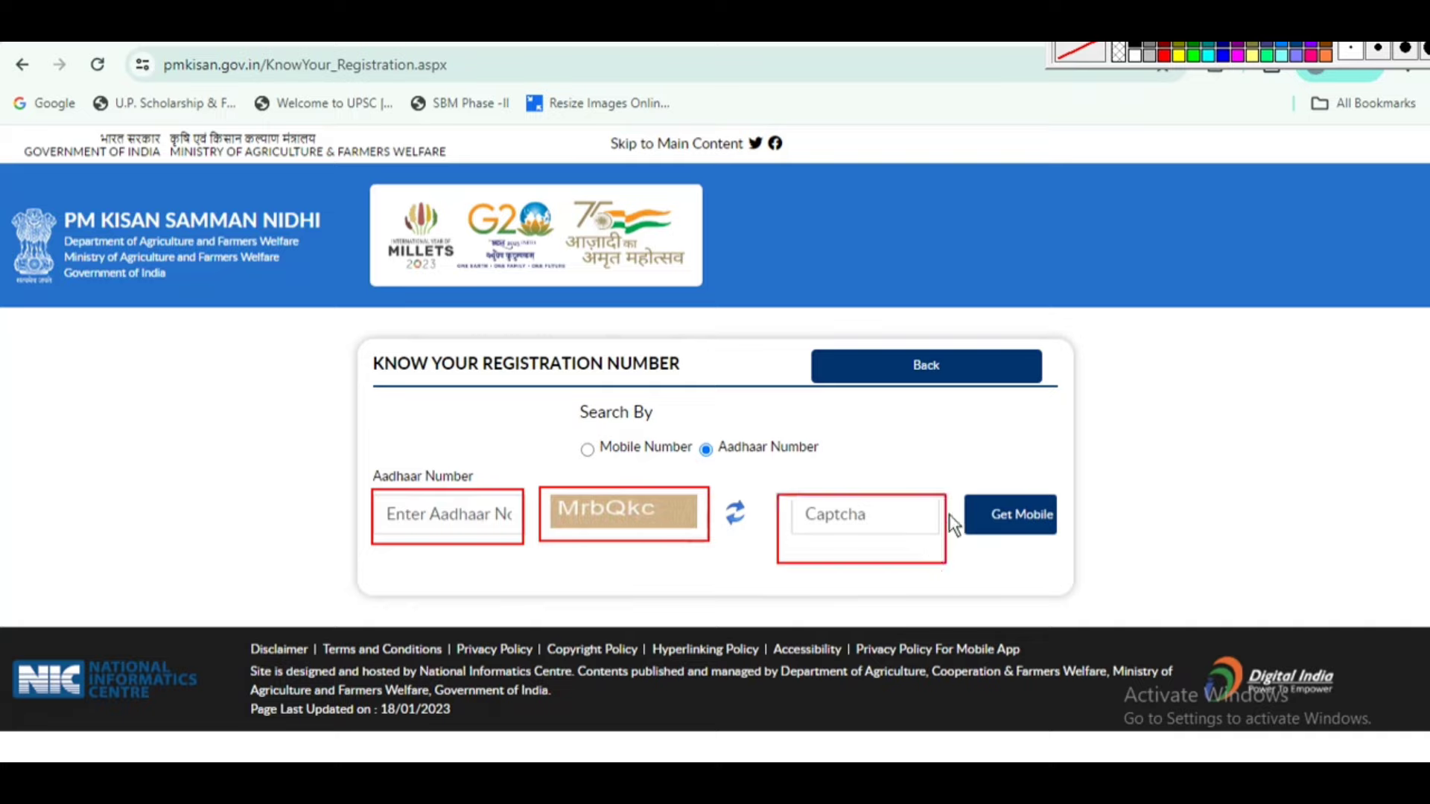
left_click_drag(954, 481, 1071, 547)
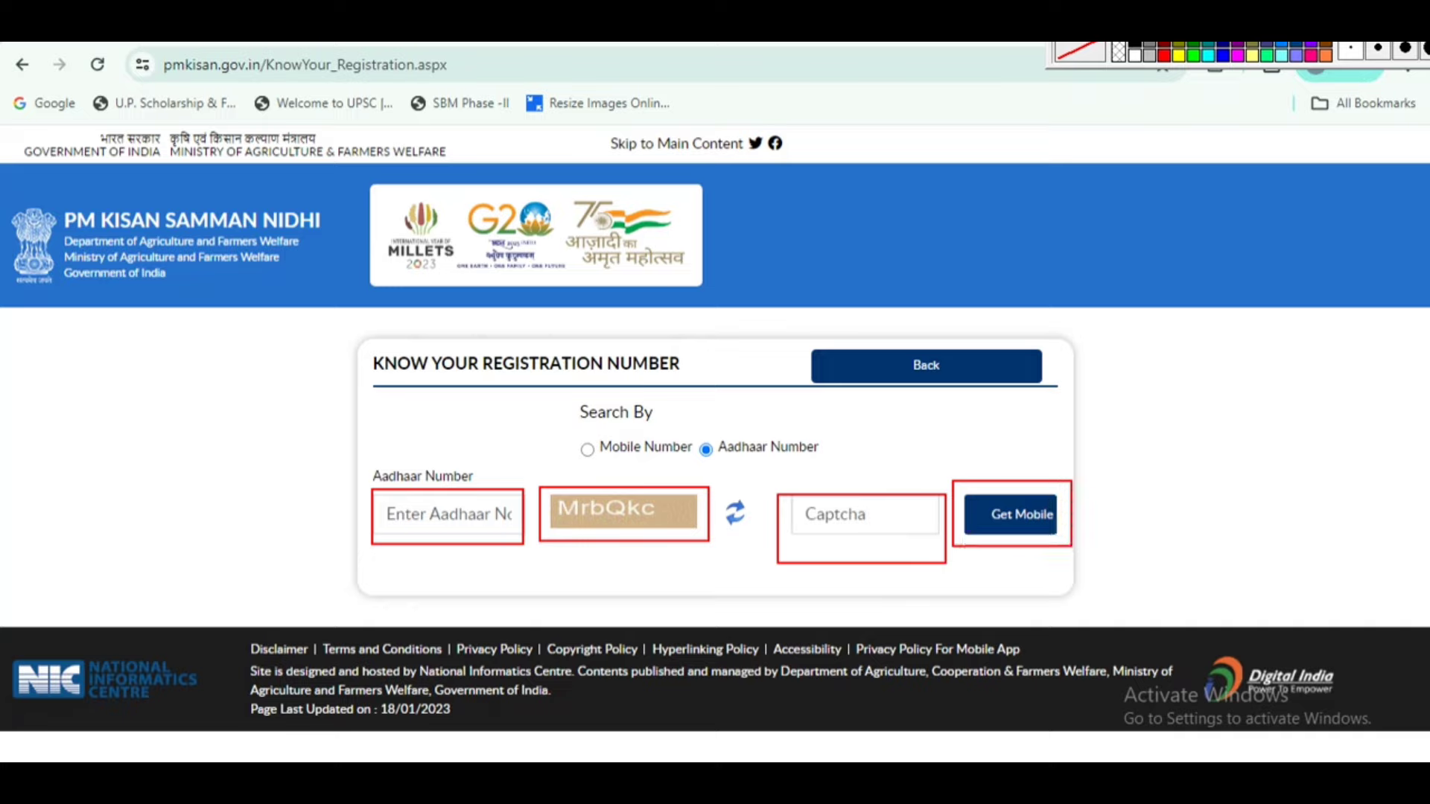
left_click(1317, 45)
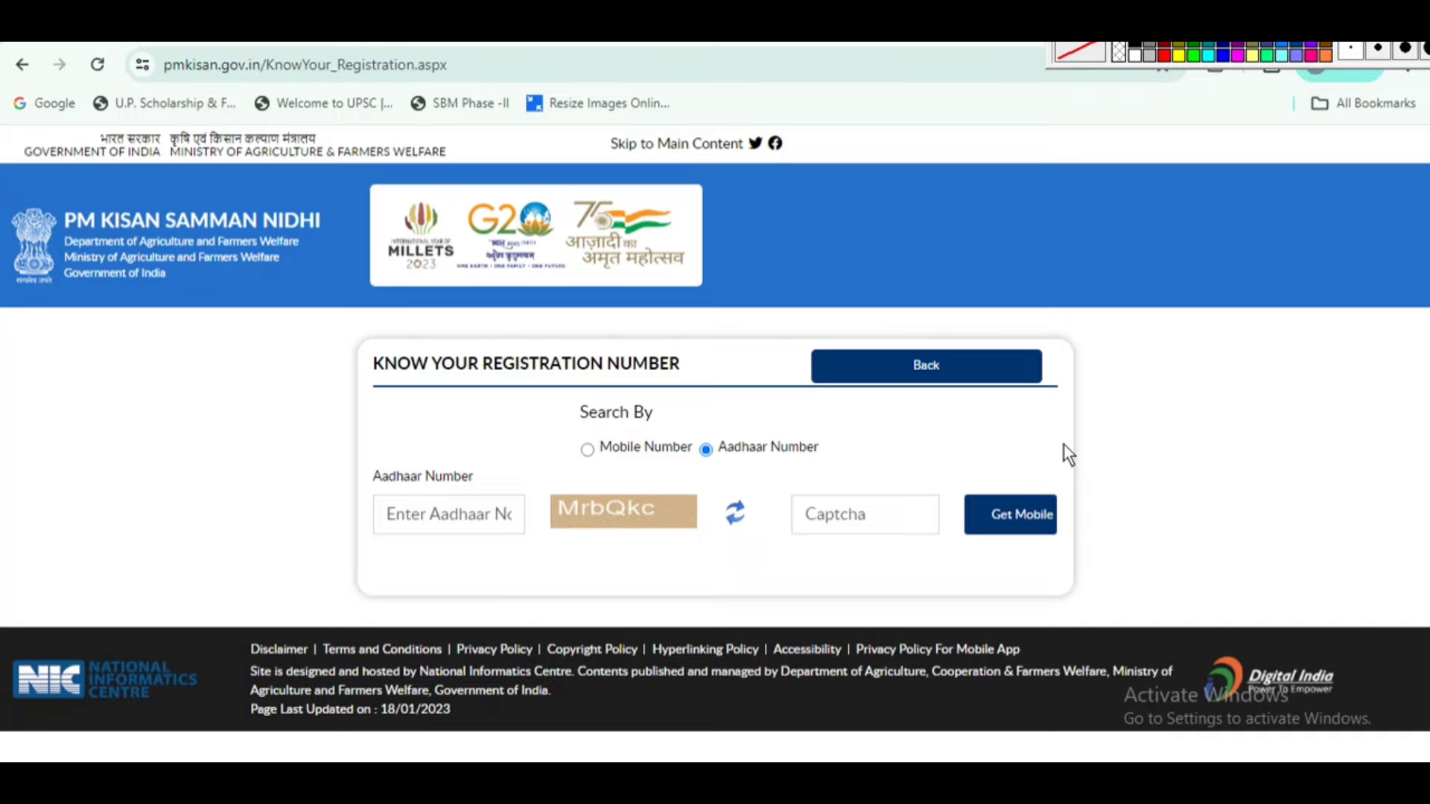
Leave the registration number lookup and reopen the Know Your Status page from the home page's Farmers Corner.
left_click(929, 363)
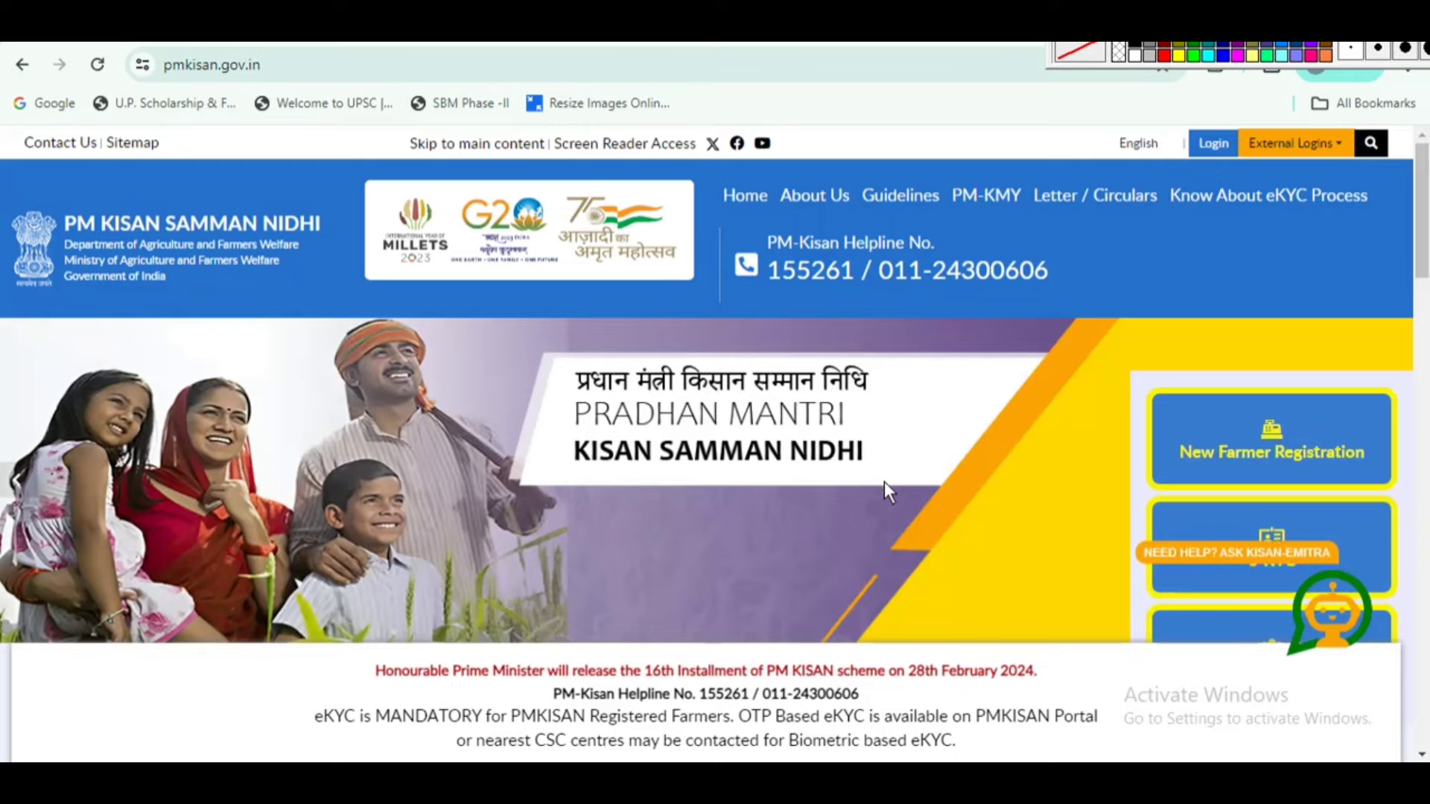
scroll(1176, 488, "down", 15)
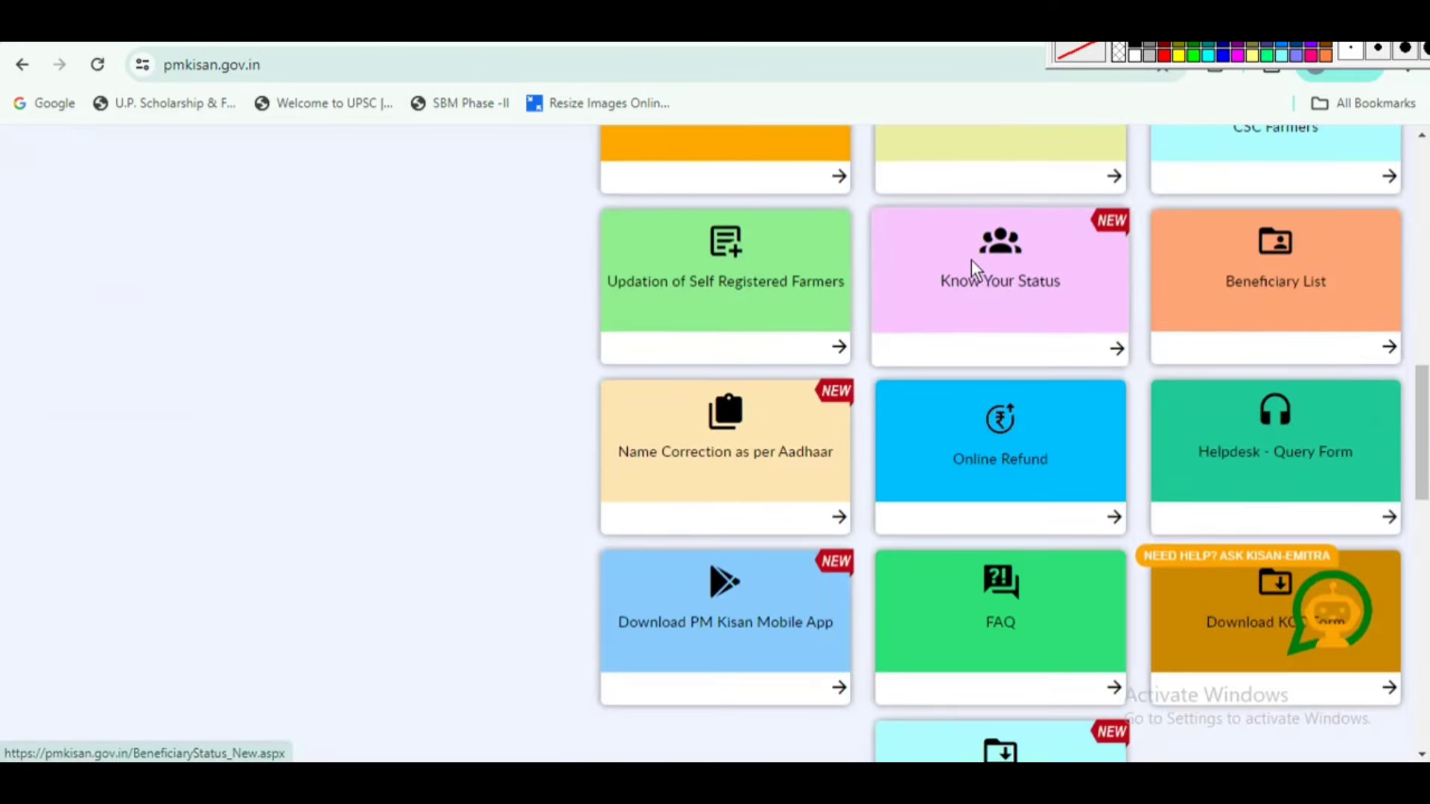
left_click(990, 264)
Outline the whole status form, its registration number field, both captcha parts and Get OTP in red, and clear the markings.
mouse_move(324, 425)
left_mouse_down()
mouse_move(480, 451)
mouse_move(1083, 637)
left_mouse_up()
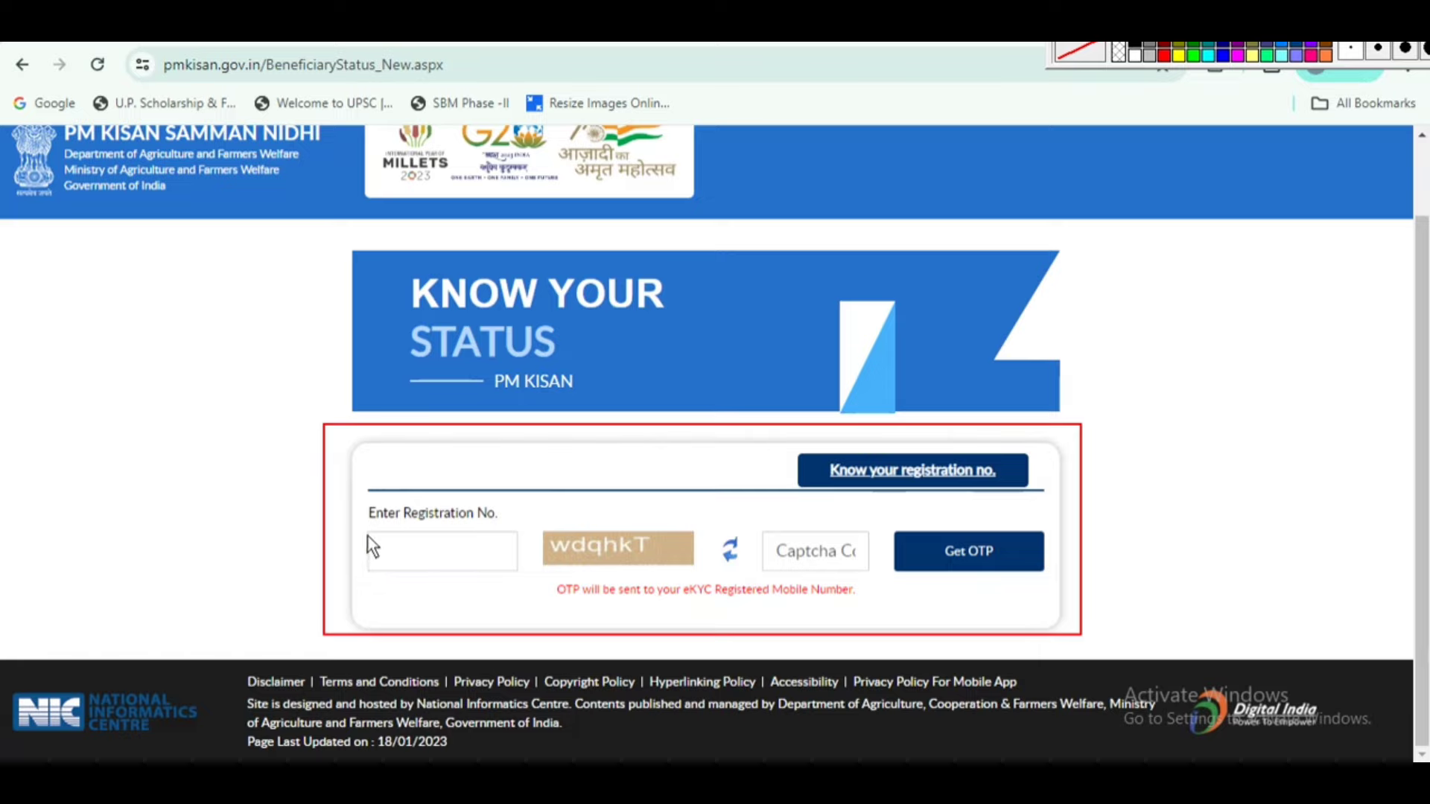
mouse_move(368, 535)
left_mouse_down()
mouse_move(508, 554)
mouse_move(518, 580)
left_mouse_up()
mouse_move(534, 520)
left_mouse_down()
mouse_move(670, 595)
mouse_move(710, 574)
left_mouse_up()
mouse_move(746, 518)
left_mouse_down()
mouse_move(798, 556)
mouse_move(882, 579)
left_mouse_up()
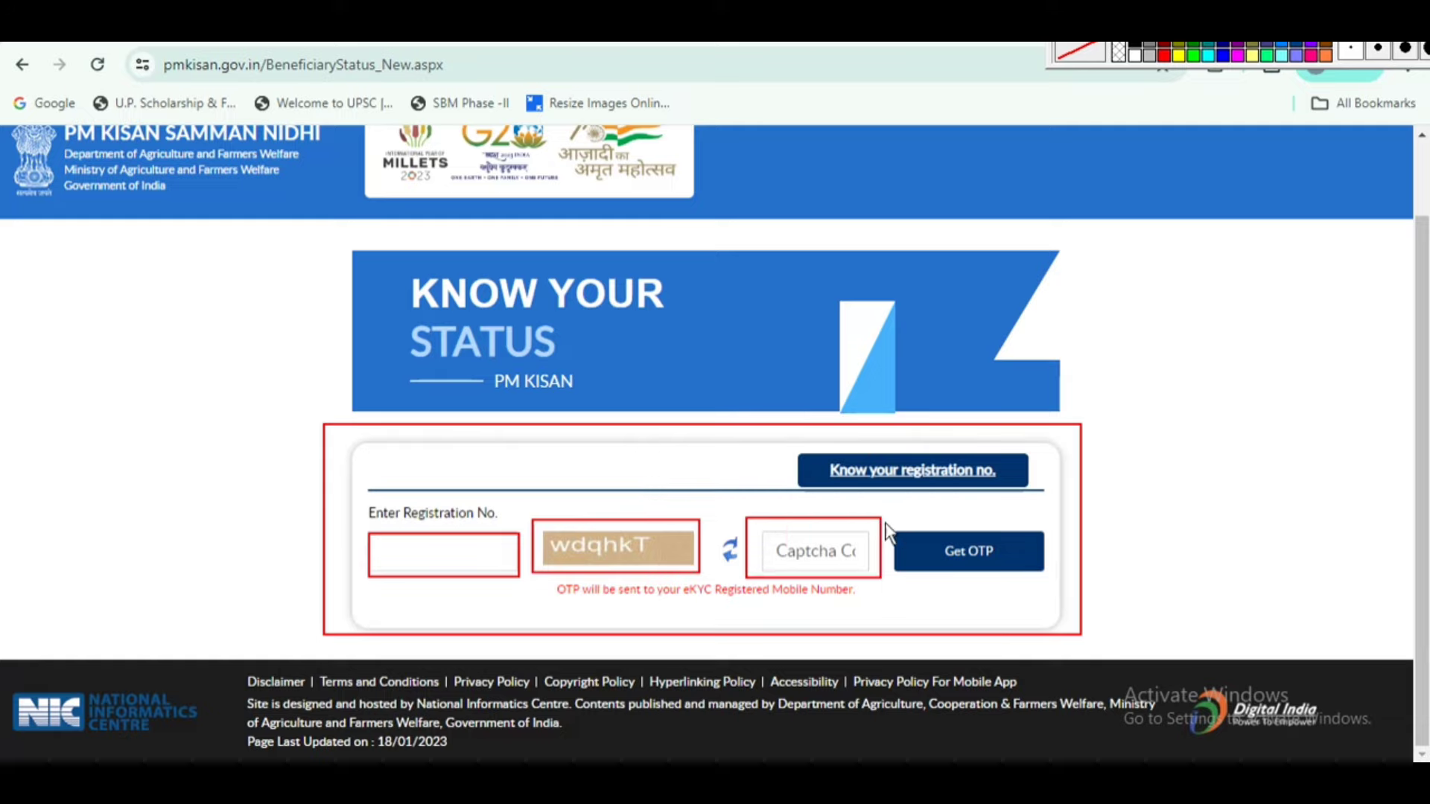
mouse_move(884, 520)
left_mouse_down()
mouse_move(1028, 592)
mouse_move(1052, 582)
left_mouse_up()
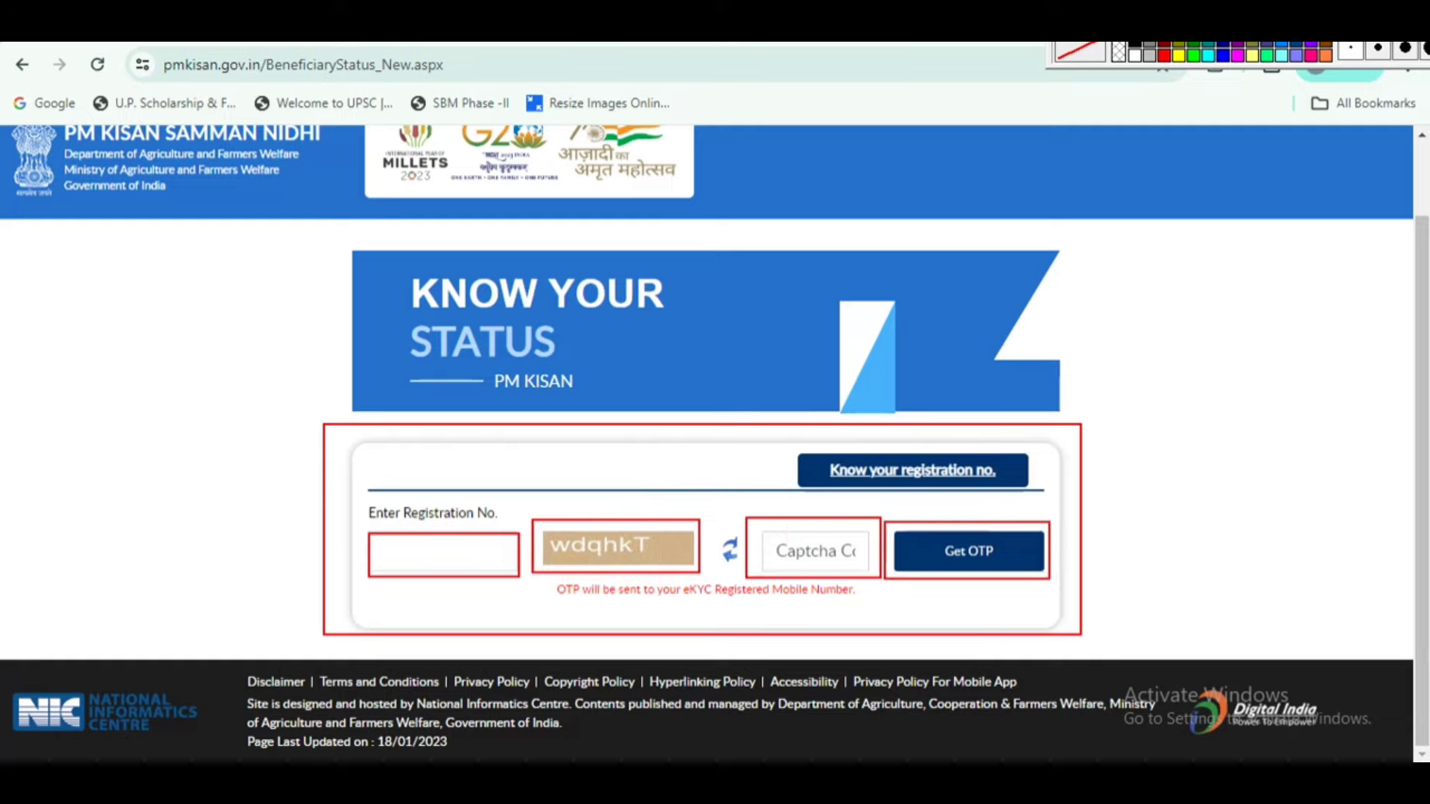
key("Escape")
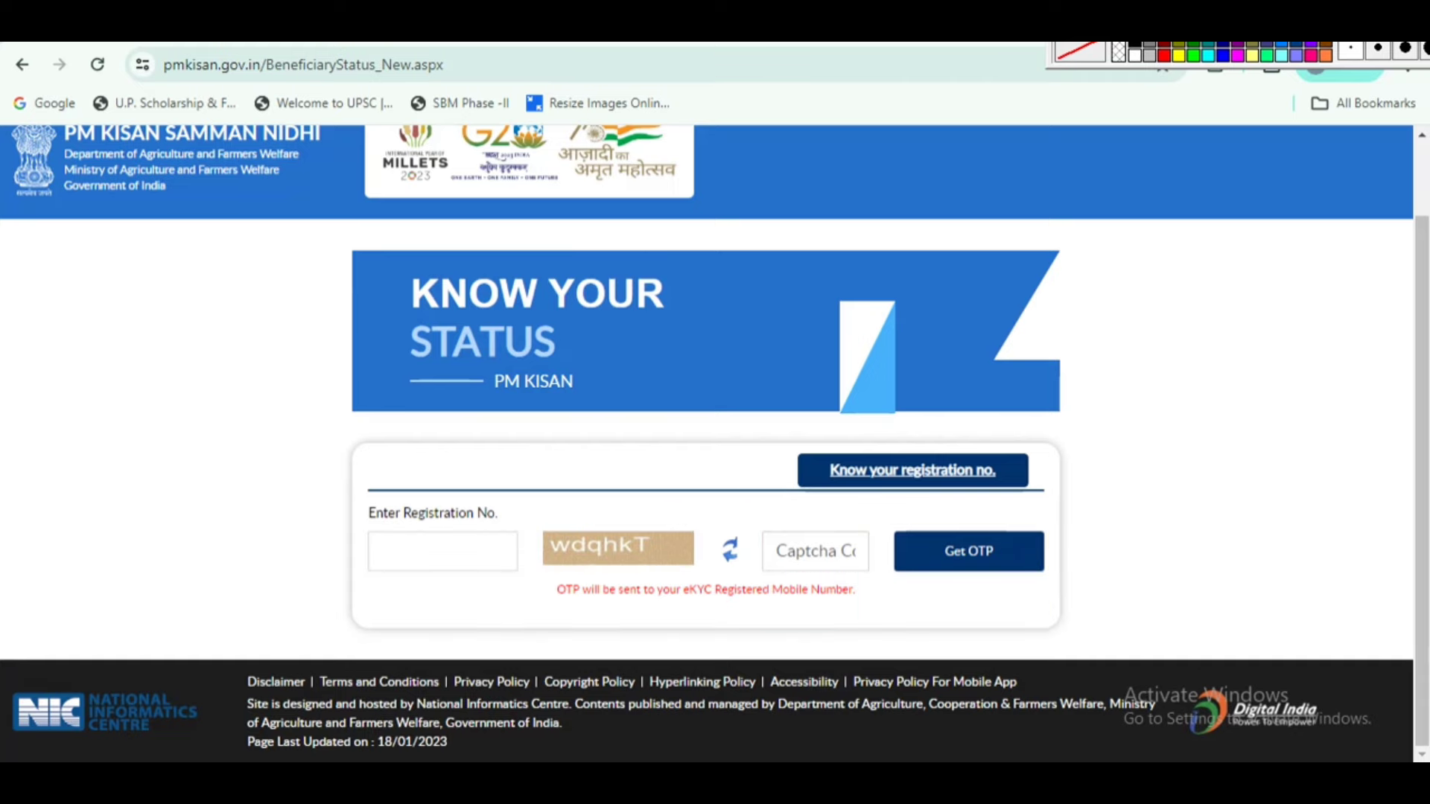
Switch to the eligibility status image in Paint and outline the Land Seeding and e-KYC Status entries with red rectangles.
left_click(866, 690)
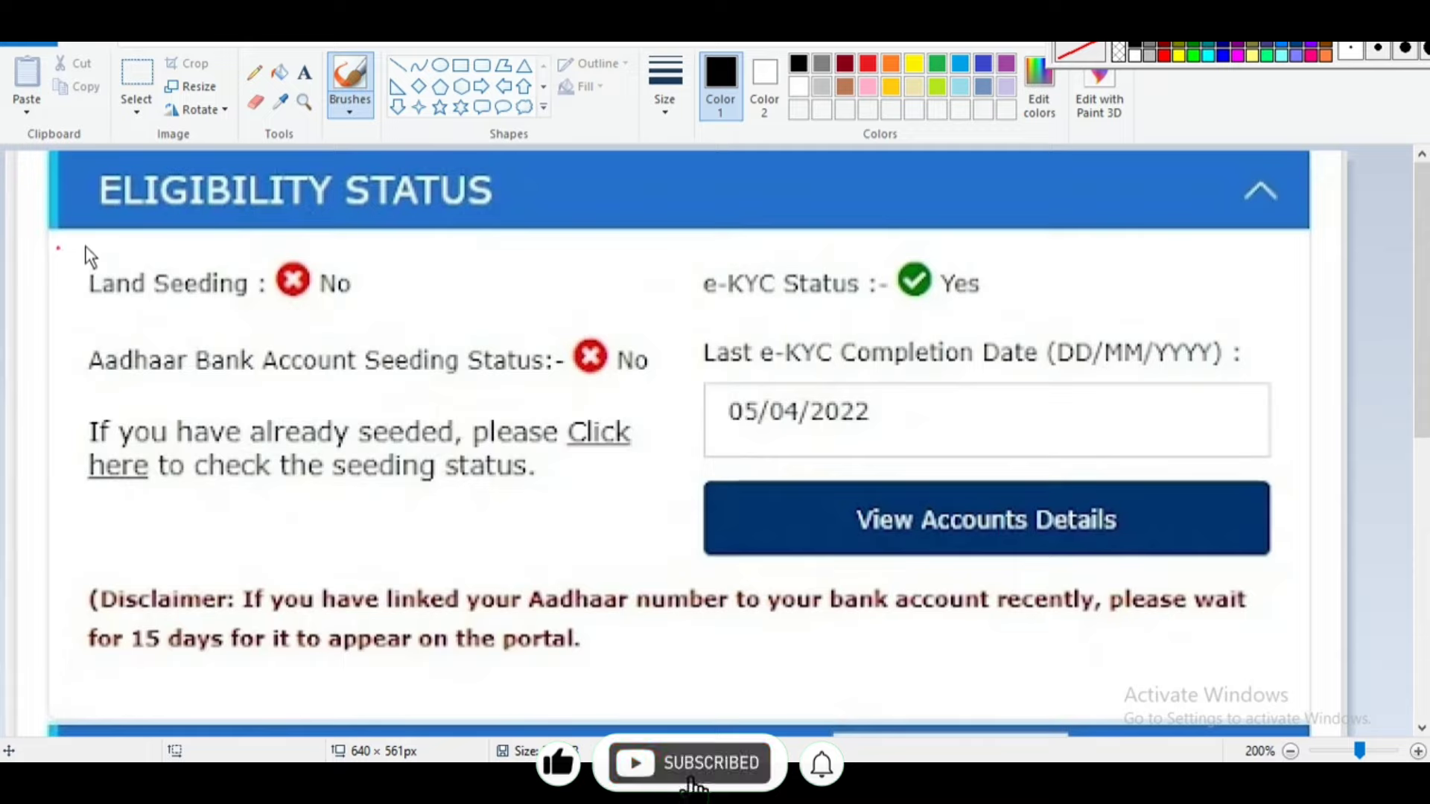
left_click_drag(58, 249, 385, 319)
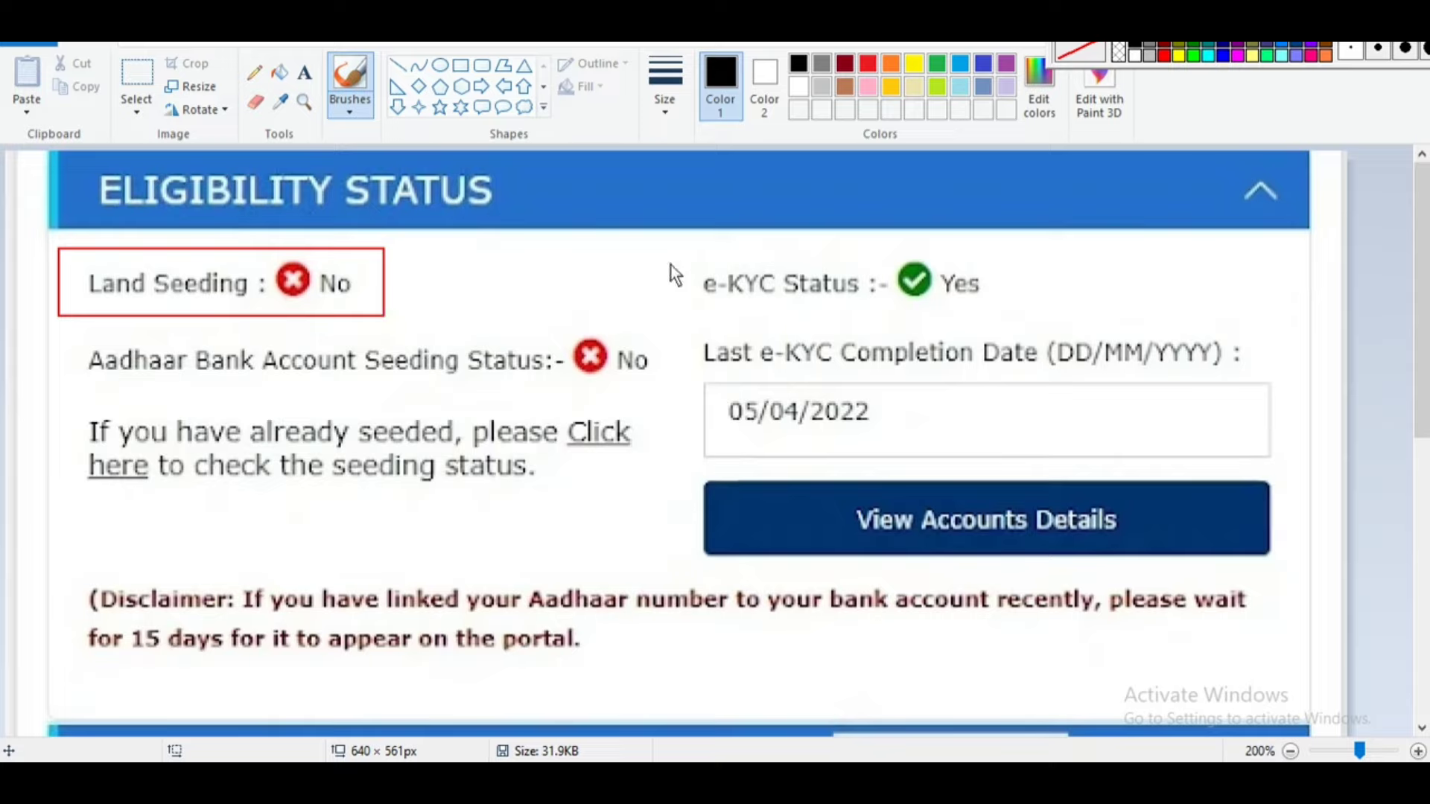
mouse_move(669, 250)
left_mouse_down()
mouse_move(967, 320)
mouse_move(1009, 316)
left_mouse_up()
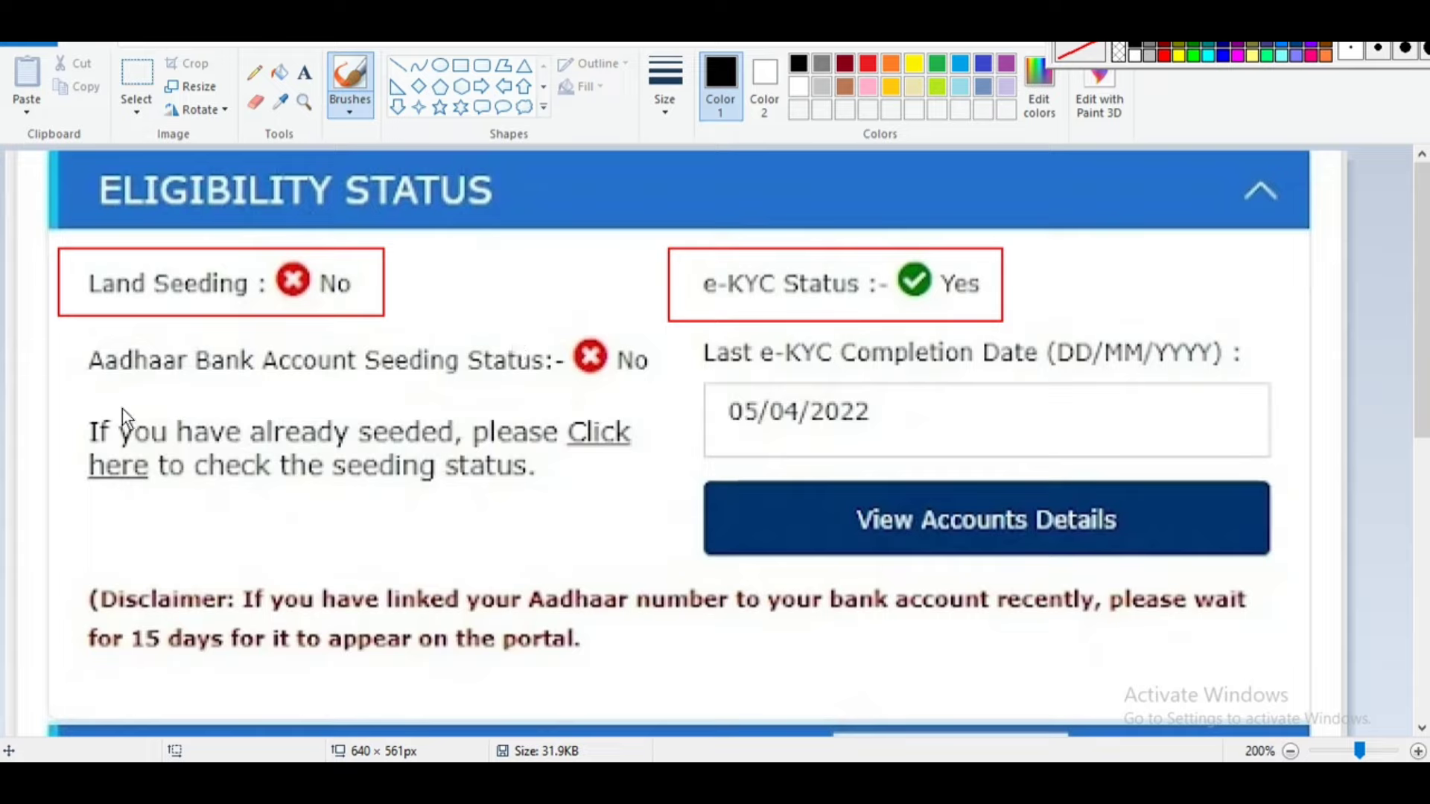
Outline the Aadhaar Bank Account Seeding Status entry with a red rectangle.
left_click_drag(52, 329, 669, 392)
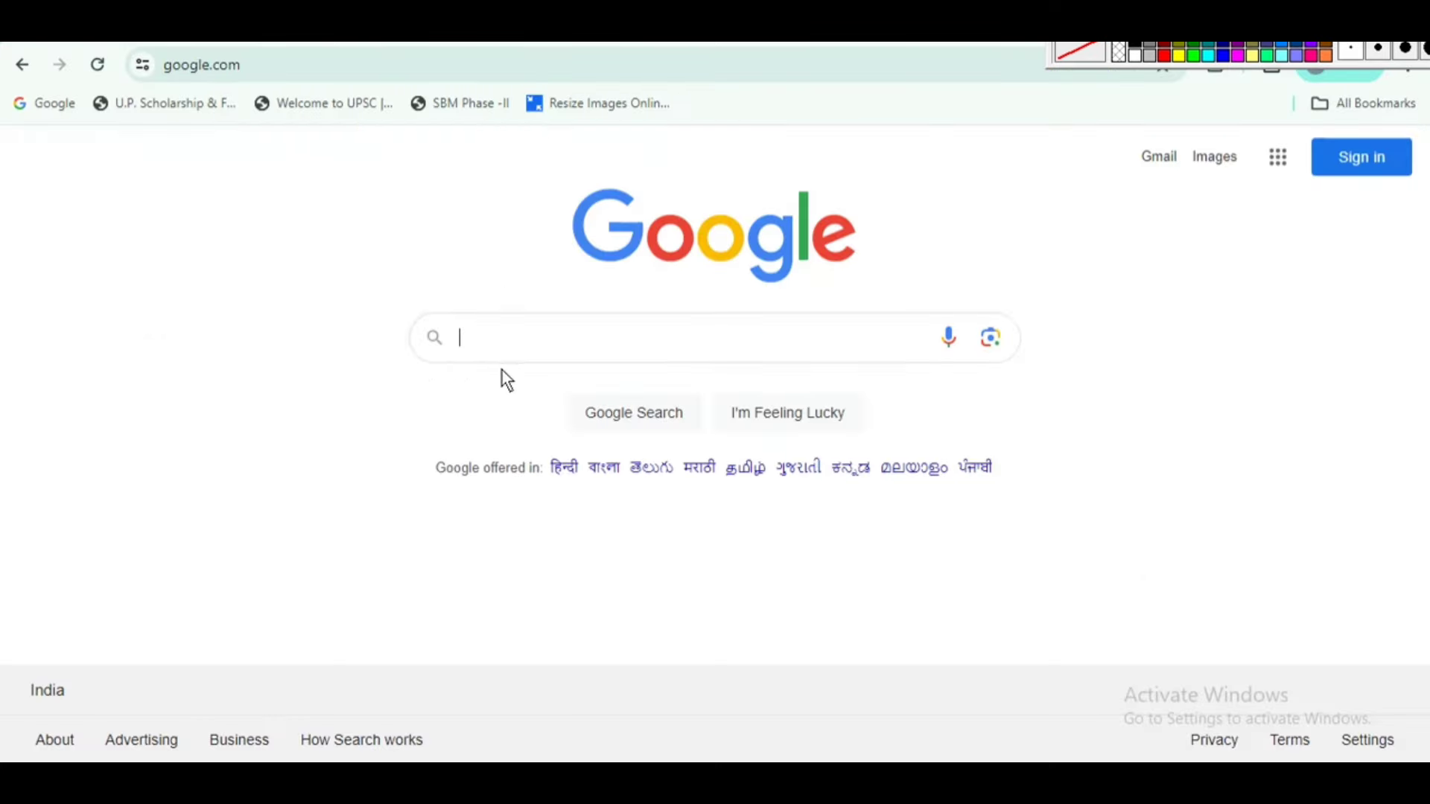
Search Google for jansunwai and open the Jansunwai portal at jansunwai.up.nic.in.
left_click(512, 343)
type("JANS")
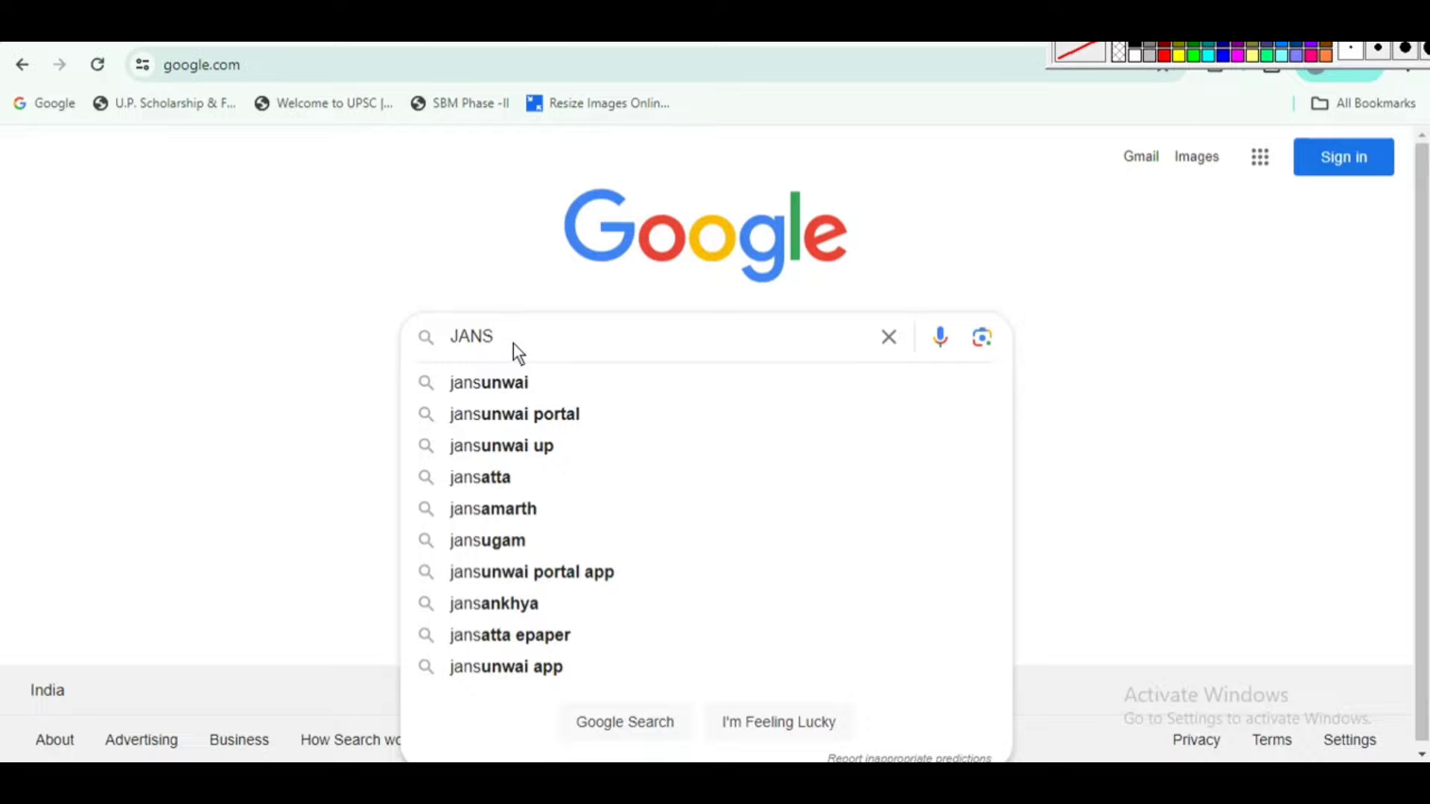
key("Down")
key("Return")
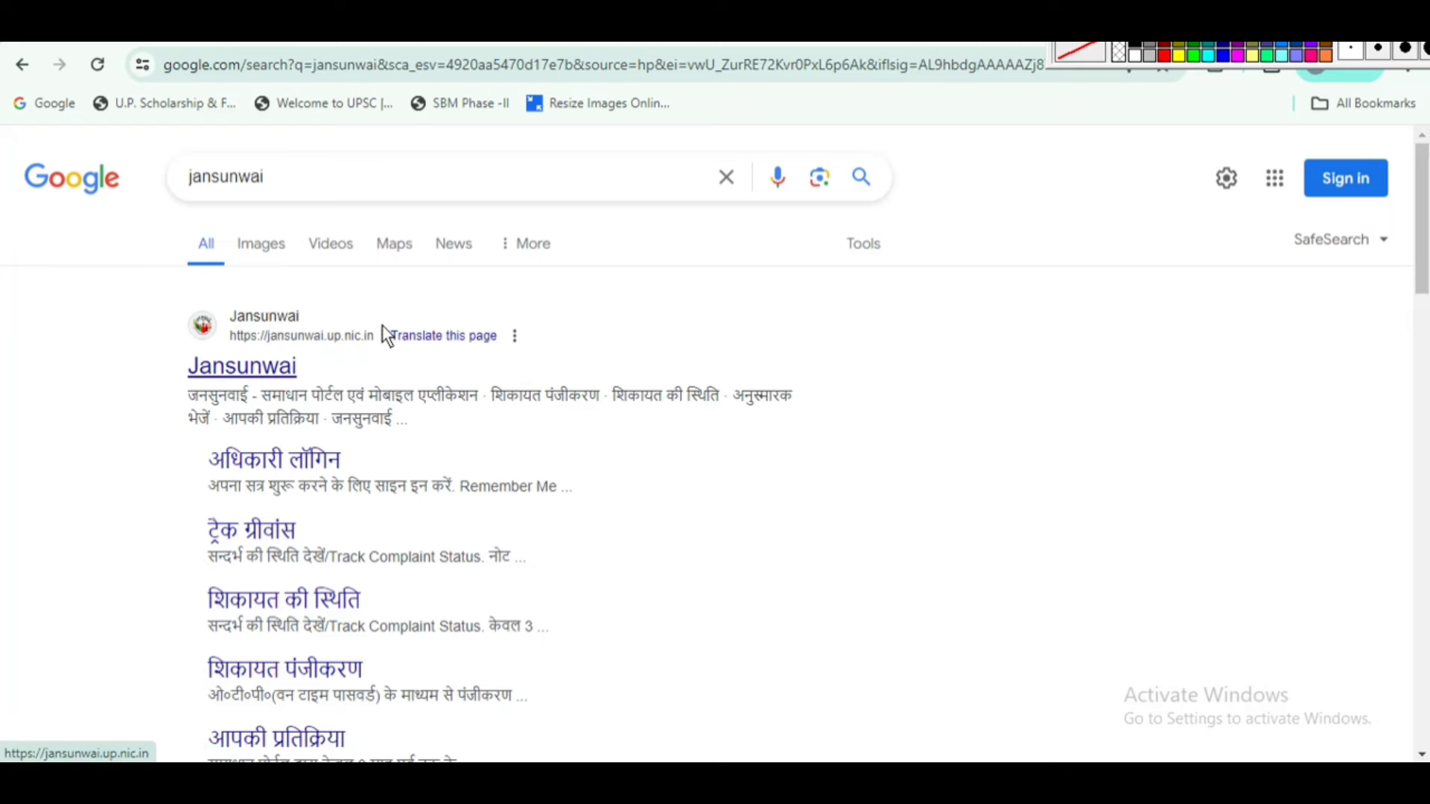
left_click(237, 364)
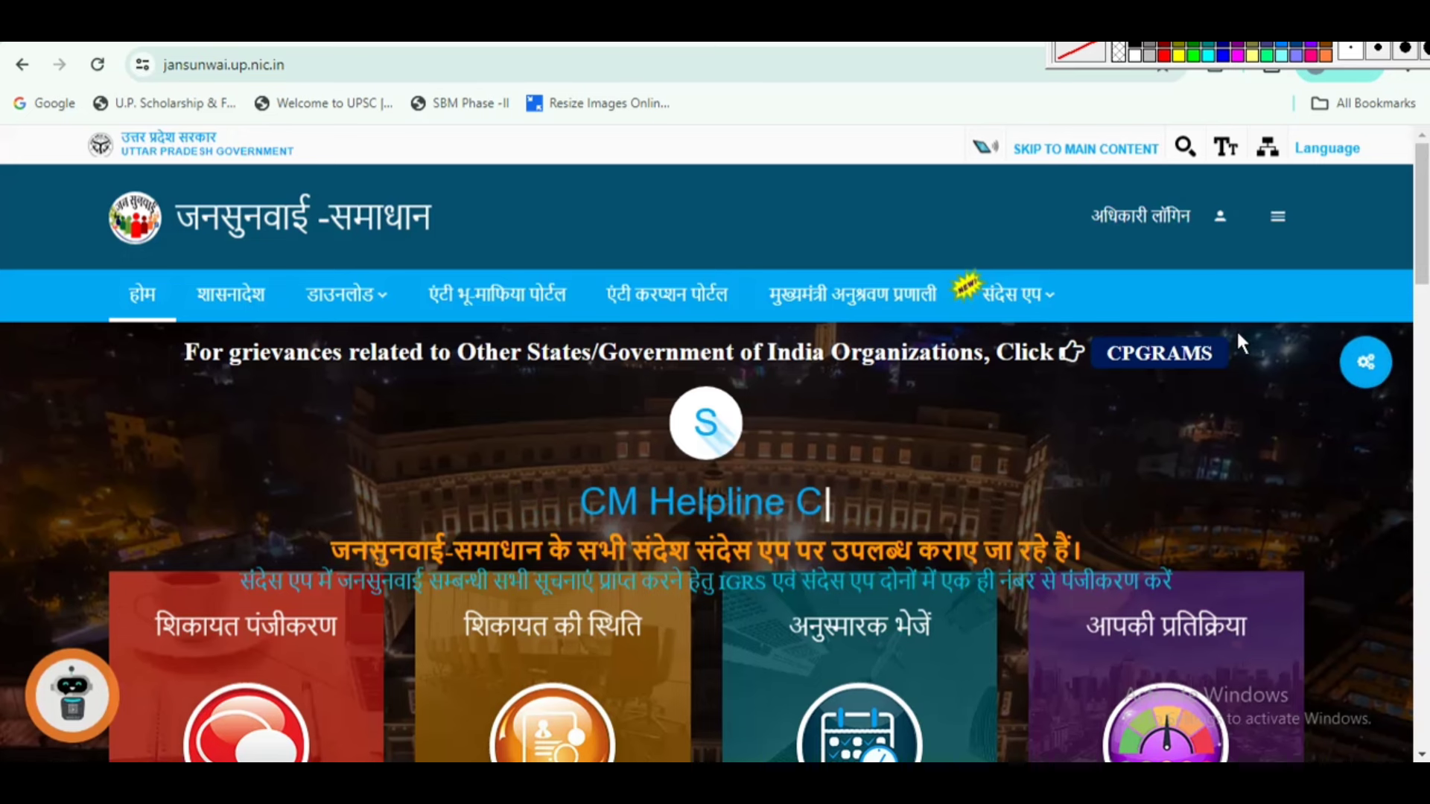
Start a new complaint through शिकायत पंजीकरण, agreeing to the website policies for online applicants and submitting them.
scroll(931, 437, "down", 5)
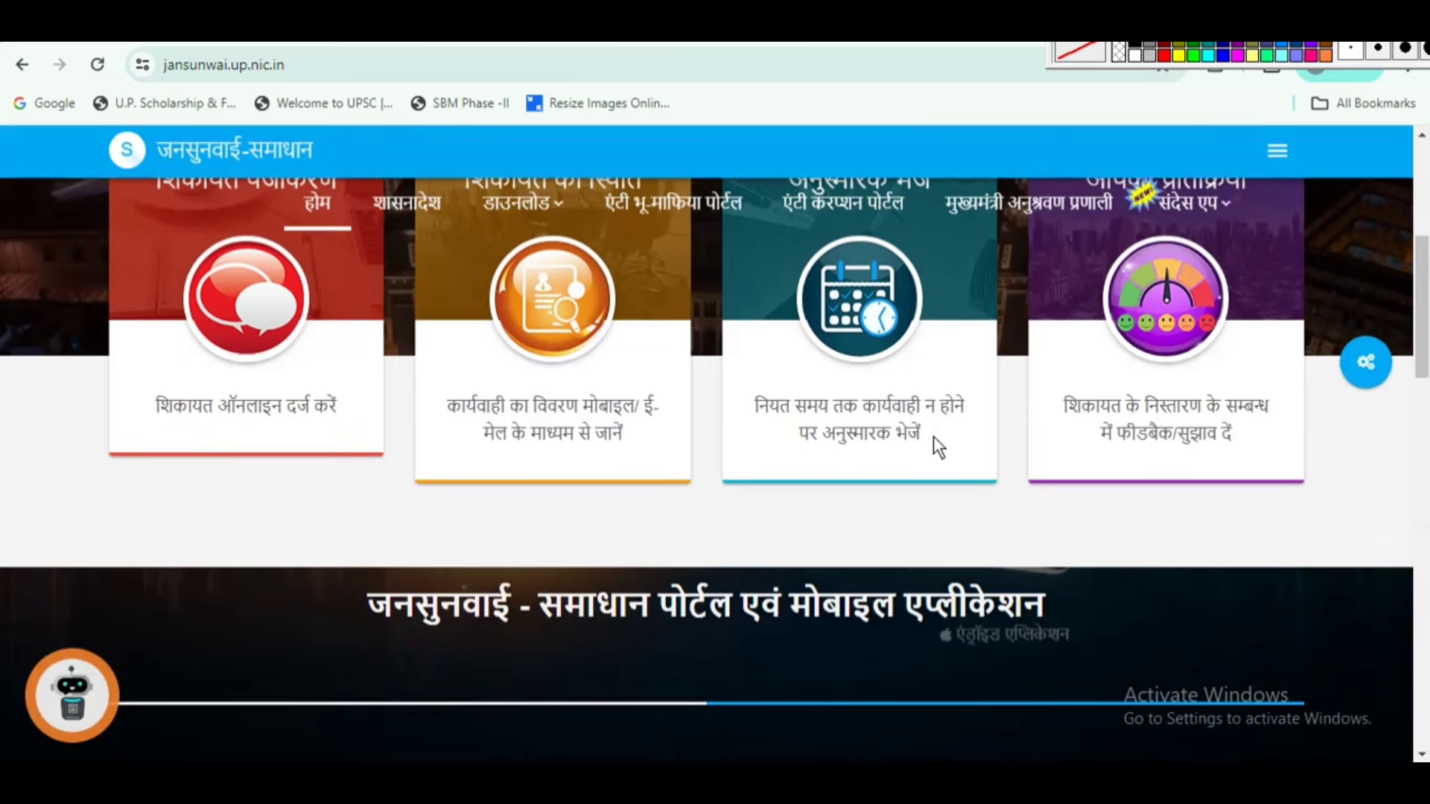
scroll(933, 436, "up", 1)
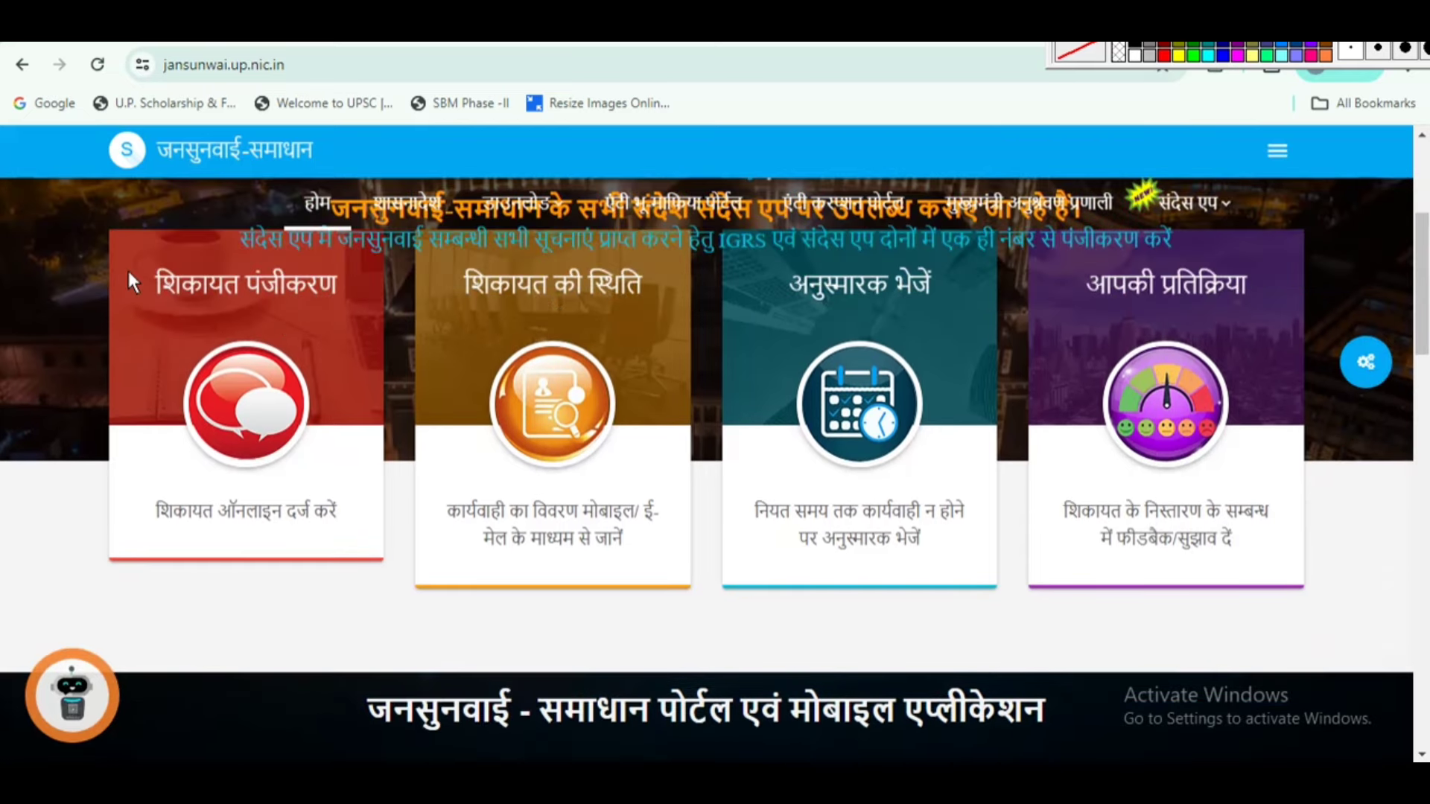
left_click(258, 401)
left_click(427, 493)
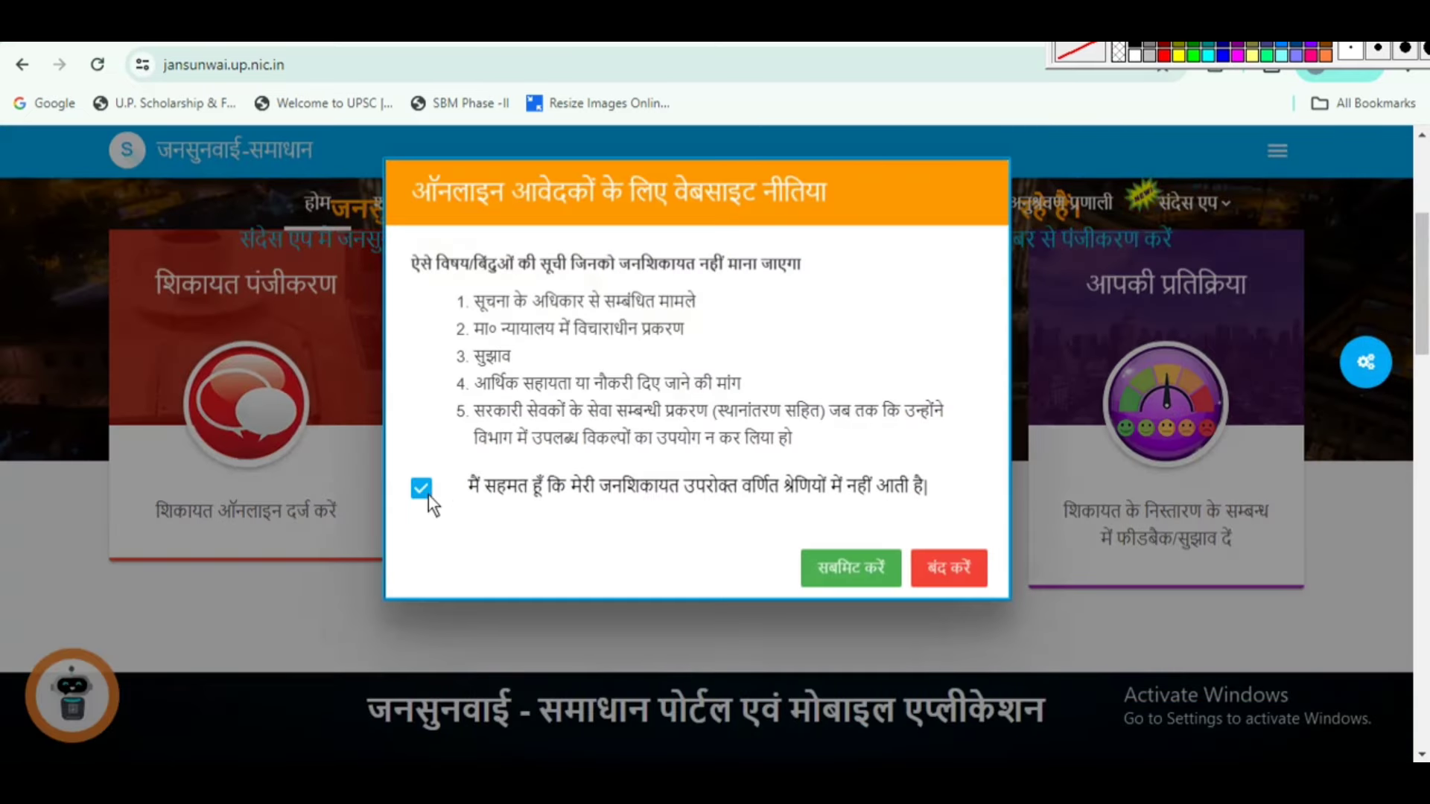
left_click(864, 572)
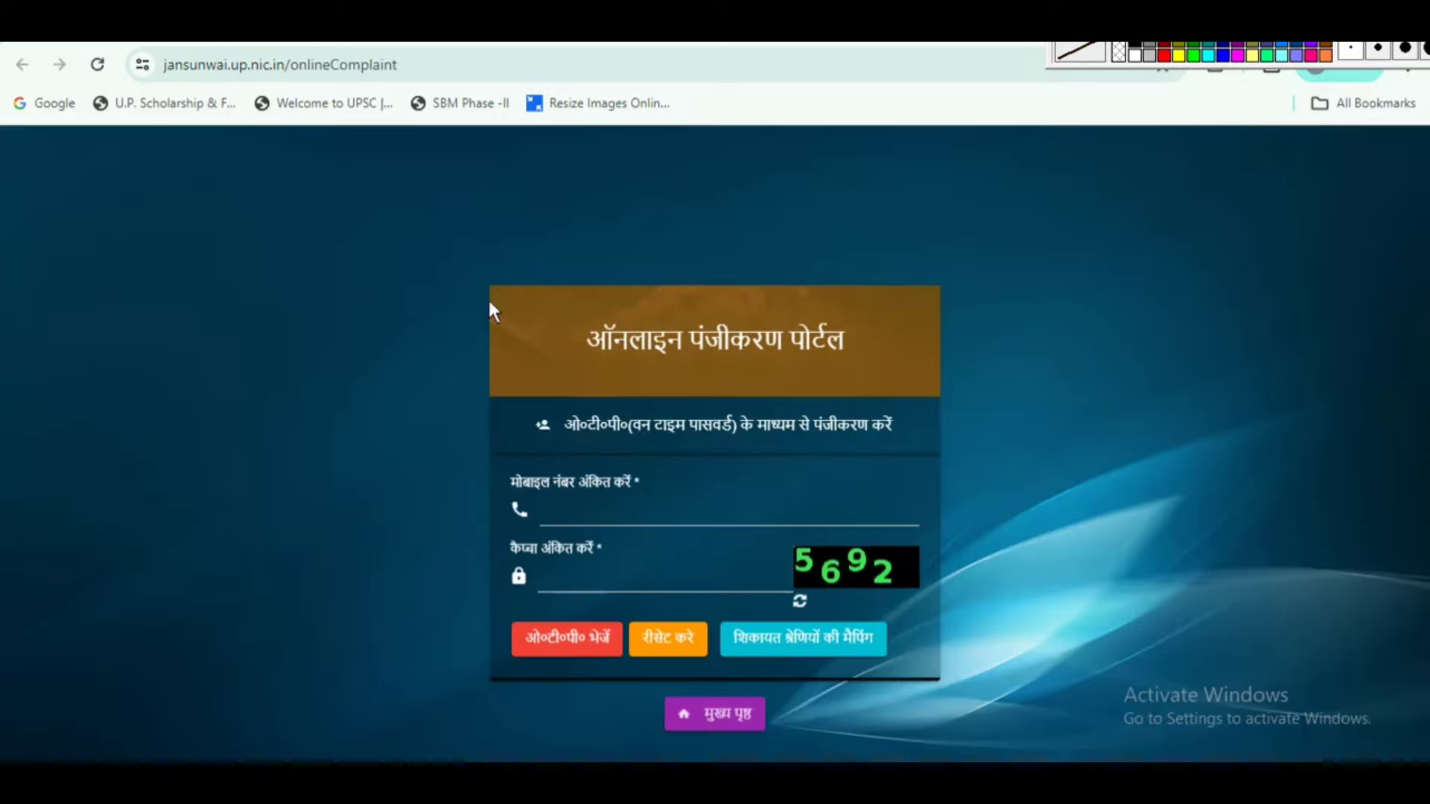
Outline the online registration form in black and its mobile number field, captcha image, captcha field and ओ०टी०पी० भेजें in red.
left_click_drag(457, 239, 1015, 704)
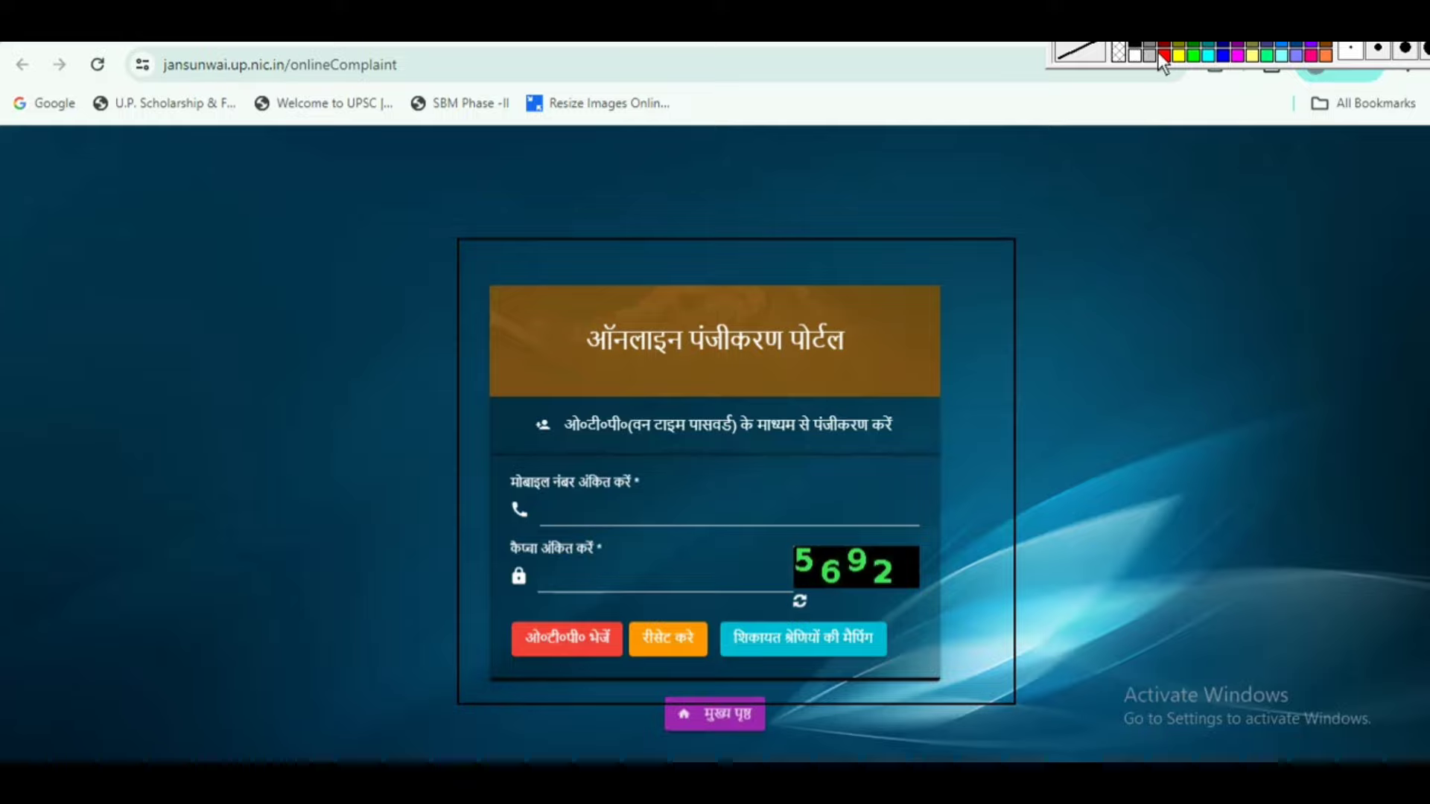
mouse_move(534, 493)
left_mouse_down()
mouse_move(726, 503)
mouse_move(848, 544)
left_mouse_up()
left_click_drag(848, 544, 922, 598)
mouse_move(537, 559)
left_mouse_down()
mouse_move(709, 566)
mouse_move(749, 594)
left_mouse_up()
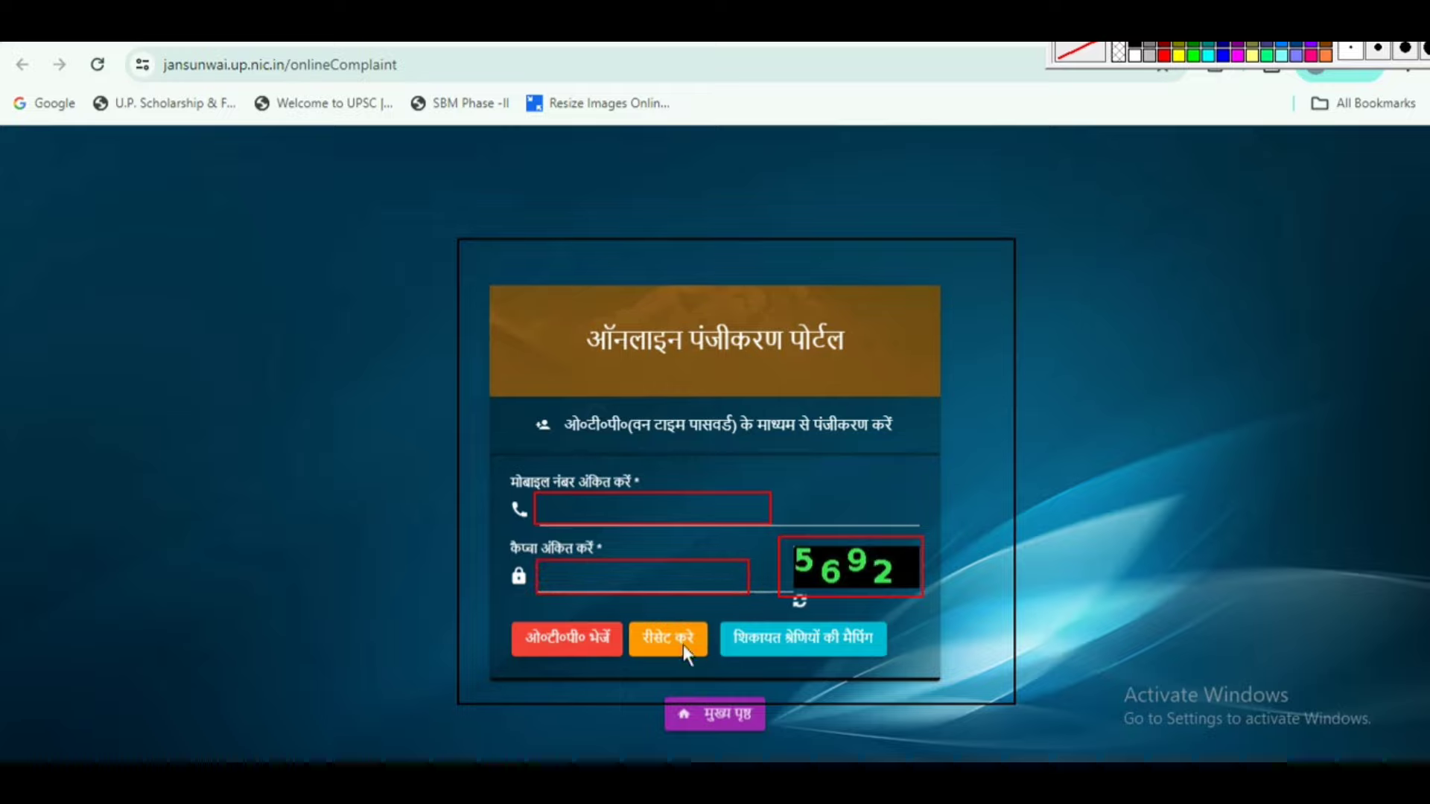
mouse_move(502, 606)
left_mouse_down()
mouse_move(628, 641)
mouse_move(628, 662)
left_mouse_up()
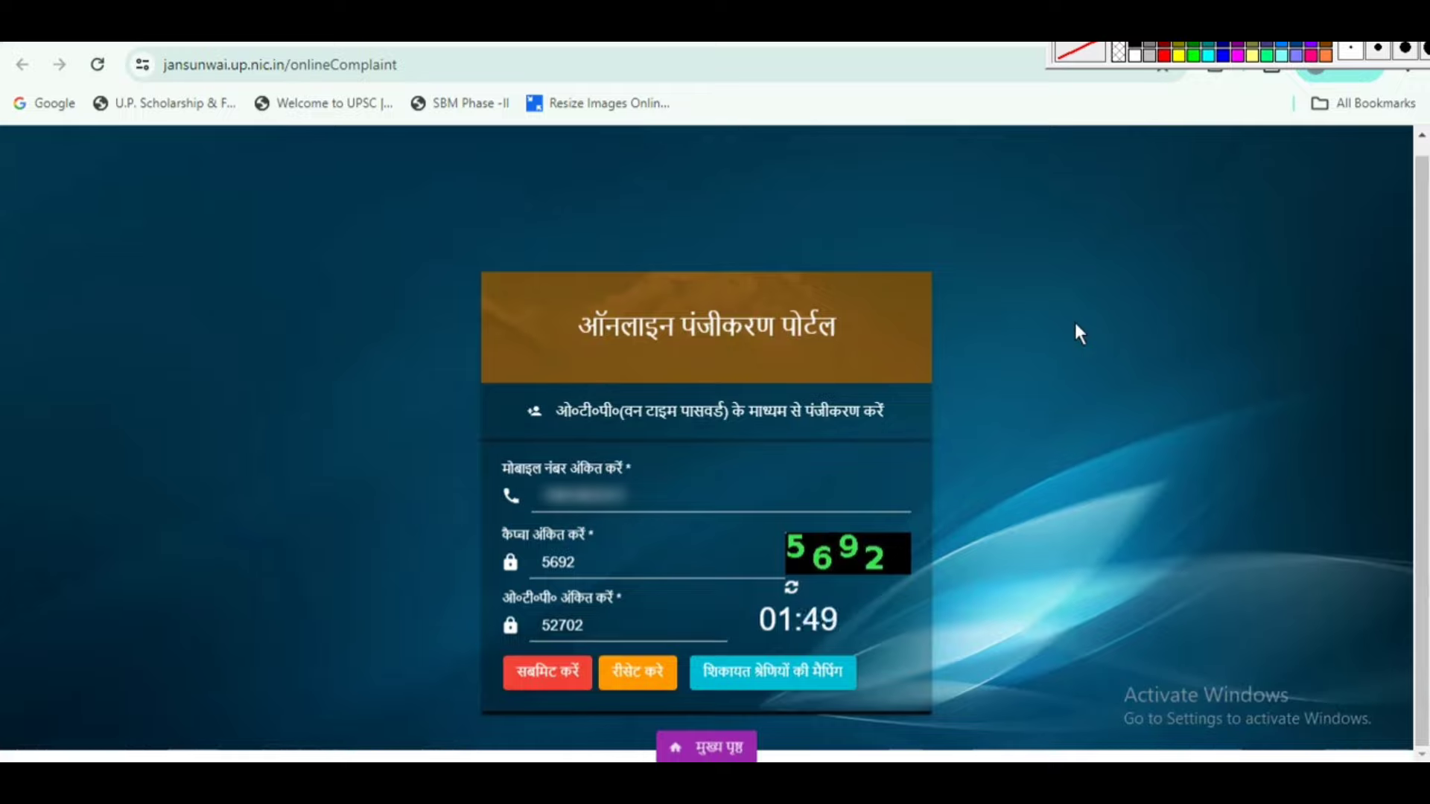
Outline the OTP field and सबमिट करें in red, and submit the registration form.
mouse_move(524, 605)
left_mouse_down()
mouse_move(569, 601)
mouse_move(610, 639)
left_mouse_up()
left_click_drag(488, 647, 488, 691)
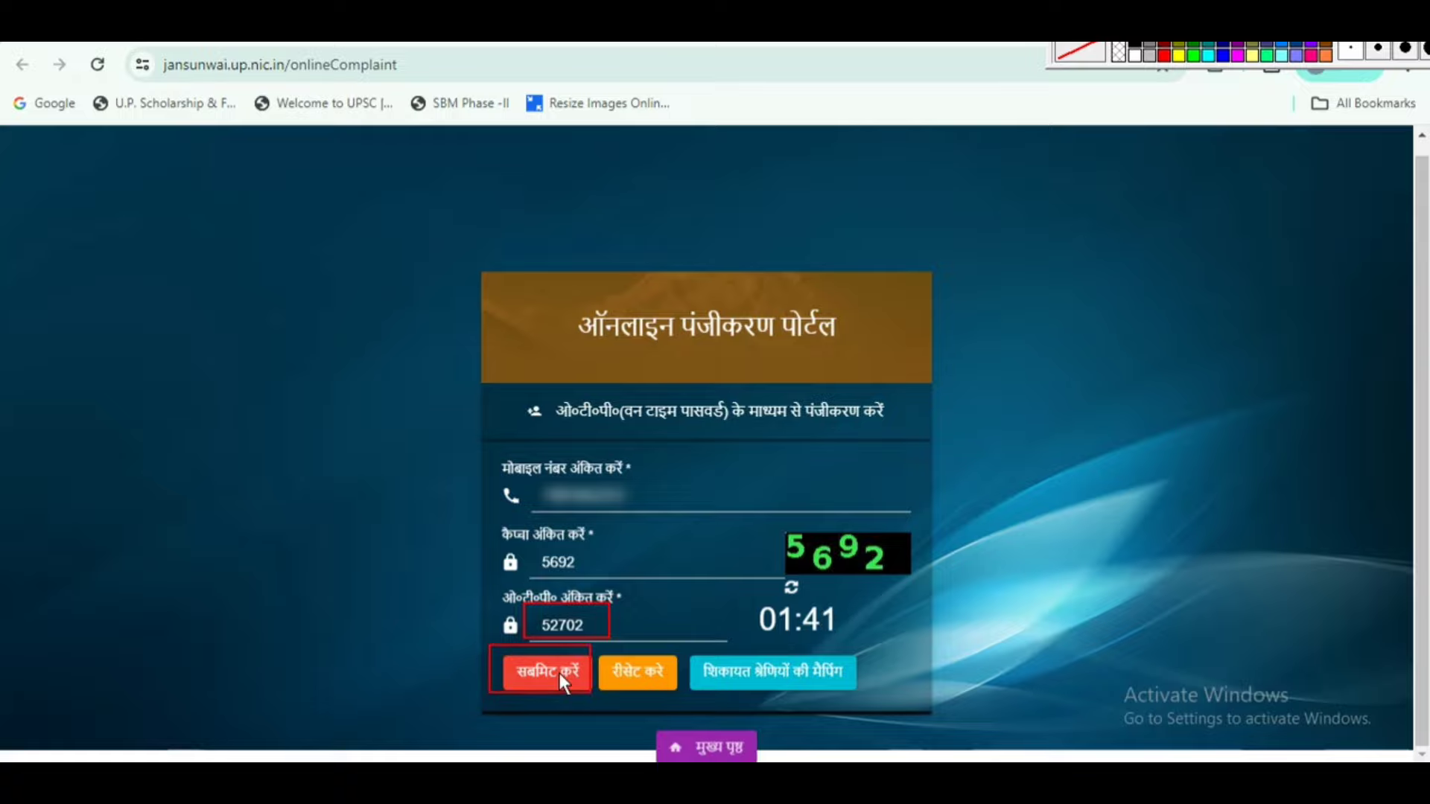
left_click(558, 673)
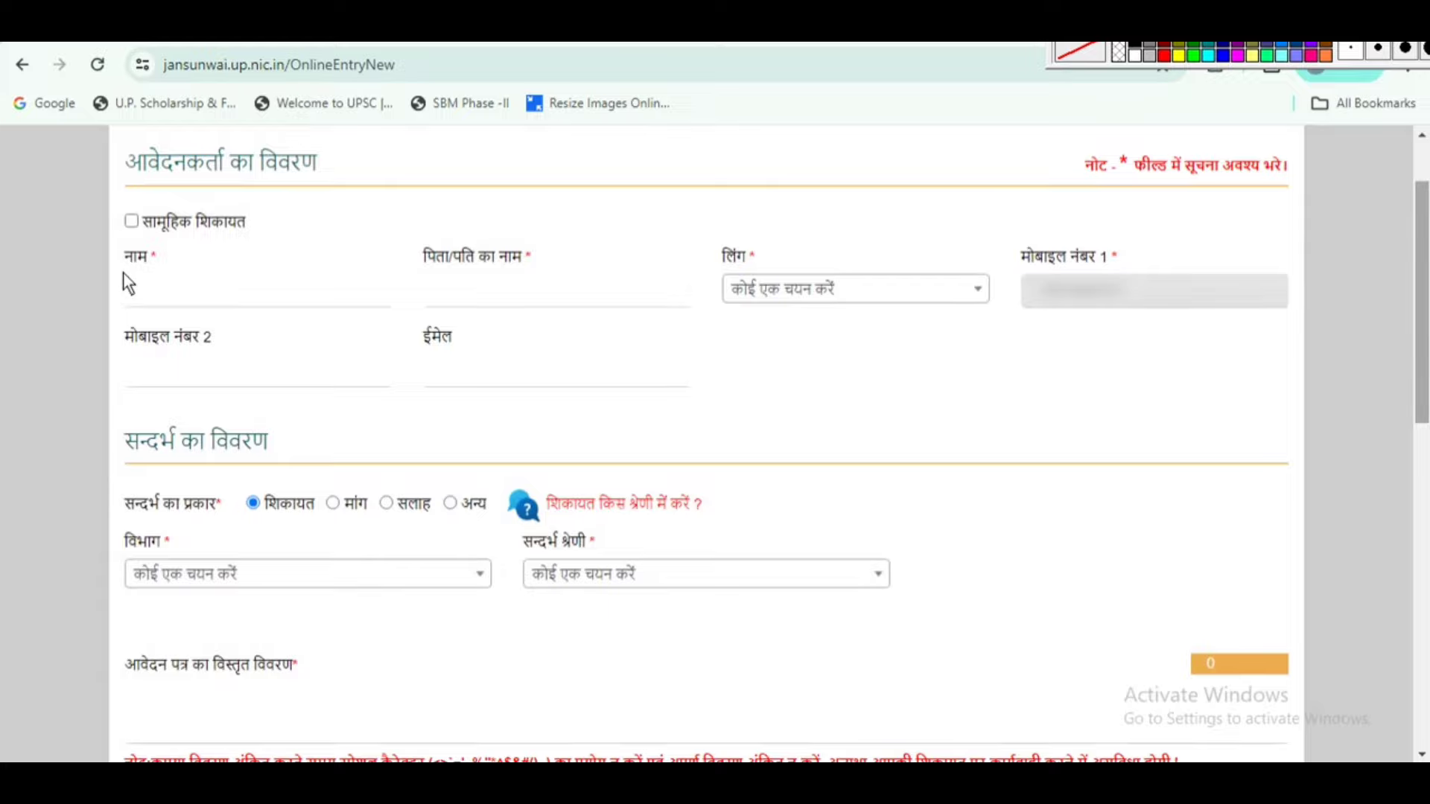
Outline the applicant's name, father's/husband's name and second mobile number fields in red, and set the gender to पुरुष.
left_click_drag(123, 271, 386, 310)
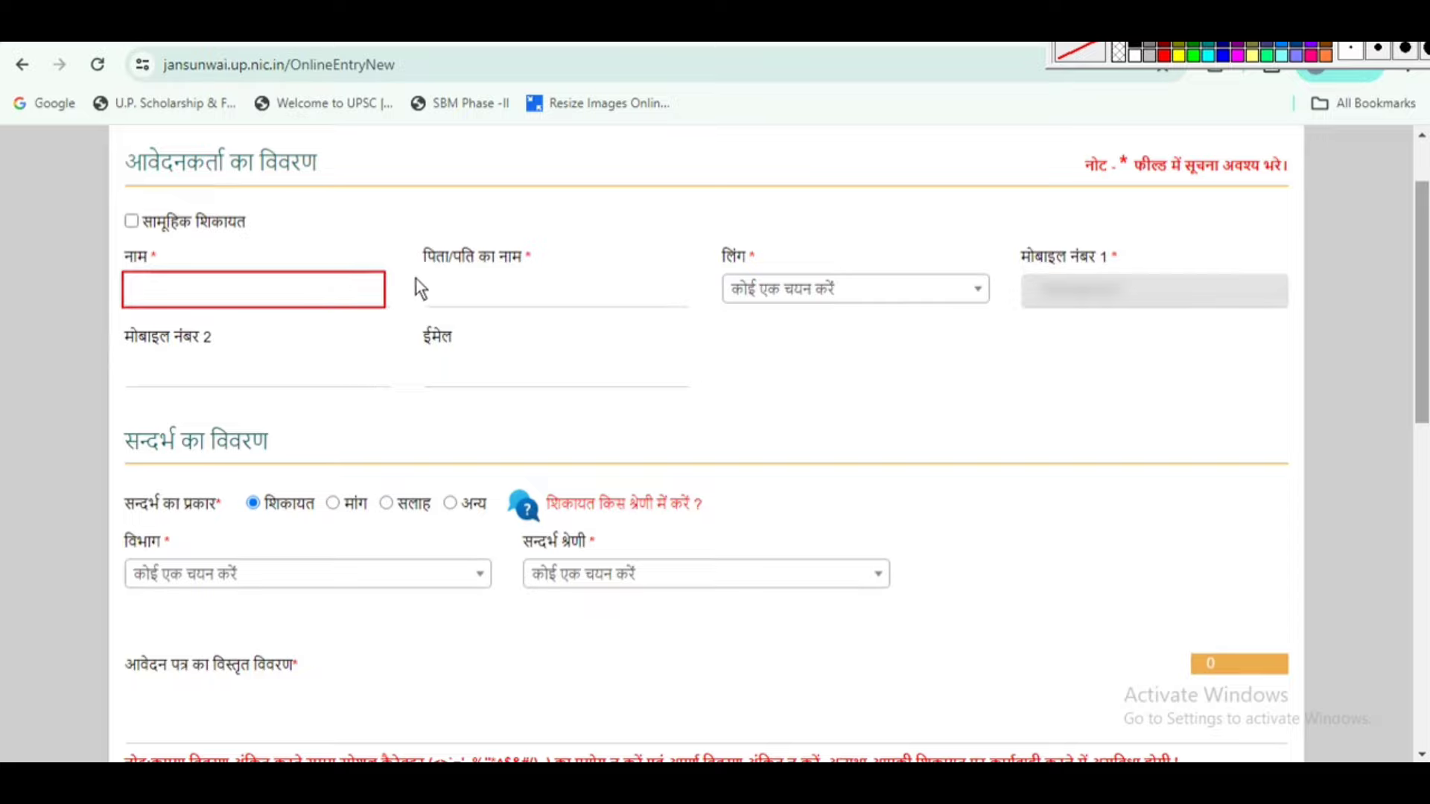
mouse_move(416, 277)
left_mouse_down()
mouse_move(683, 320)
mouse_move(689, 306)
left_mouse_up()
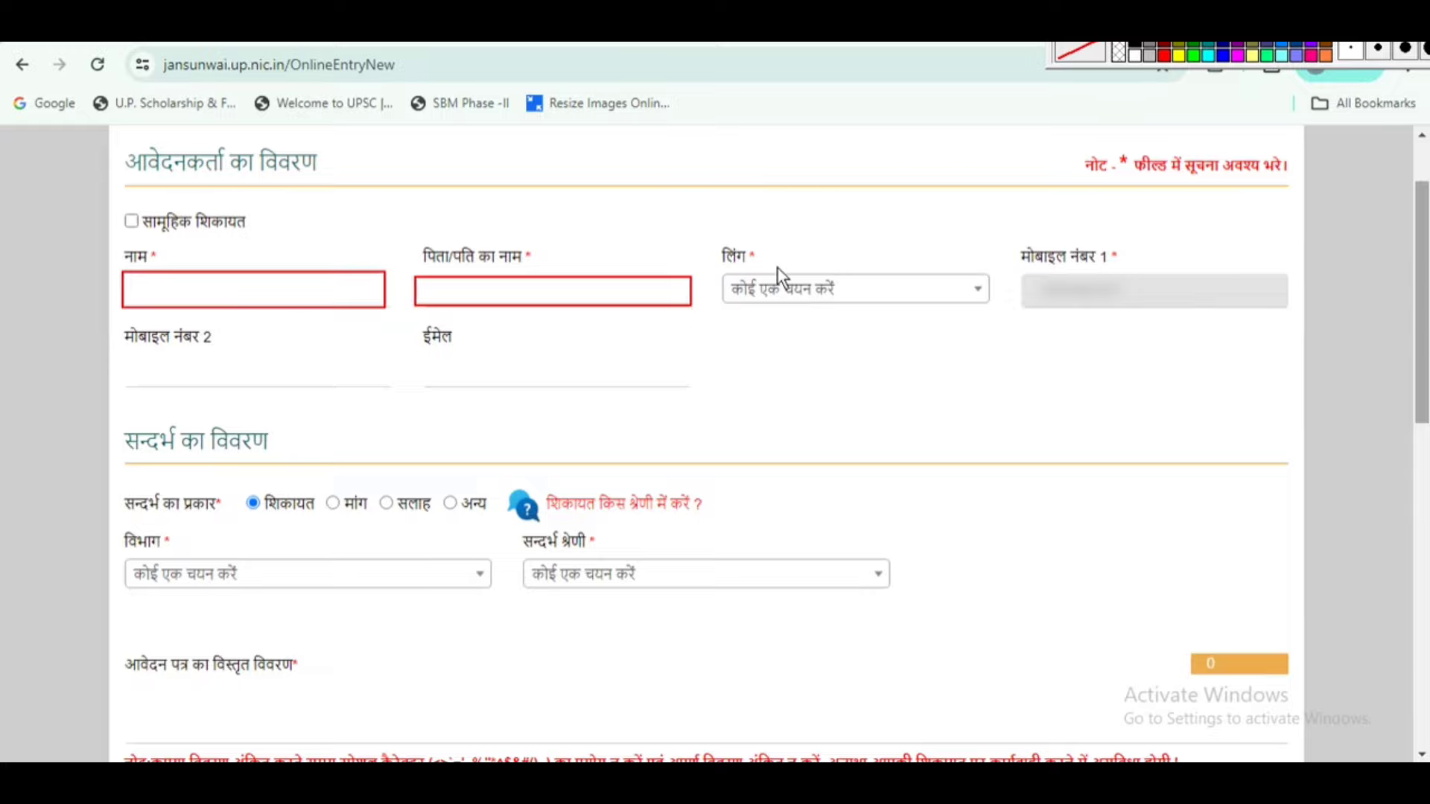
left_click(774, 288)
left_click(747, 390)
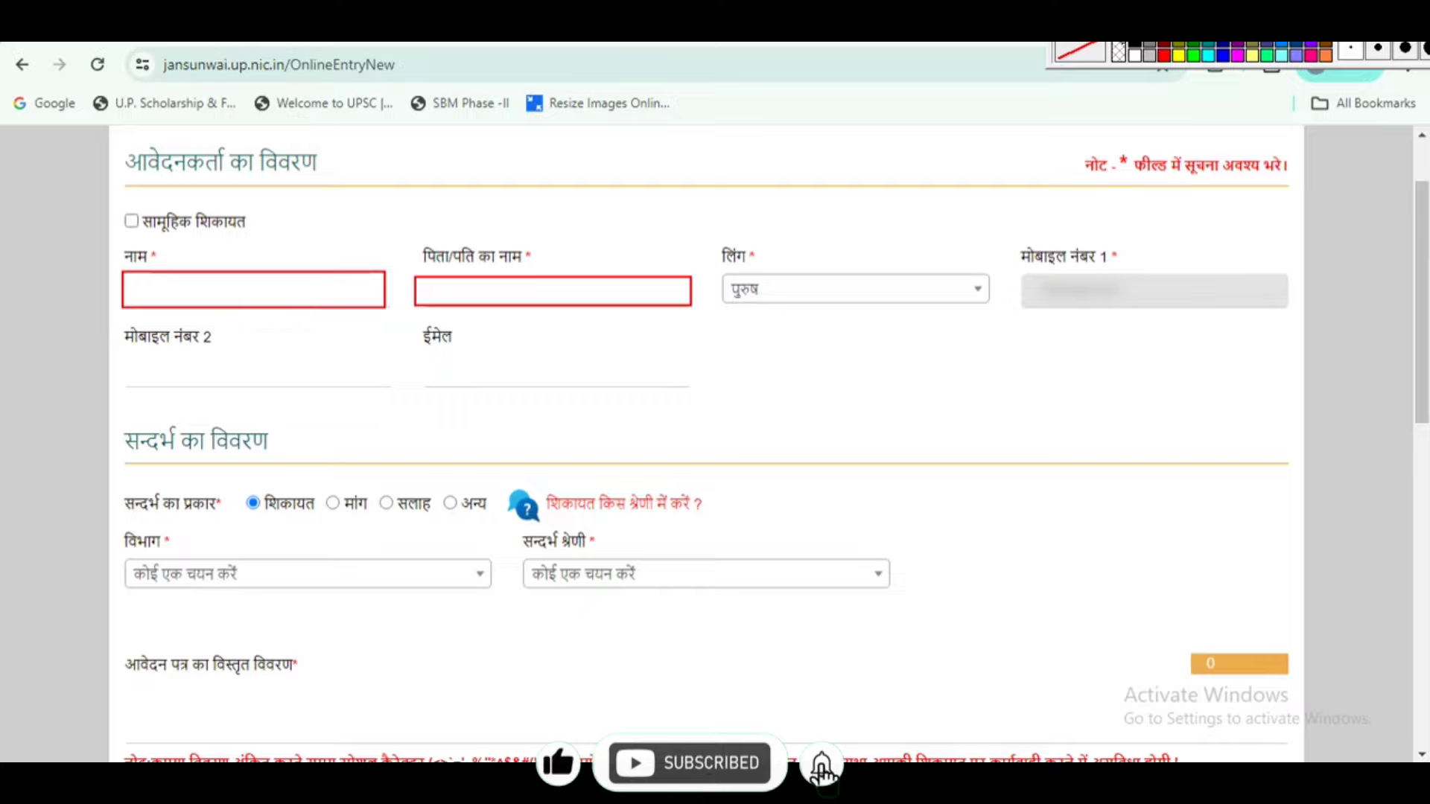
mouse_move(118, 351)
left_mouse_down()
mouse_move(247, 356)
mouse_move(363, 387)
left_mouse_up()
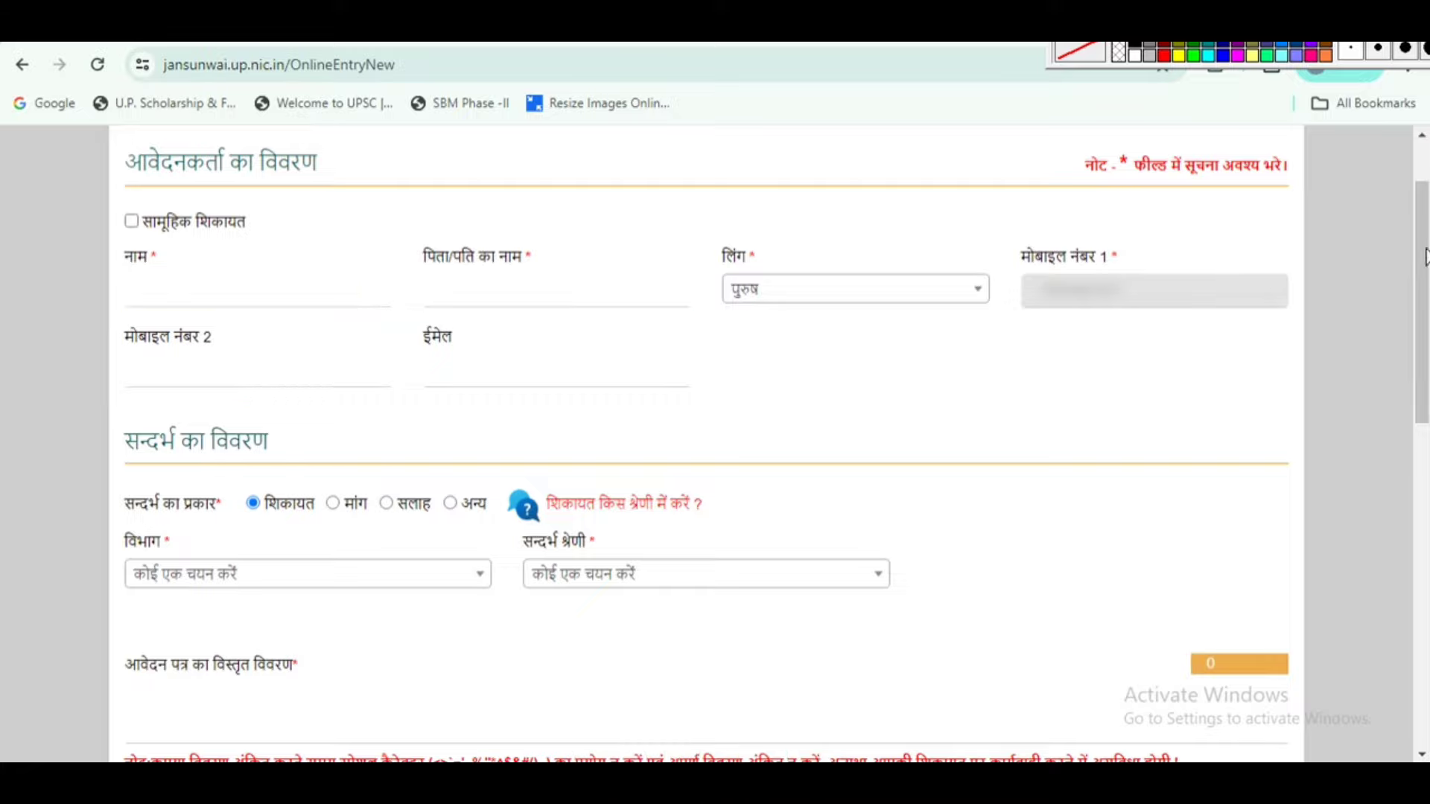
Outline the सन्दर्भ का प्रकार options from शिकायत to अन्य in red and clear the marking.
scroll(1424, 257, "down", 3)
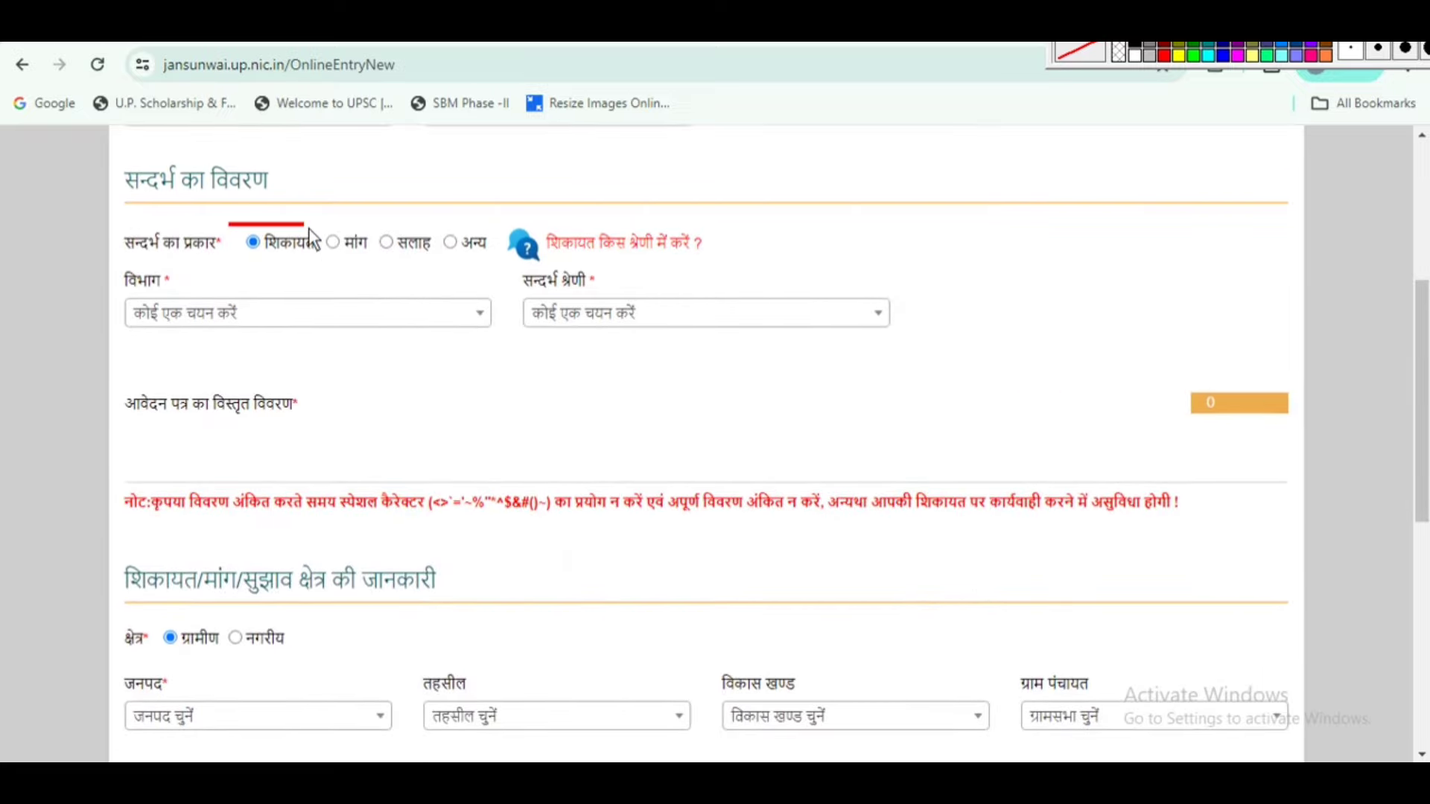
mouse_move(308, 228)
left_mouse_down()
mouse_move(410, 275)
mouse_move(500, 265)
left_mouse_up()
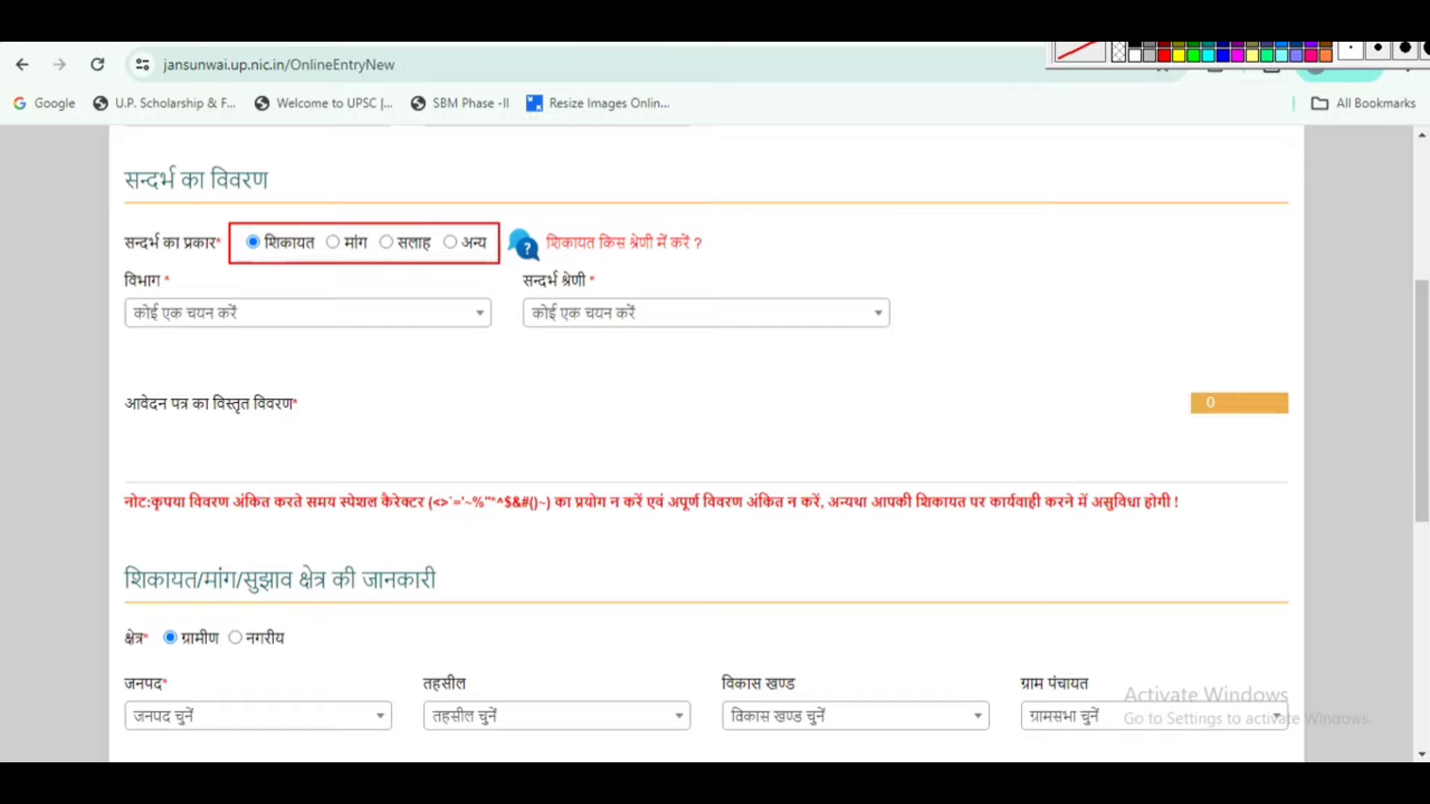
key("ctrl+z")
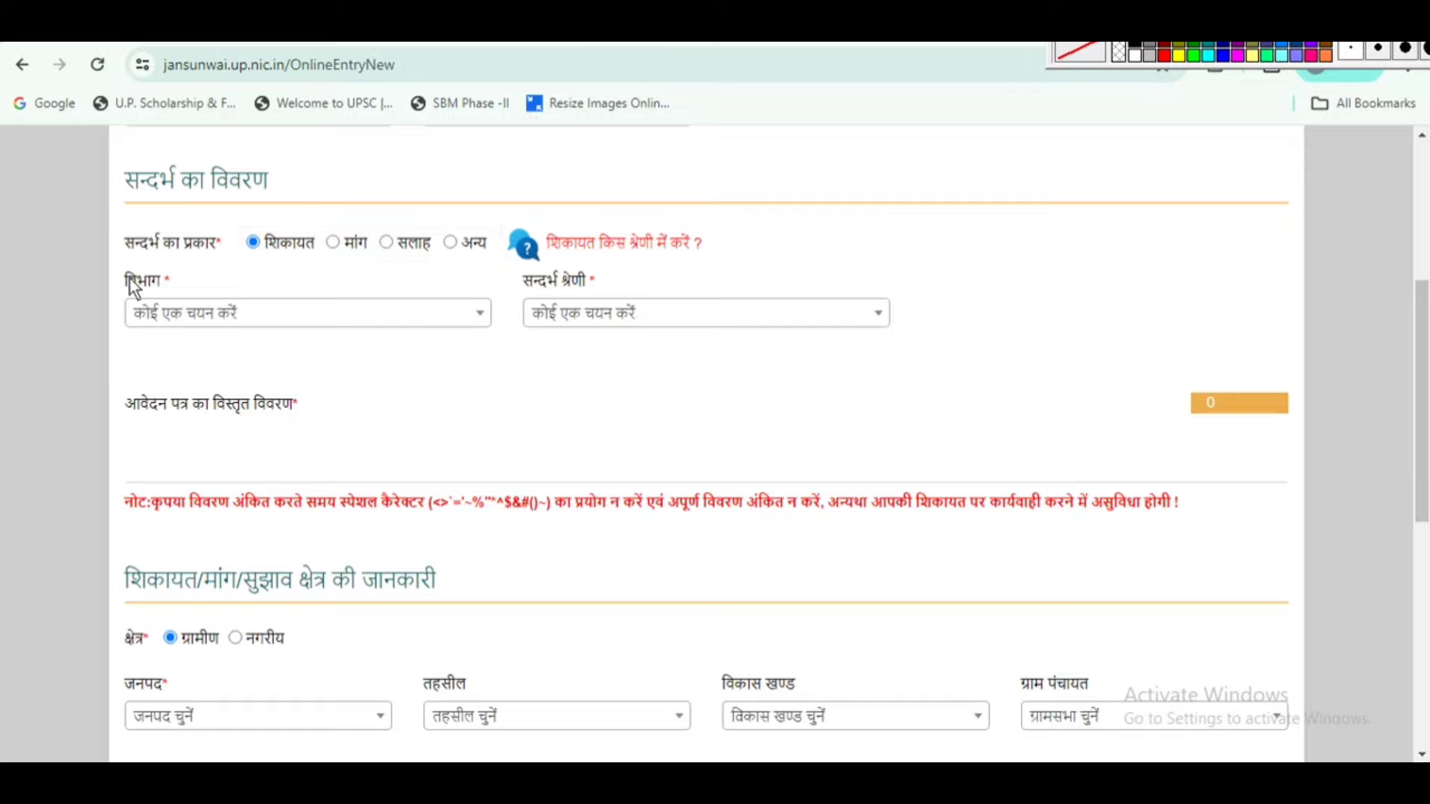
Set the department to कृषि विभाग and the reference category to प्रधानमंत्री किसान सम्मान निधि योजना से सम्बंधित शिकायत.
left_click(224, 313)
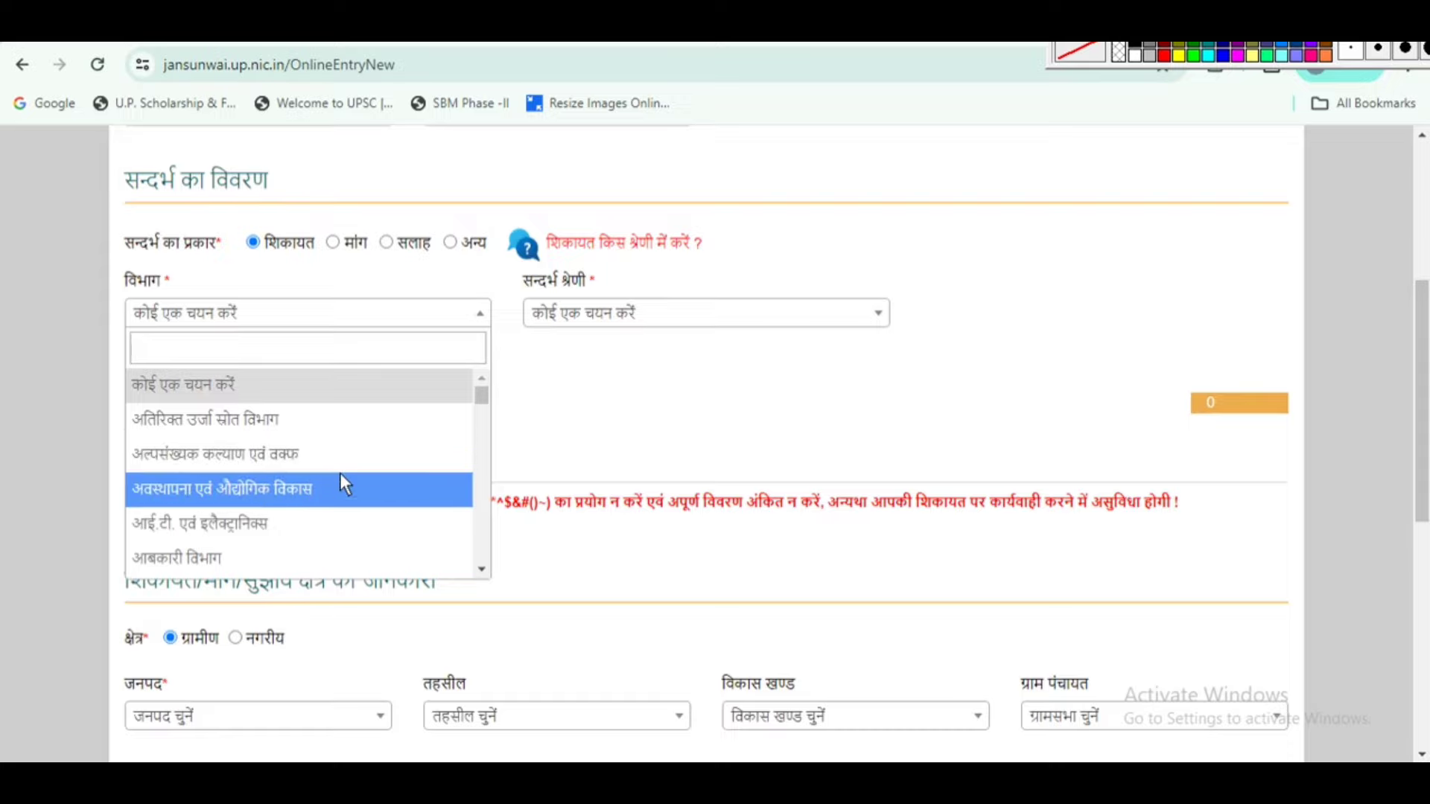
scroll(340, 476, "down", 3)
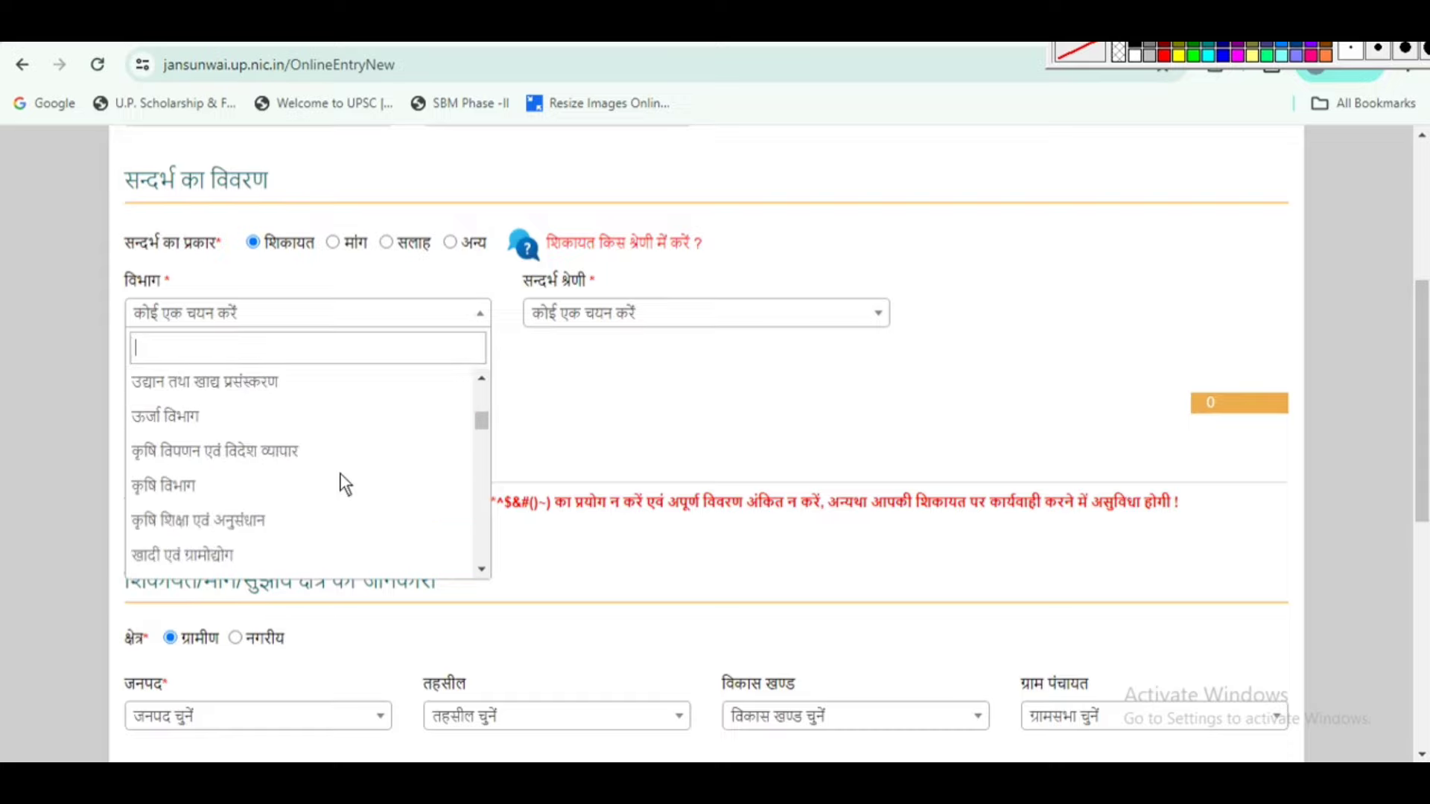
left_click(227, 470)
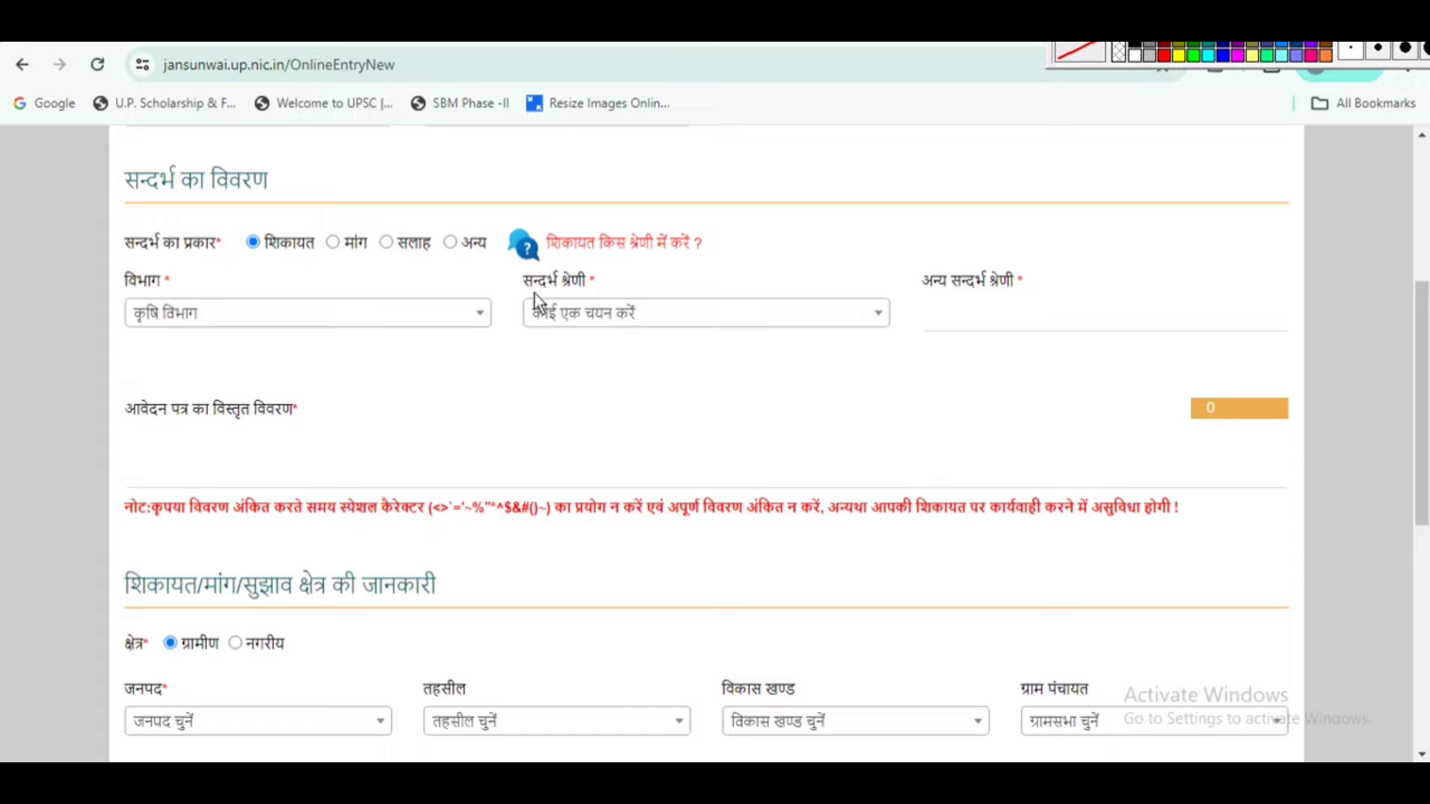
left_click(601, 311)
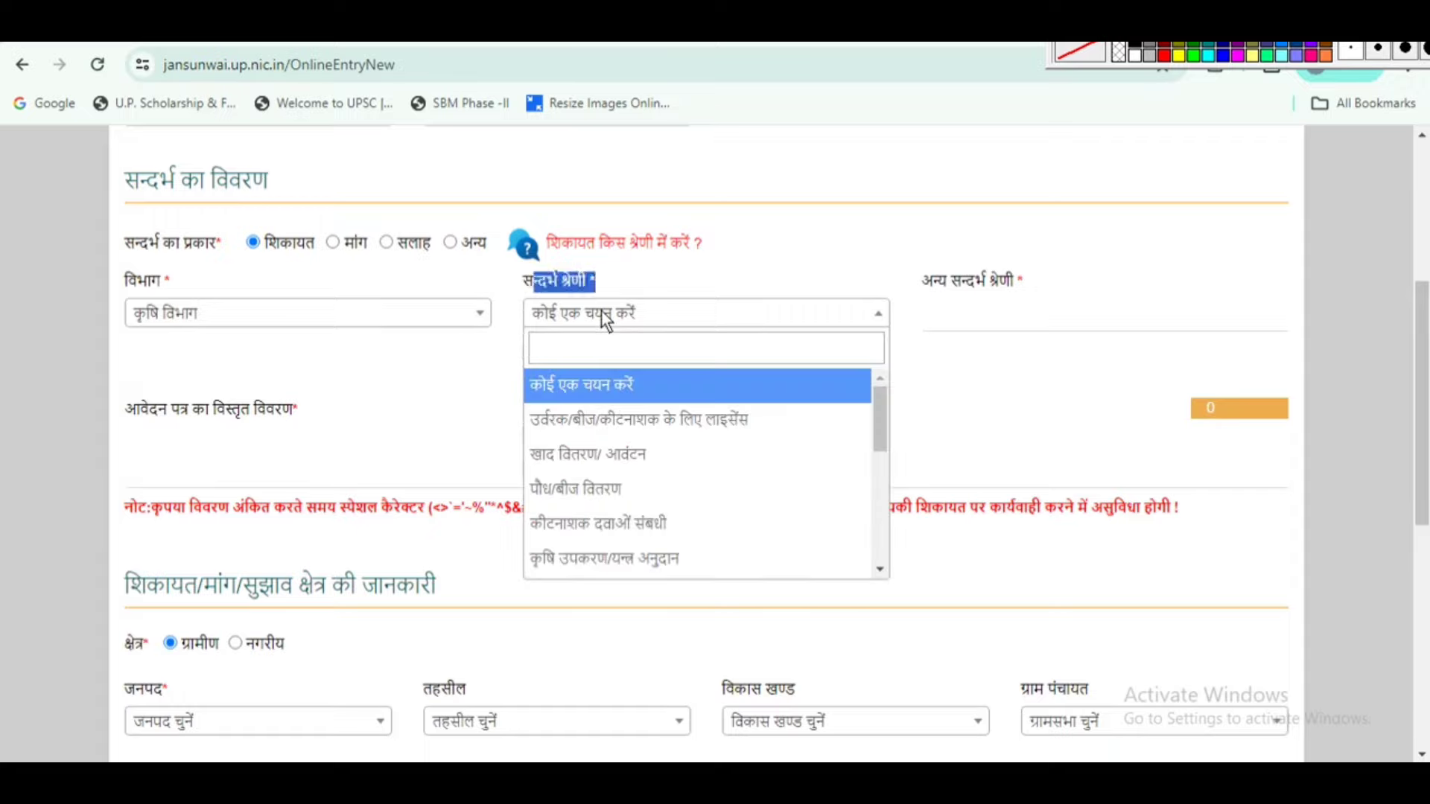
scroll(718, 453, "down", 5)
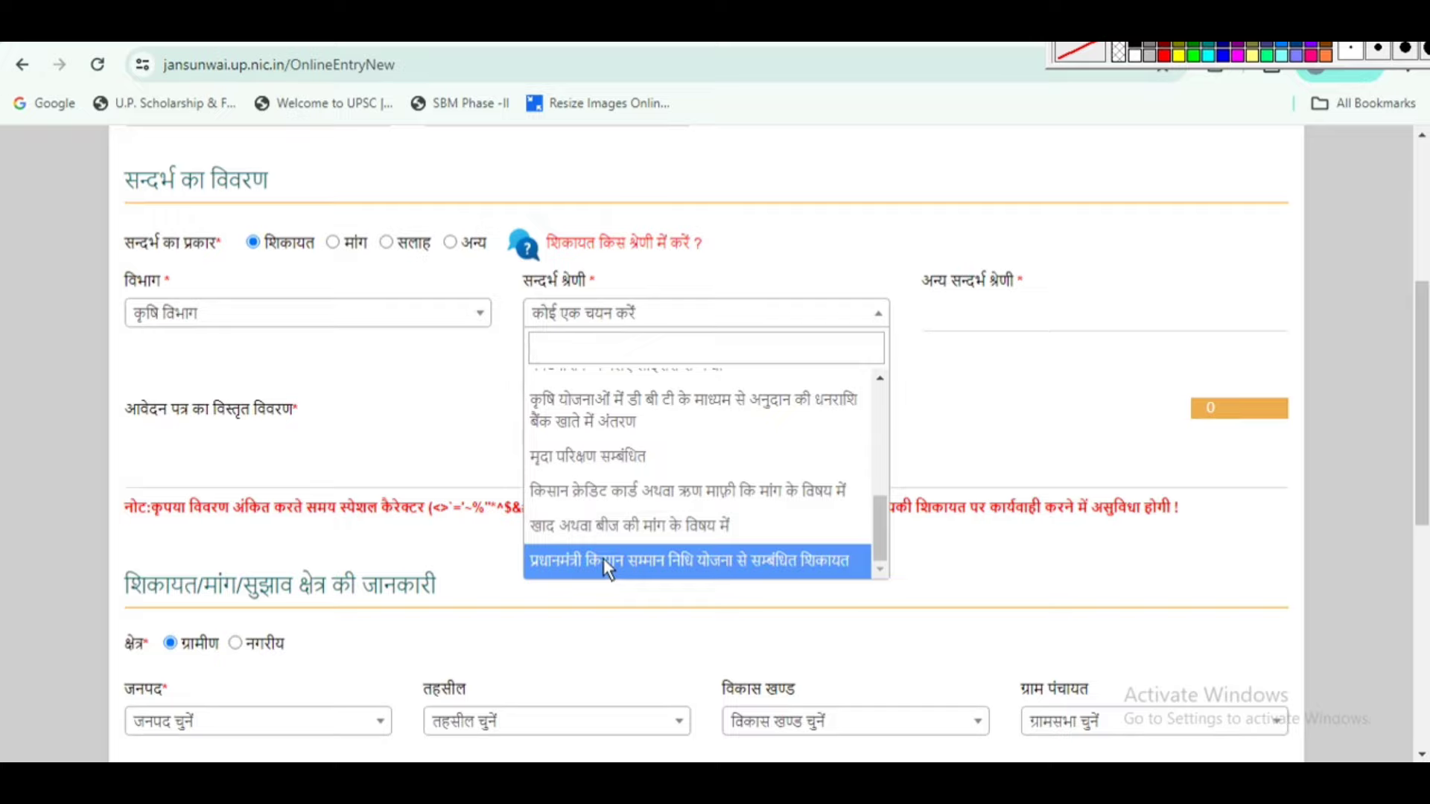
left_click(681, 561)
Outline the आवेदन पत्र का विस्तृत विवरण label in red and clear the marking.
scroll(1284, 467, "down", 3)
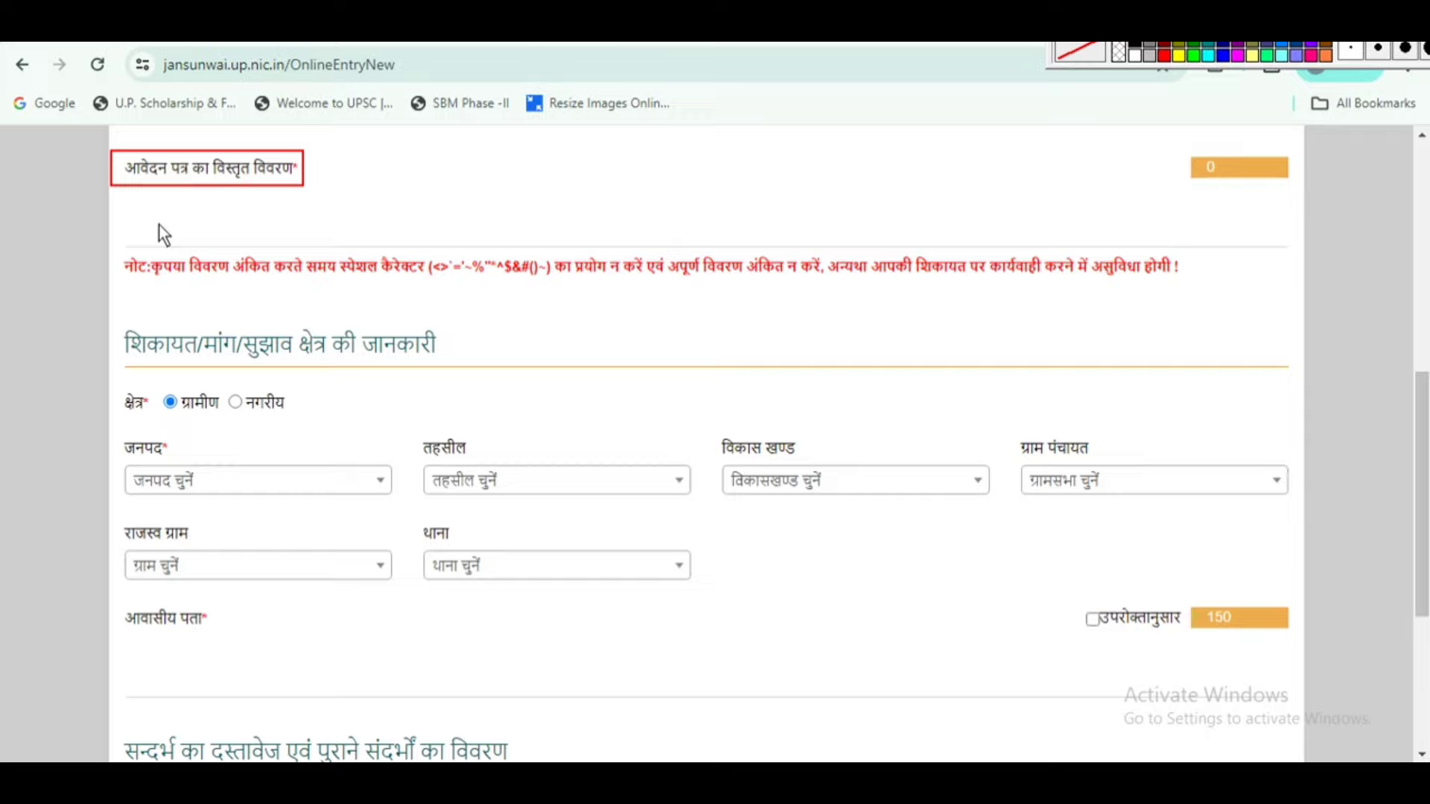
scroll(235, 238, "down", 3)
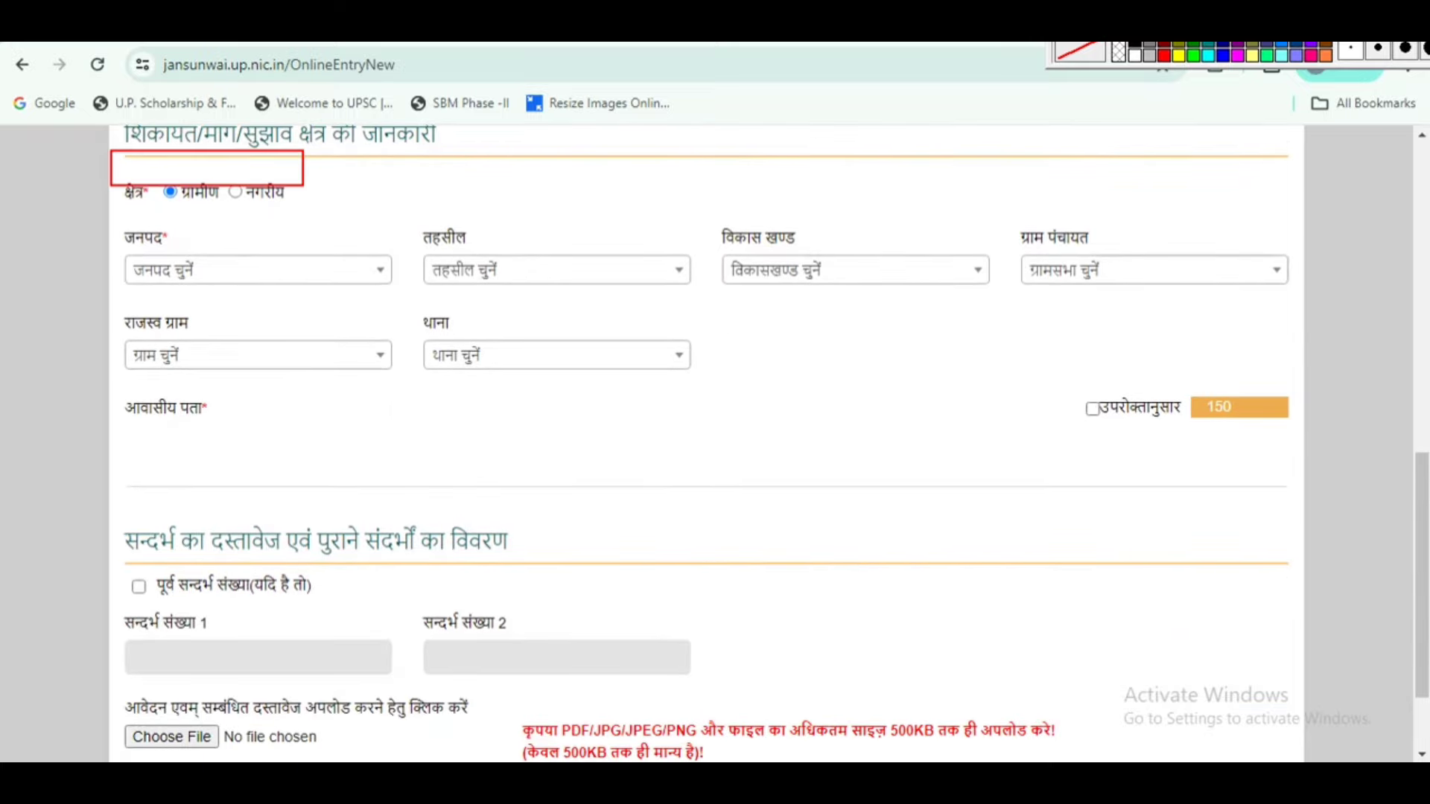
left_click(1223, 42)
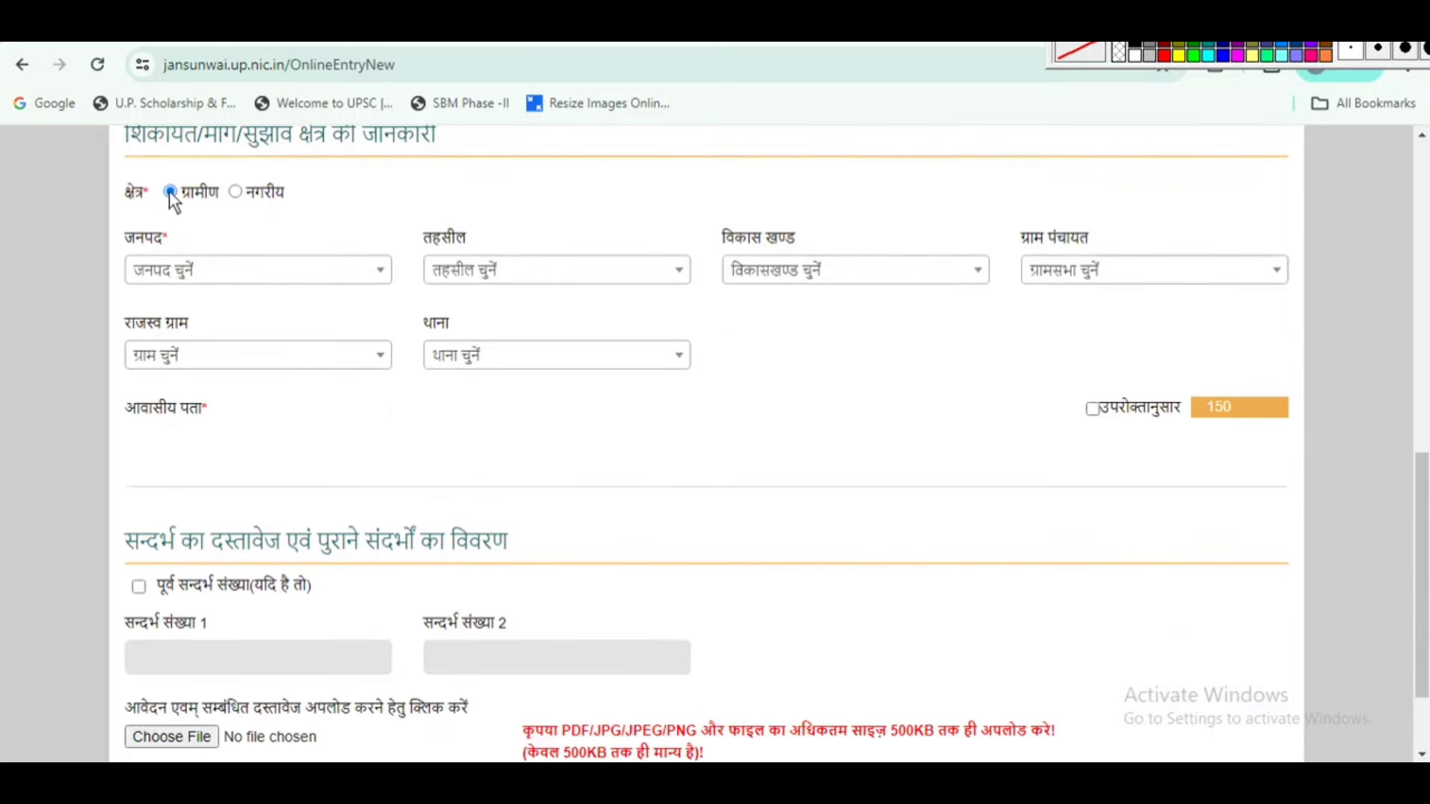
Outline the ग्रामीण and नगरीय area options in red and clear the markings.
left_click_drag(158, 178, 227, 204)
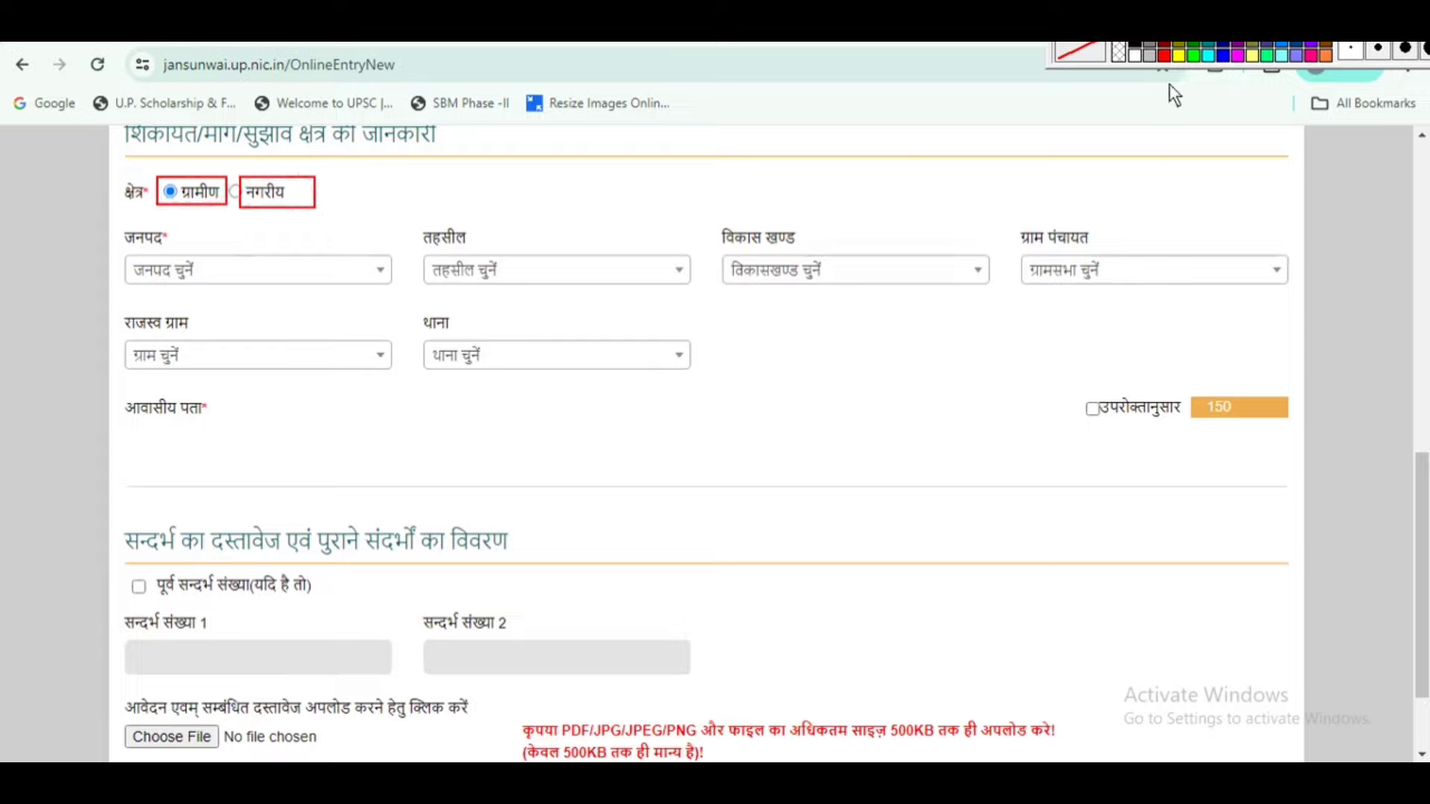
left_click(1342, 34)
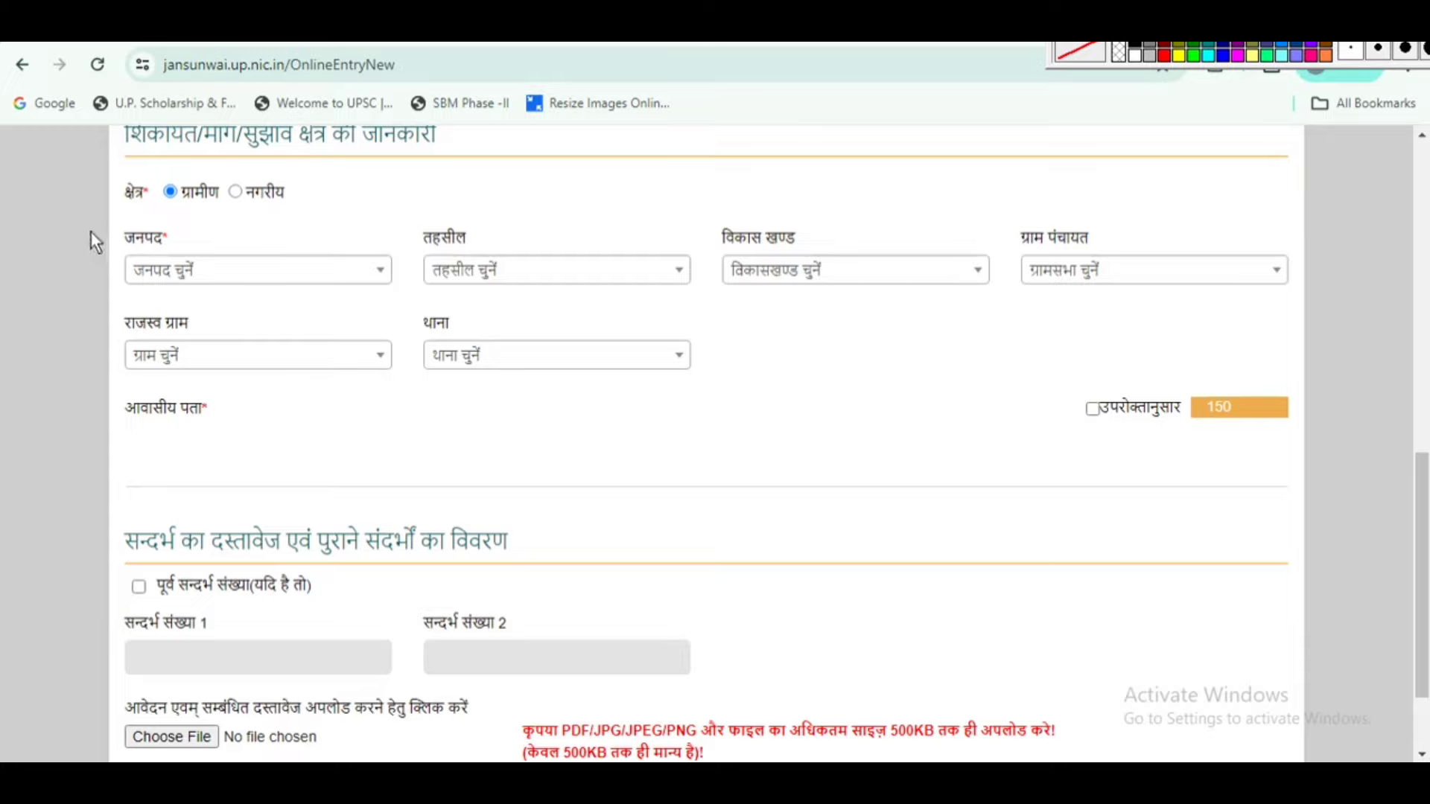
Outline the district, tehsil, development block, gram panchayat, revenue village and police station fields in red, and clear the markings.
mouse_move(121, 252)
left_mouse_down()
mouse_move(391, 294)
mouse_move(534, 278)
mouse_move(988, 288)
left_mouse_up()
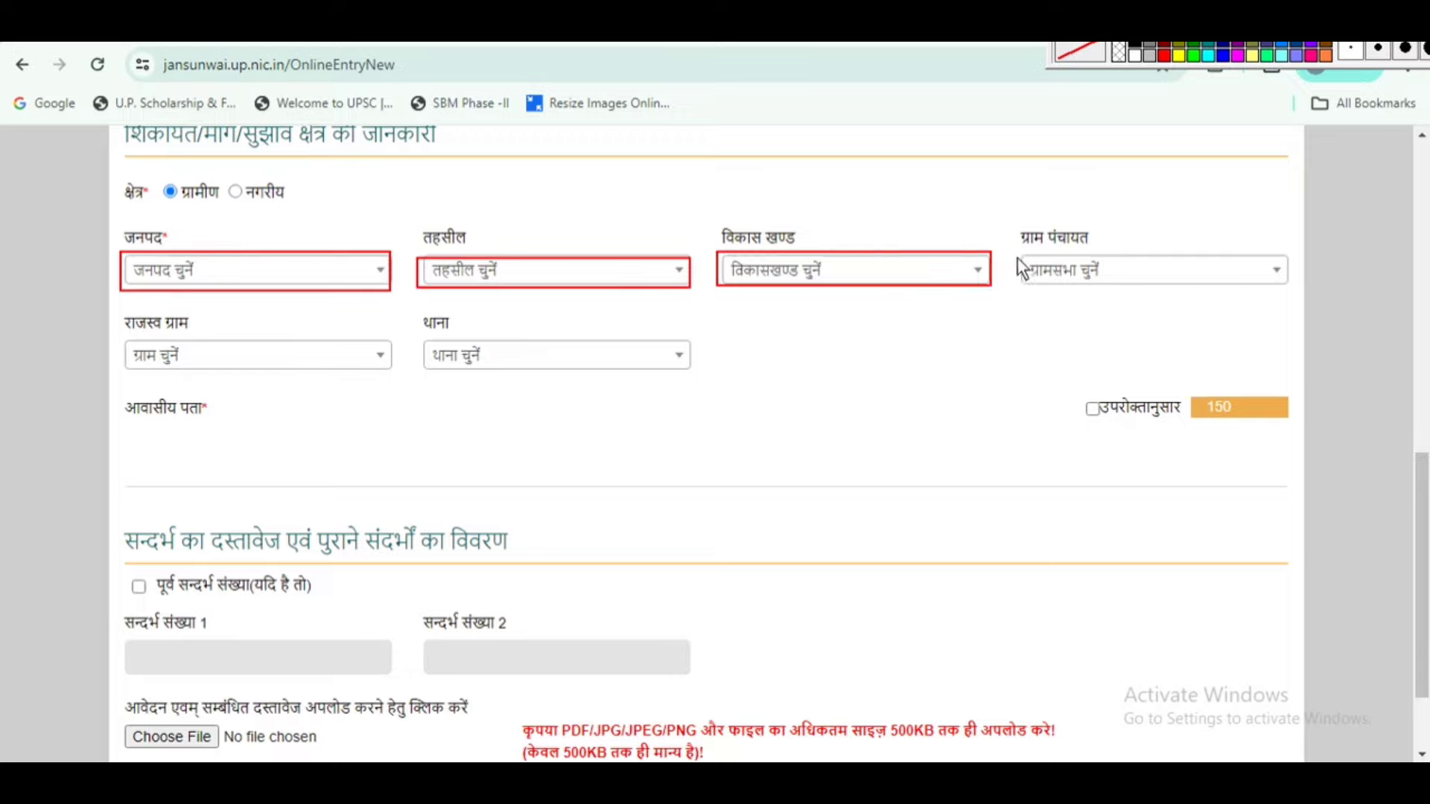
mouse_move(1093, 275)
left_mouse_down()
mouse_move(1224, 311)
mouse_move(1294, 288)
left_mouse_up()
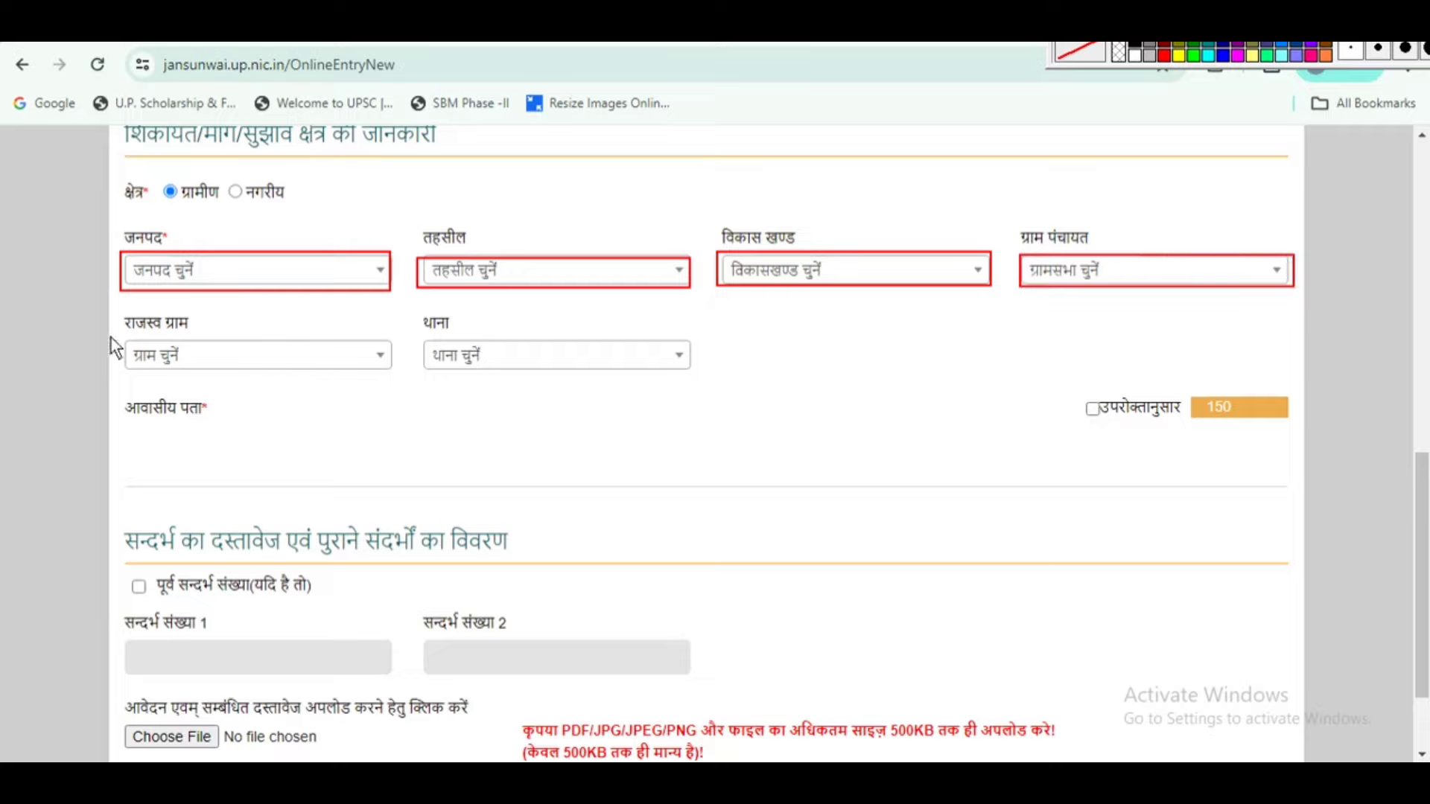
mouse_move(115, 339)
left_mouse_down()
mouse_move(288, 365)
mouse_move(697, 370)
left_mouse_up()
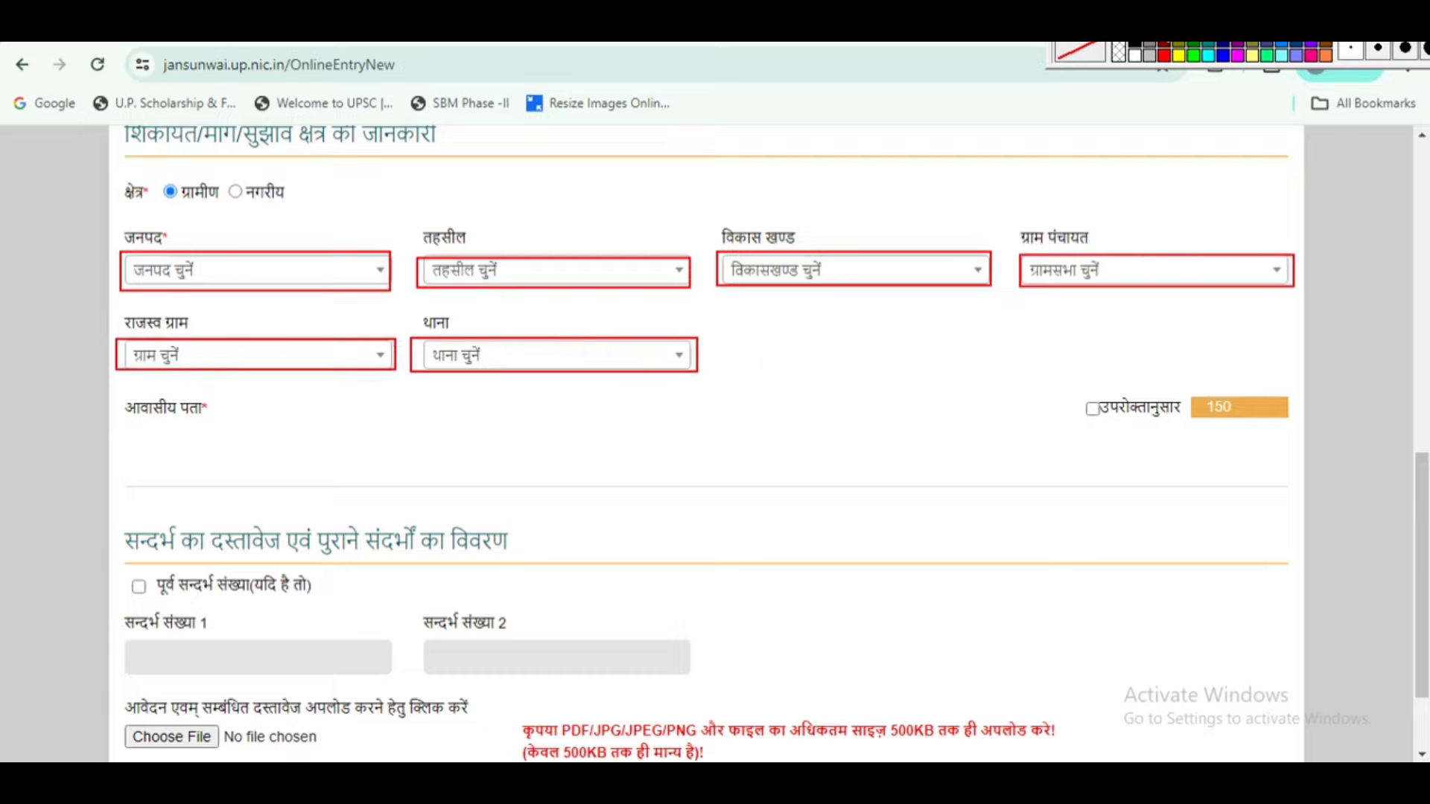
left_click(1372, 43)
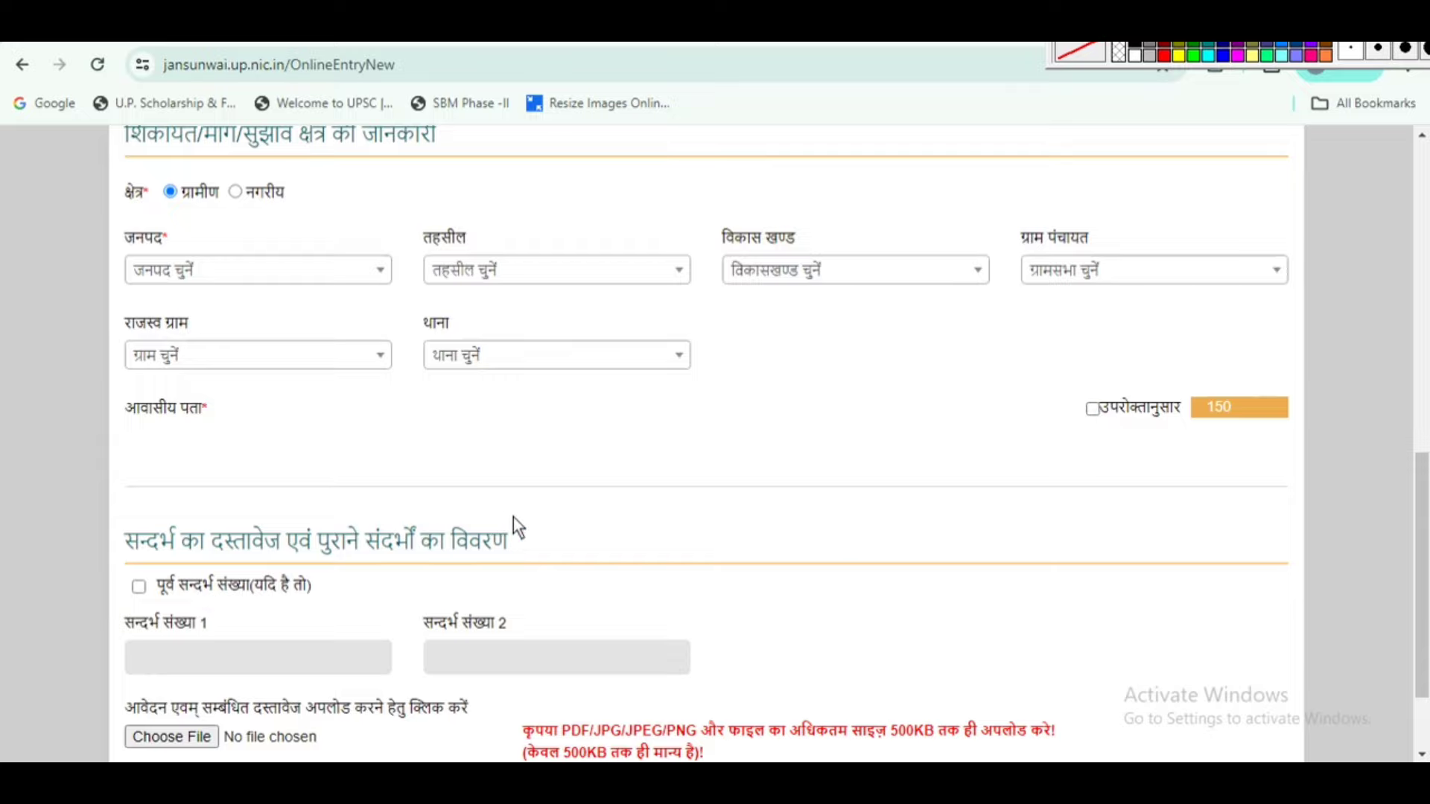
Outline the सन्दर्भ संख्या 1 and सन्दर्भ संख्या 2 fields in red, and clear the markings.
scroll(560, 507, "down", 2)
scroll(562, 499, "down", 1)
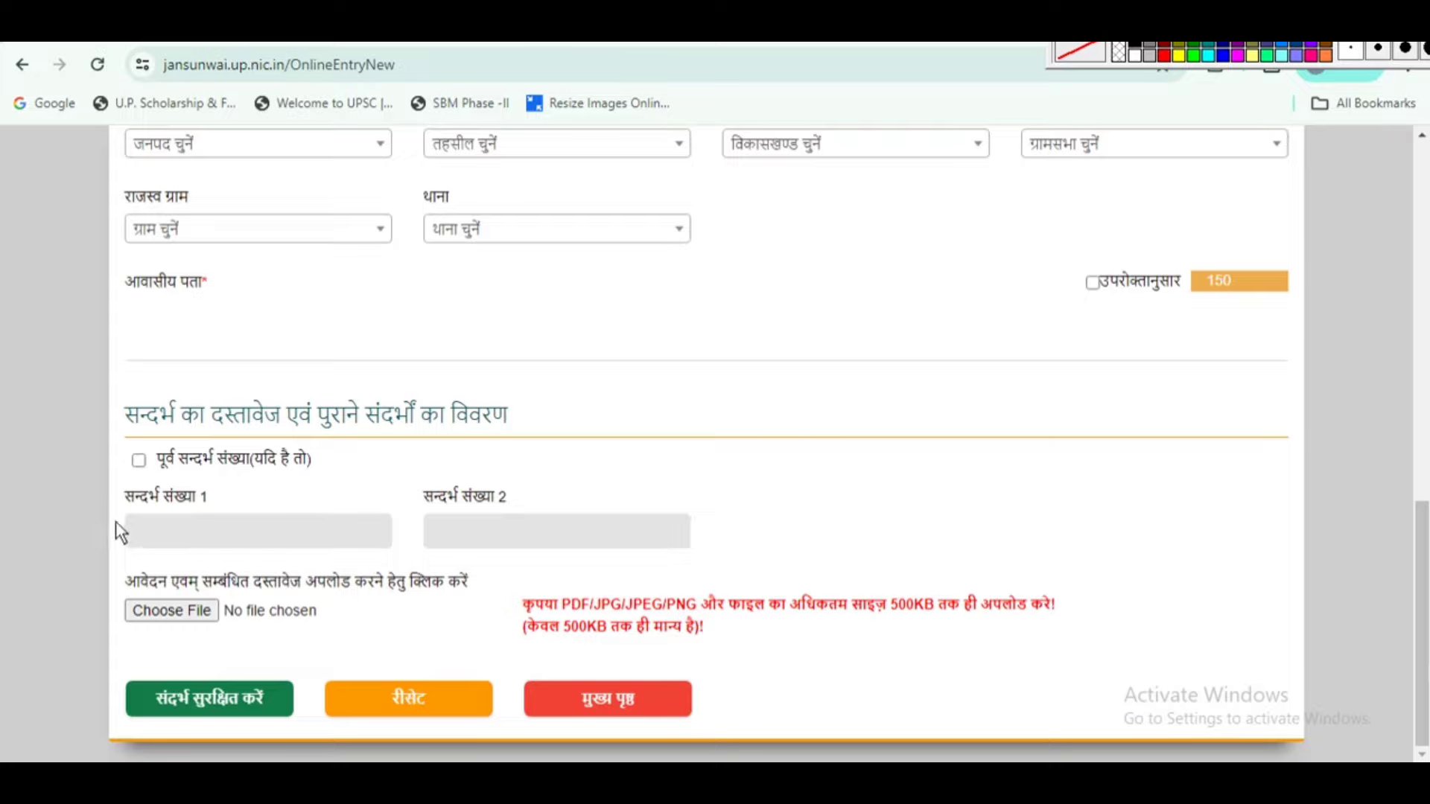
mouse_move(124, 517)
left_mouse_down()
mouse_move(217, 511)
mouse_move(370, 546)
left_mouse_up()
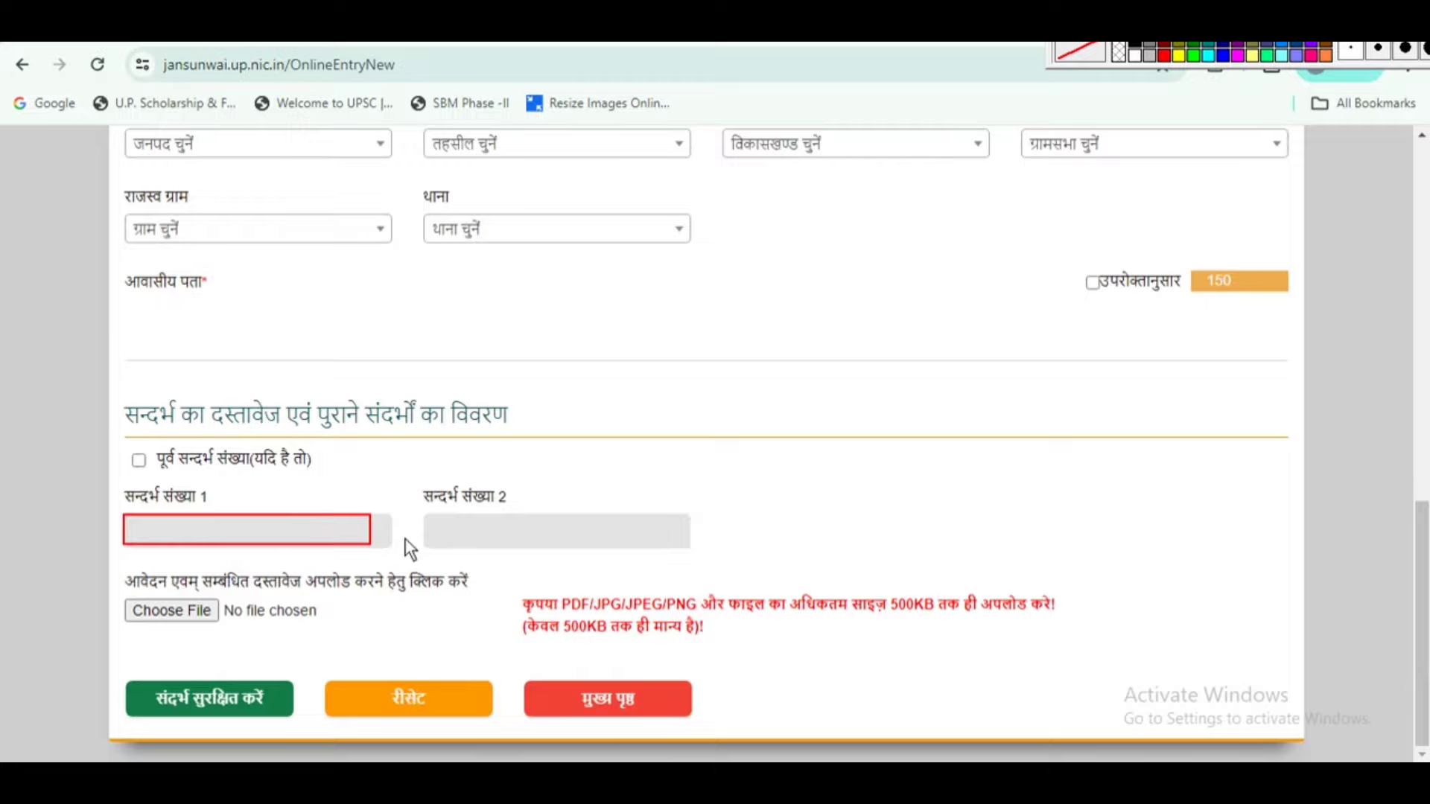
left_click_drag(415, 507, 648, 552)
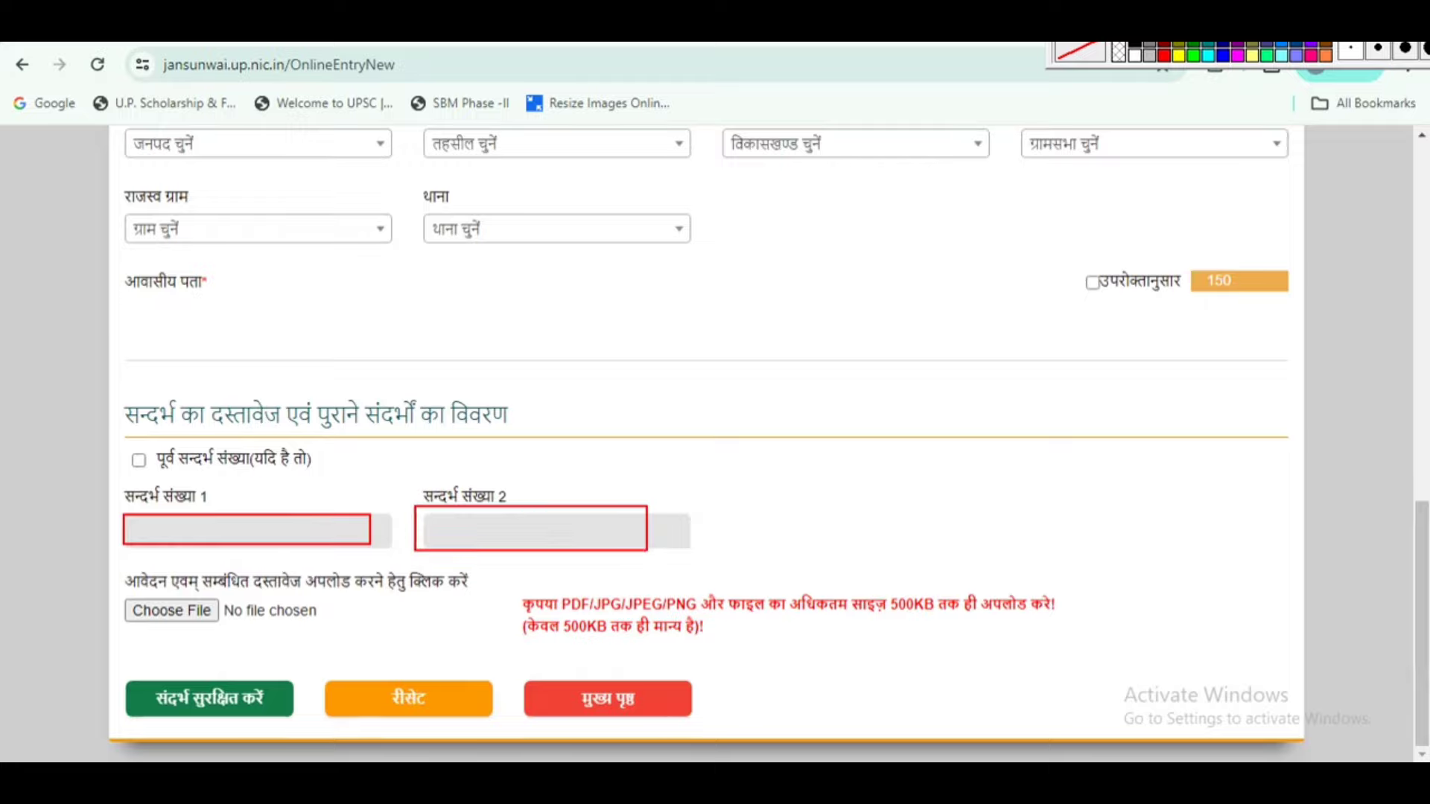
key("Escape")
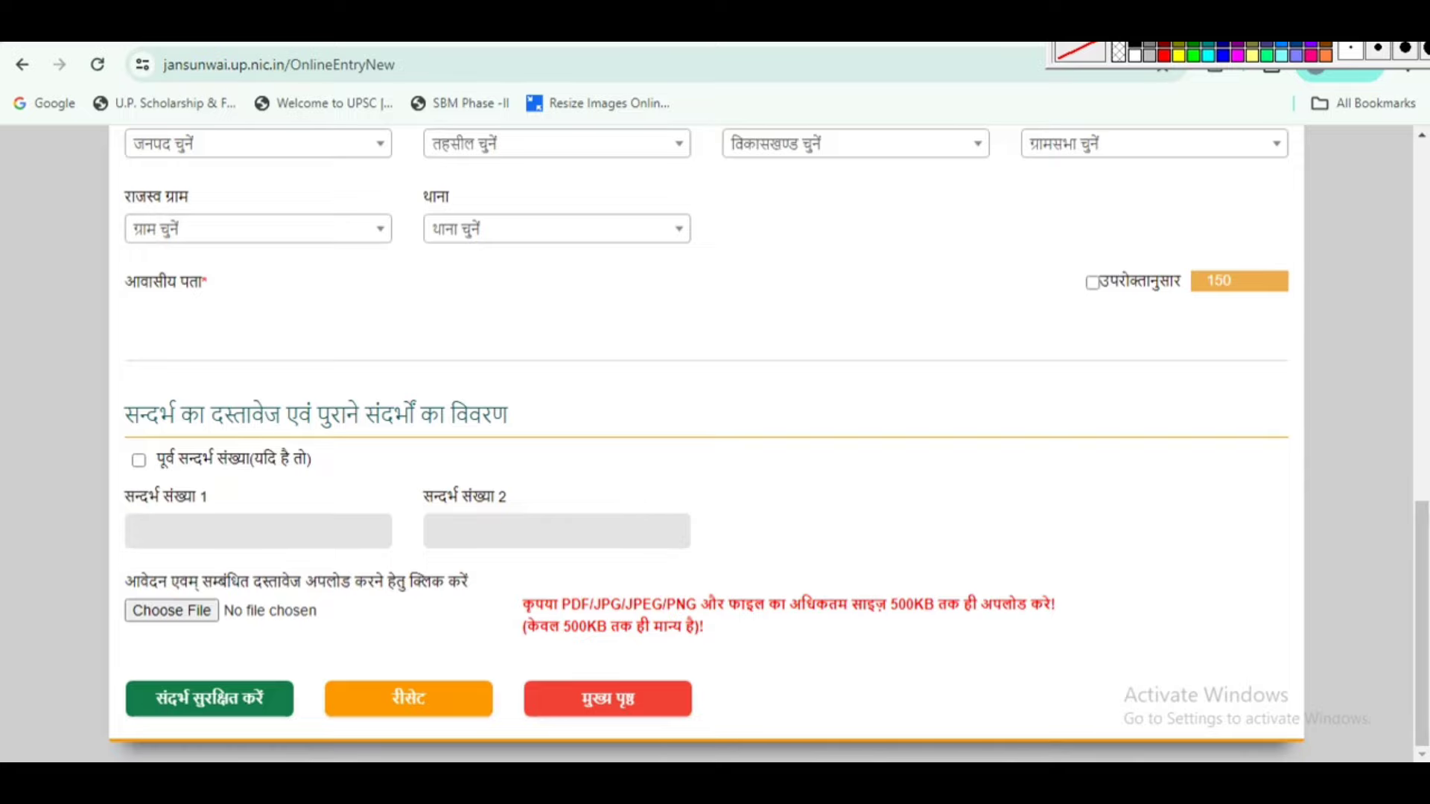
Switch to Paint to review the Eligibility Status image, and return to the complaint form in the browser.
left_click(859, 704)
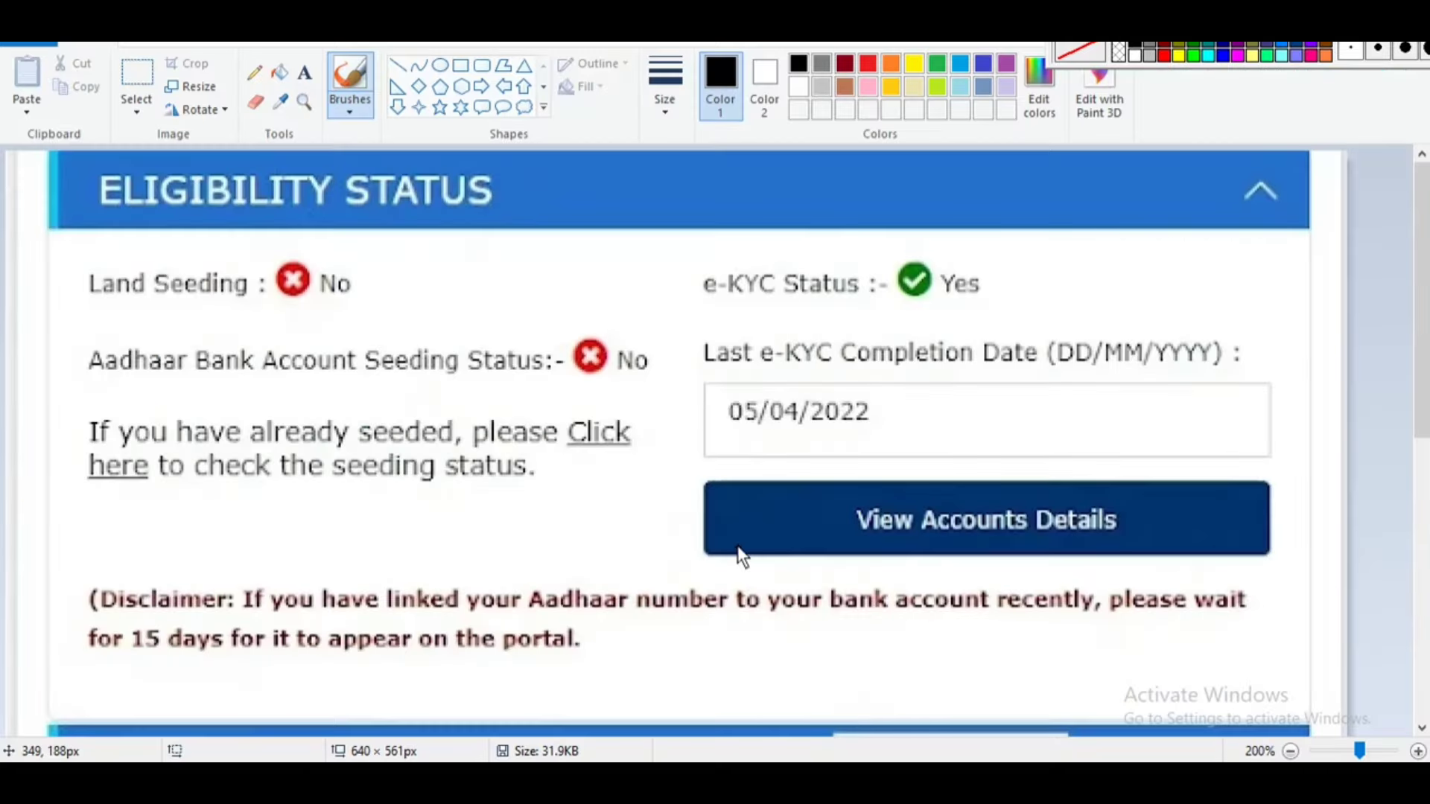
key("alt+Tab")
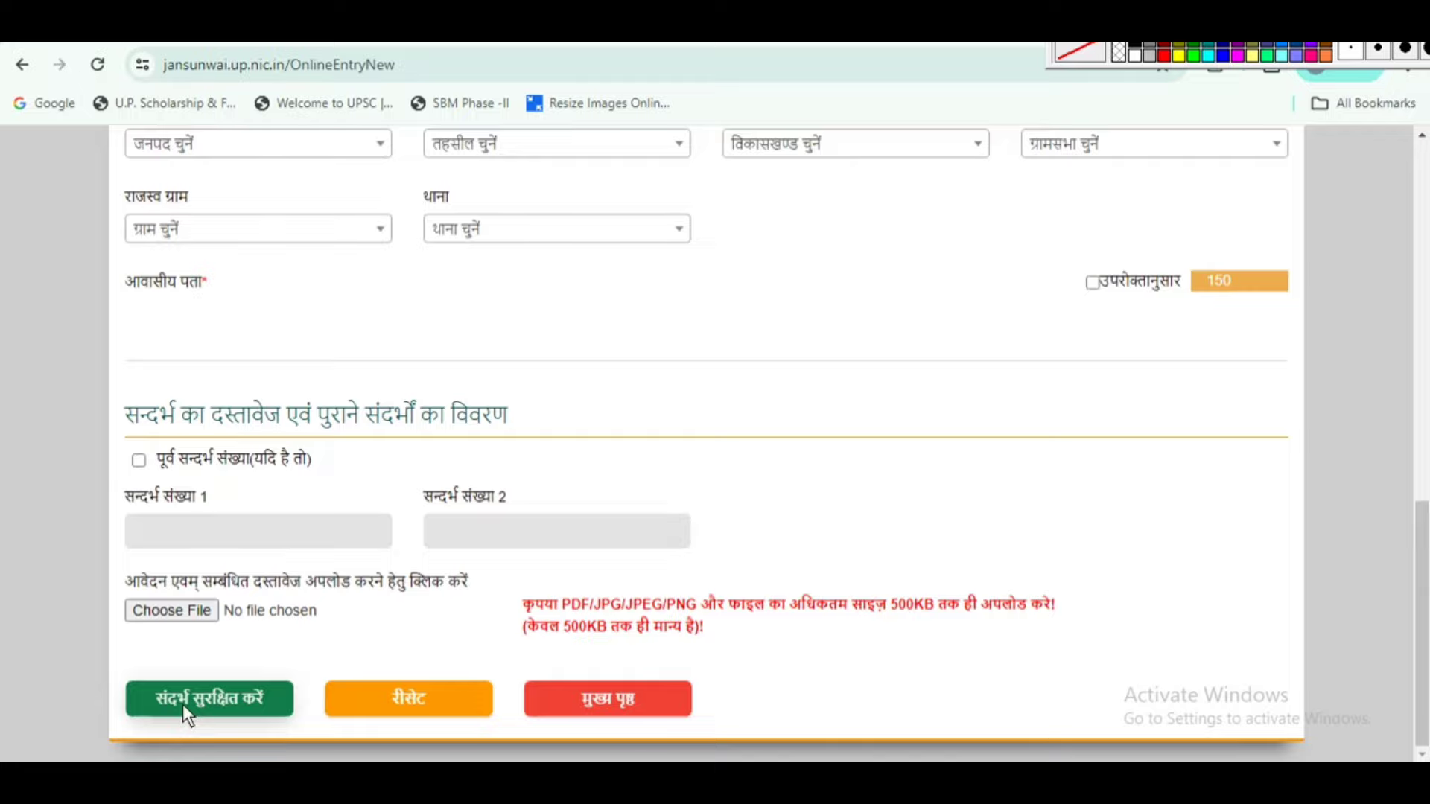
Leave the complaint form for the portal's home page and open the शिकायत की स्थिति complaint tracking page.
left_click(574, 695)
left_click(904, 258)
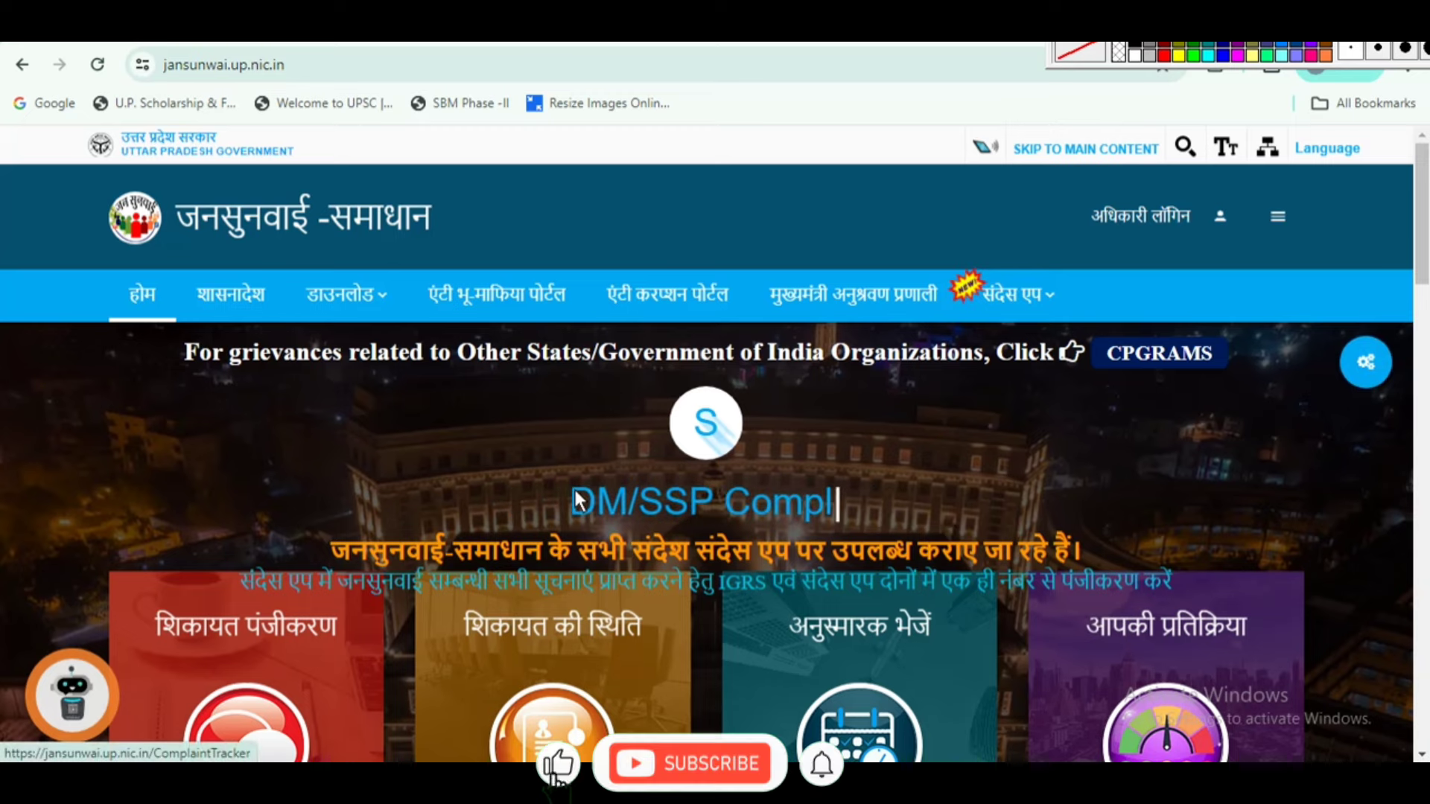
scroll(585, 490, "down", 5)
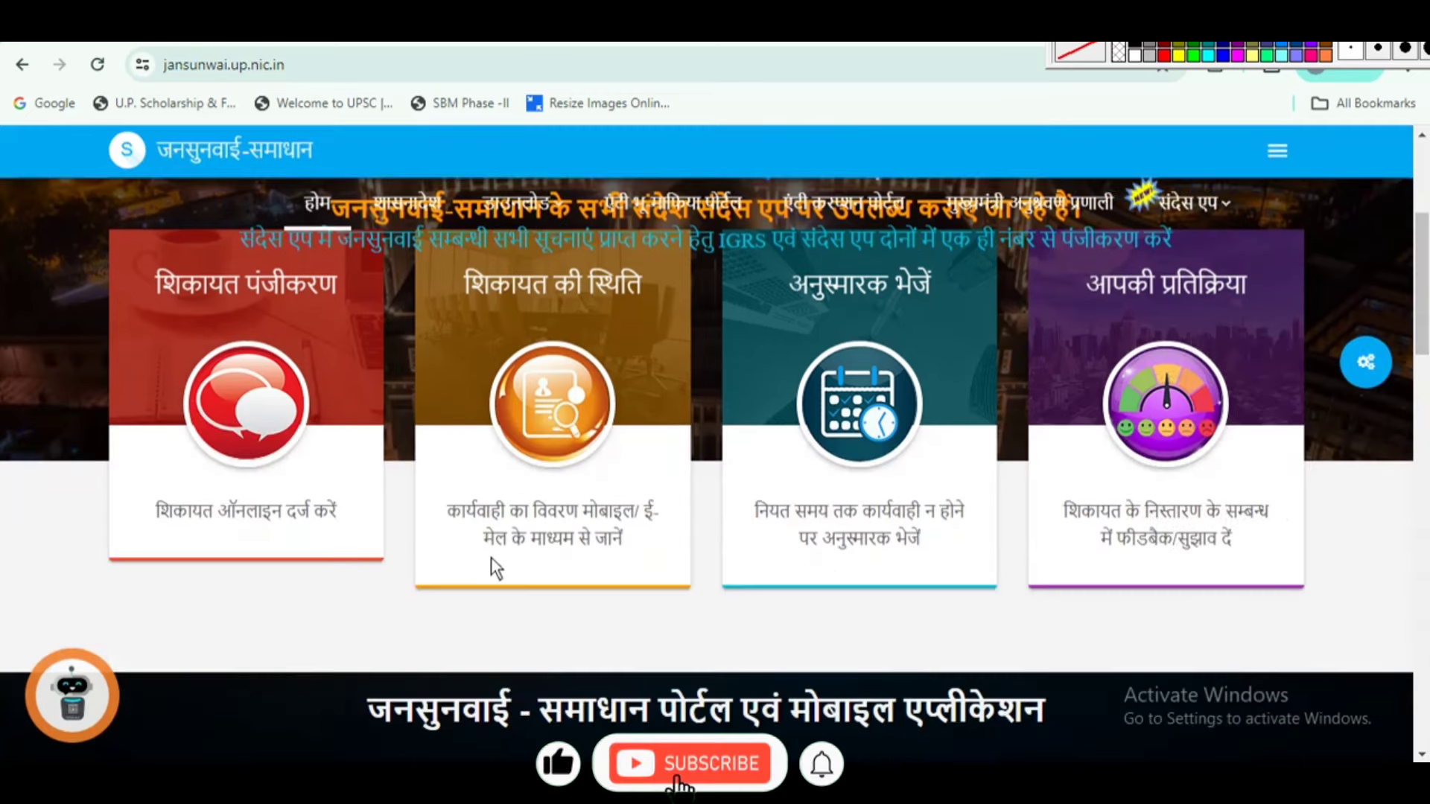
left_click(562, 400)
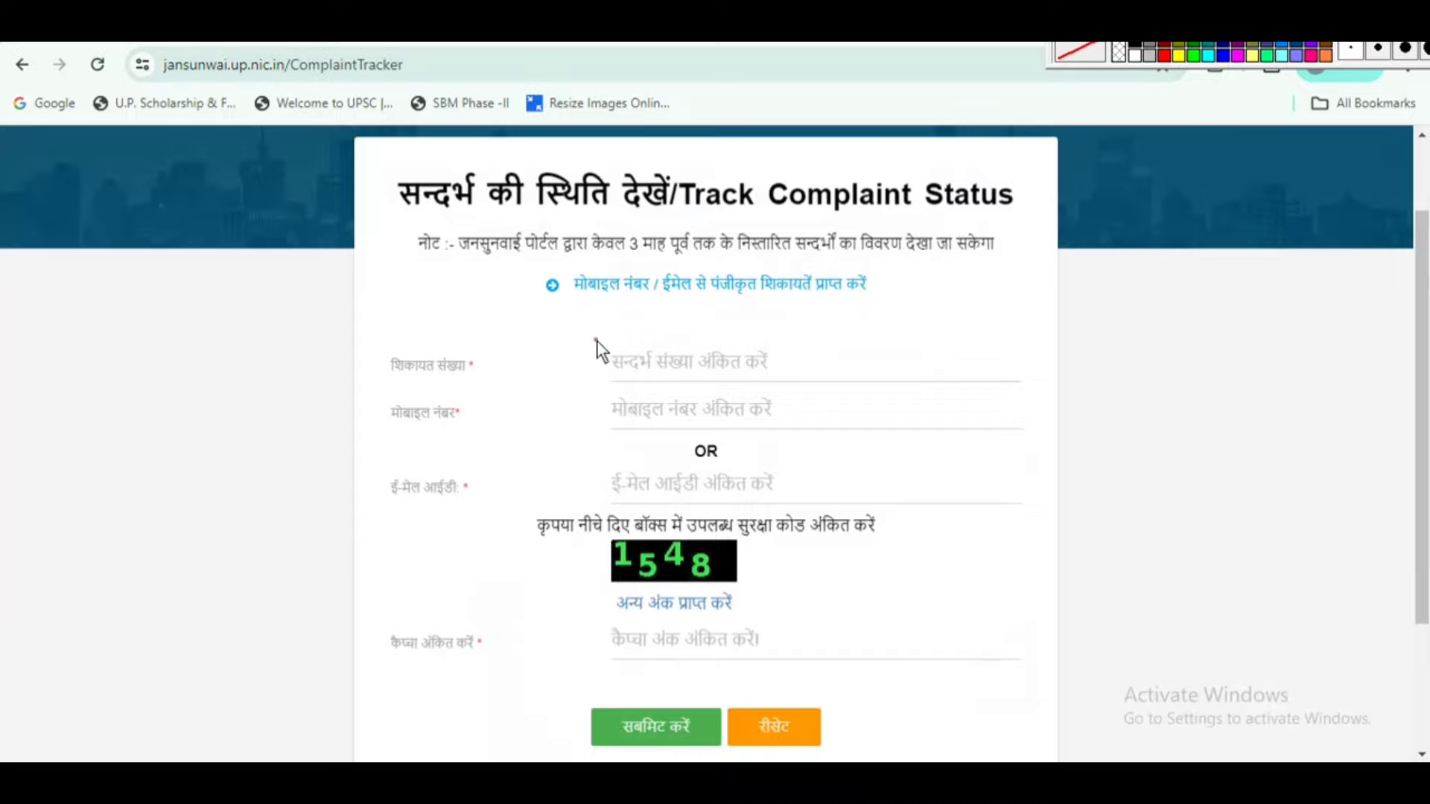
Outline the complaint number, mobile number, captcha image and captcha entry areas in red, and clear the markings.
mouse_move(596, 341)
left_mouse_down()
mouse_move(696, 344)
mouse_move(818, 382)
left_mouse_up()
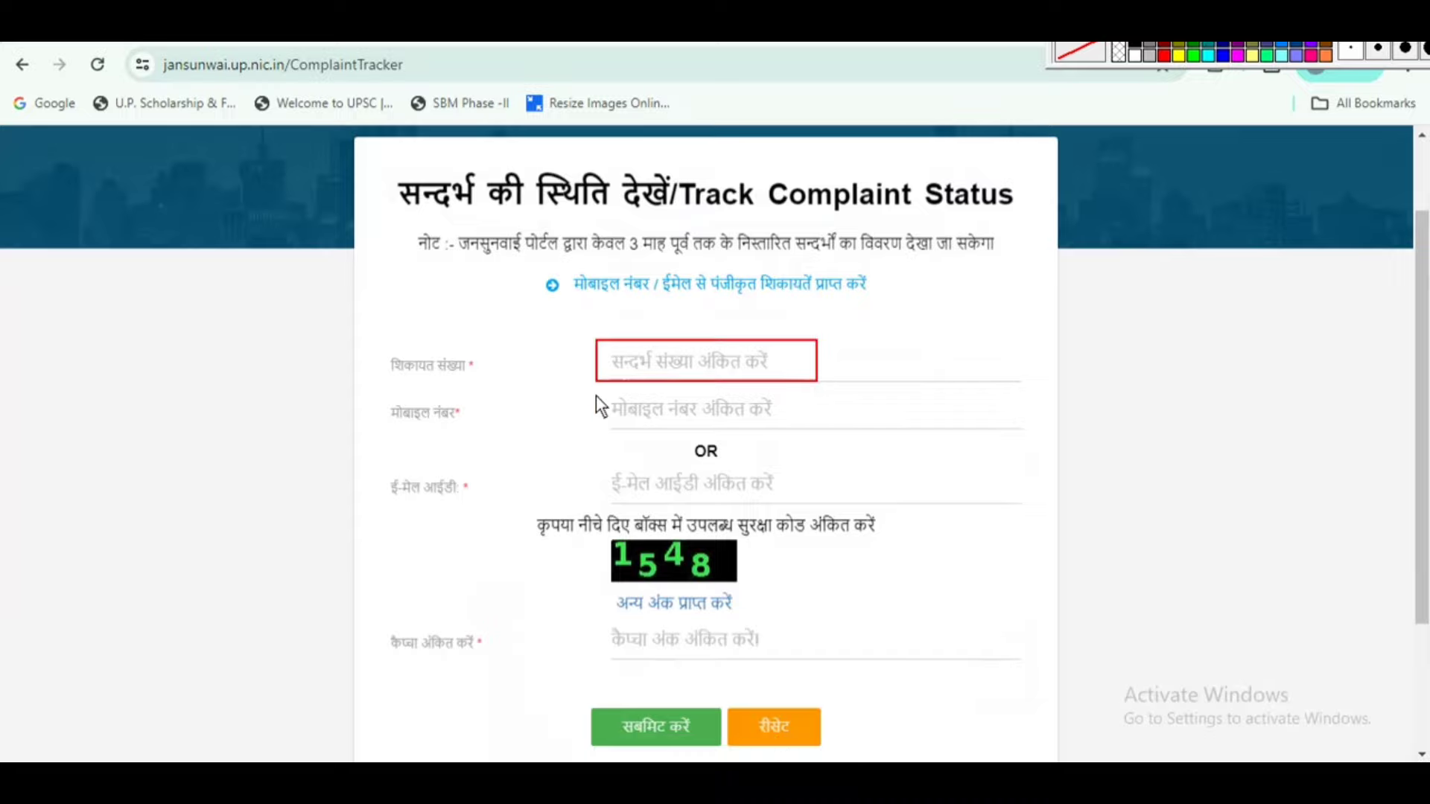
mouse_move(600, 387)
left_mouse_down()
mouse_move(770, 417)
mouse_move(783, 435)
left_mouse_up()
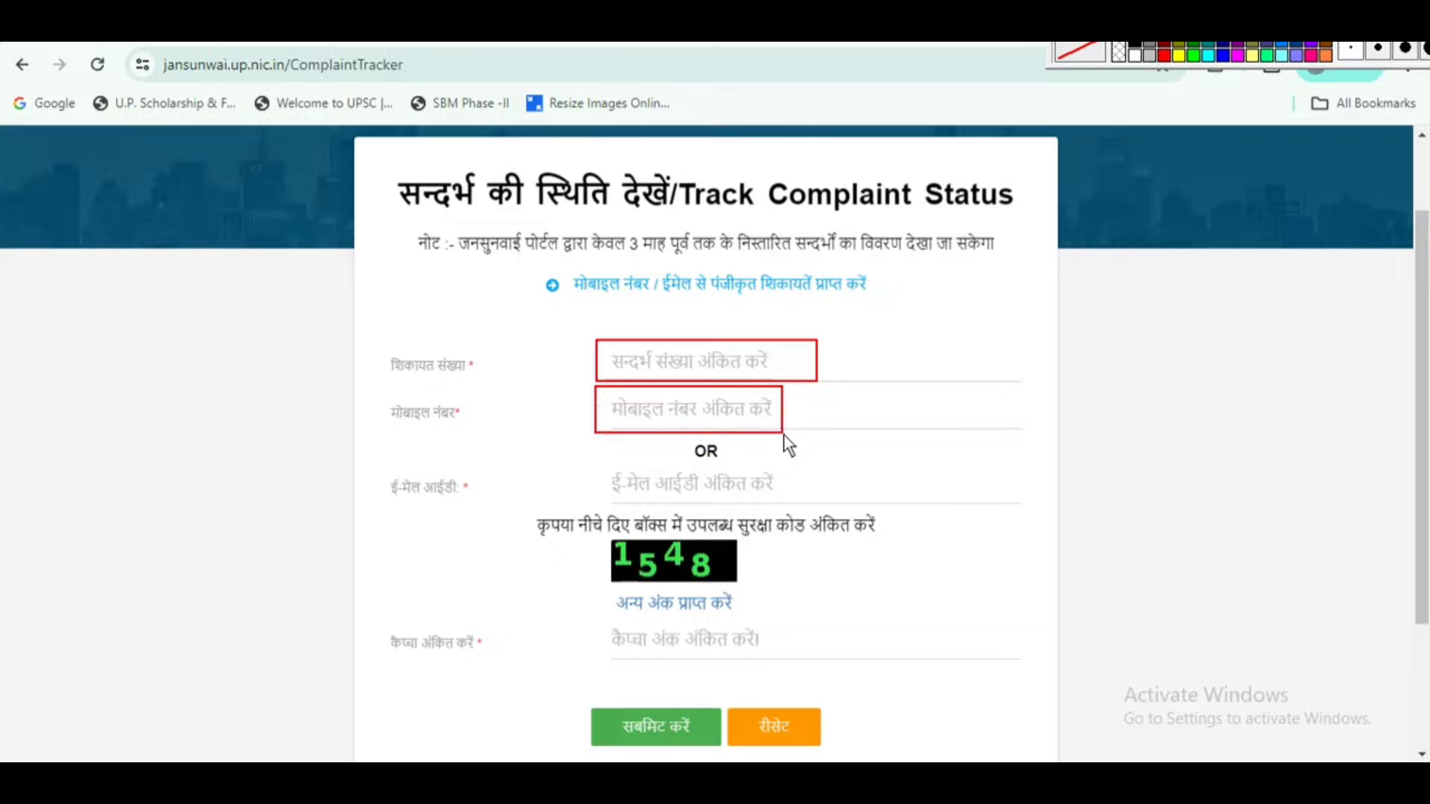
left_click_drag(600, 534, 758, 587)
left_click_drag(582, 634, 788, 680)
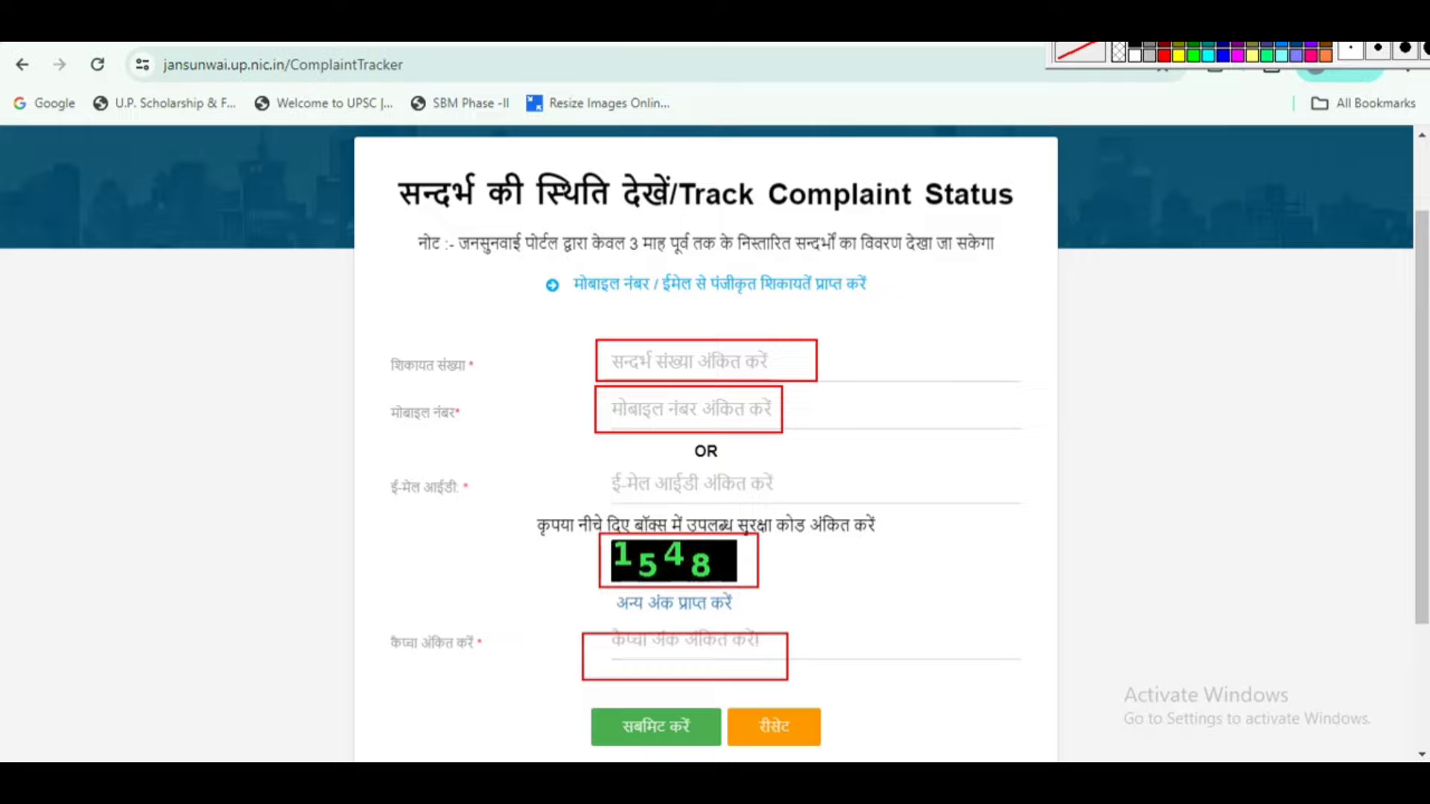
key("Escape")
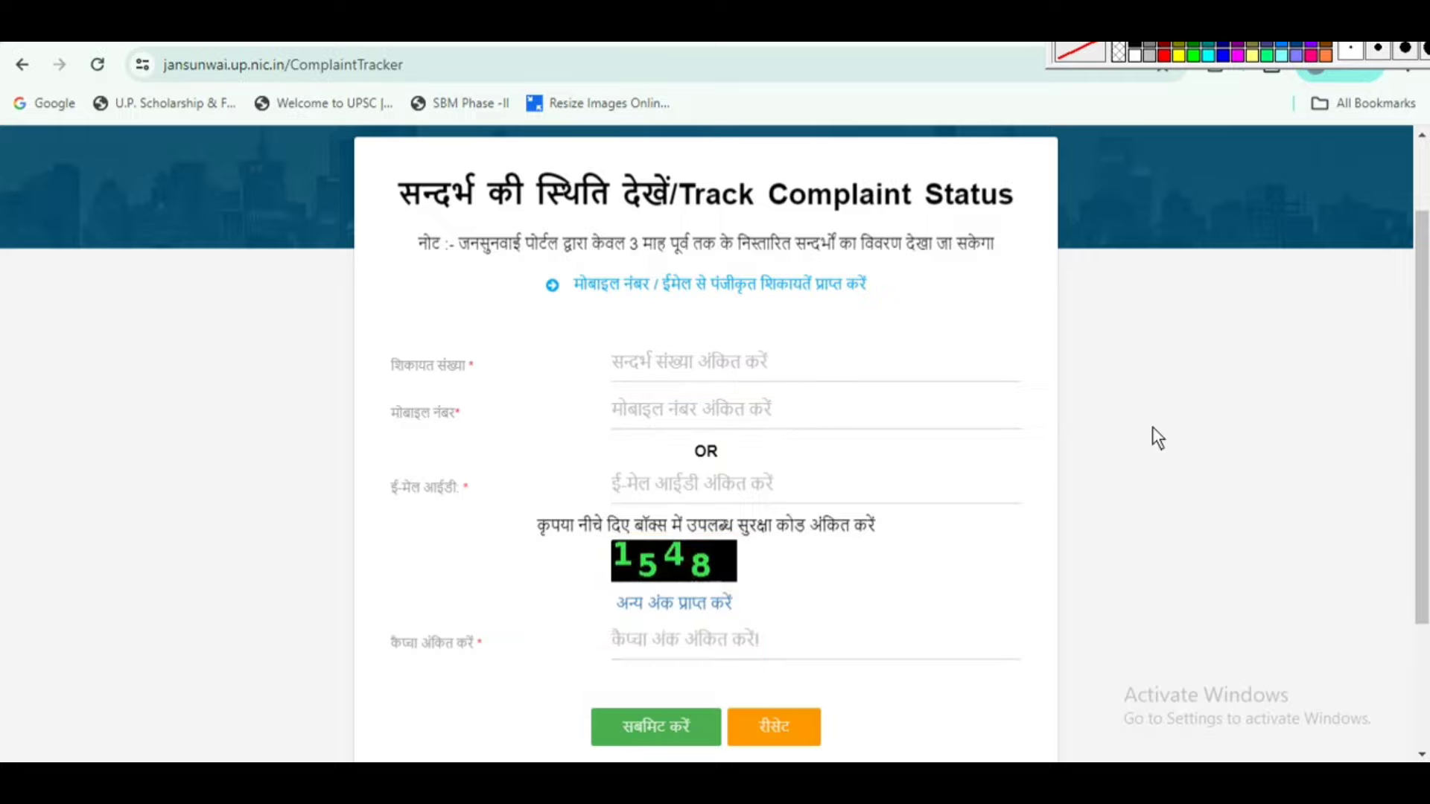